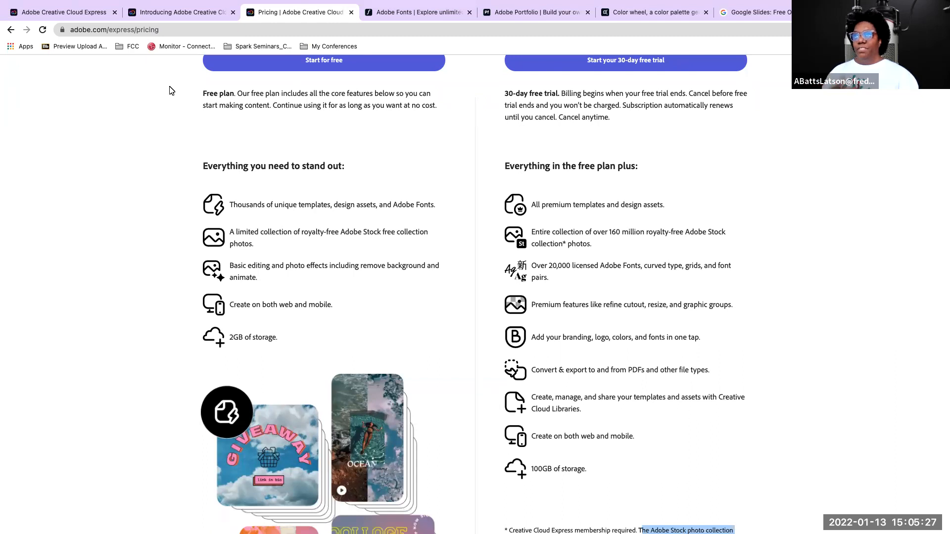
Compare the features and prices of the Free and Premium Creative Cloud Express plans
{"action": "scroll", "coordinate": [223, 130], "scroll_direction": "up", "scroll_amount": 2}
{"action": "scroll", "coordinate": [223, 130], "scroll_direction": "up", "scroll_amount": 1}
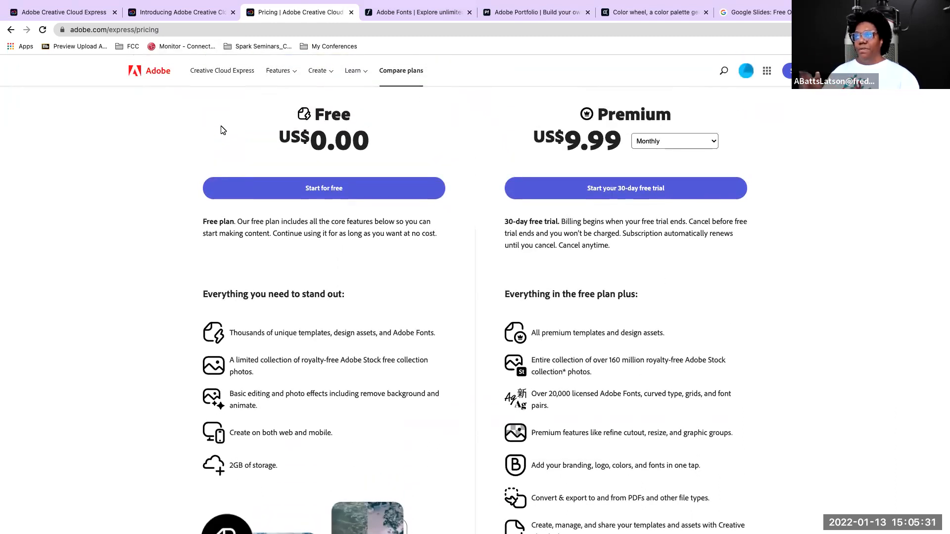
{"action": "scroll", "coordinate": [221, 130], "scroll_direction": "down", "scroll_amount": 1}
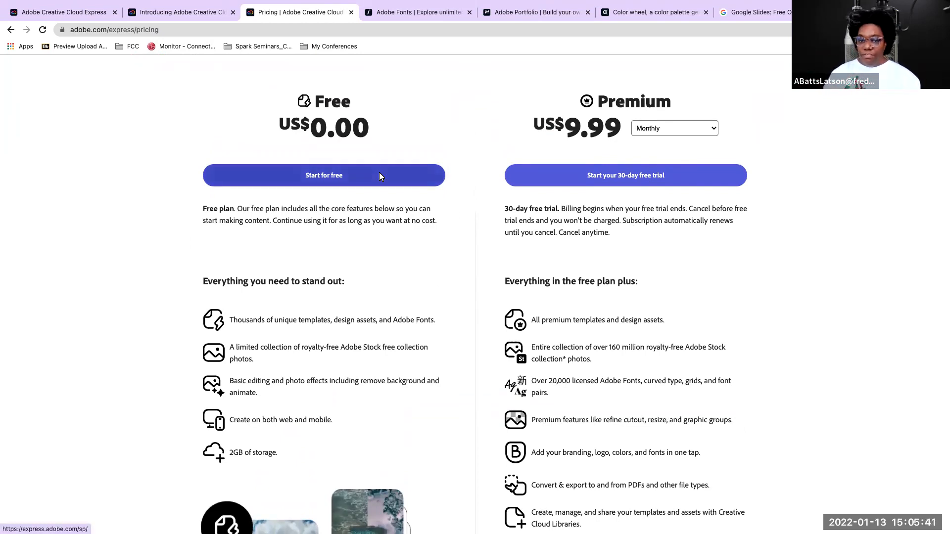
{"action": "scroll", "coordinate": [379, 176], "scroll_direction": "down", "scroll_amount": 2}
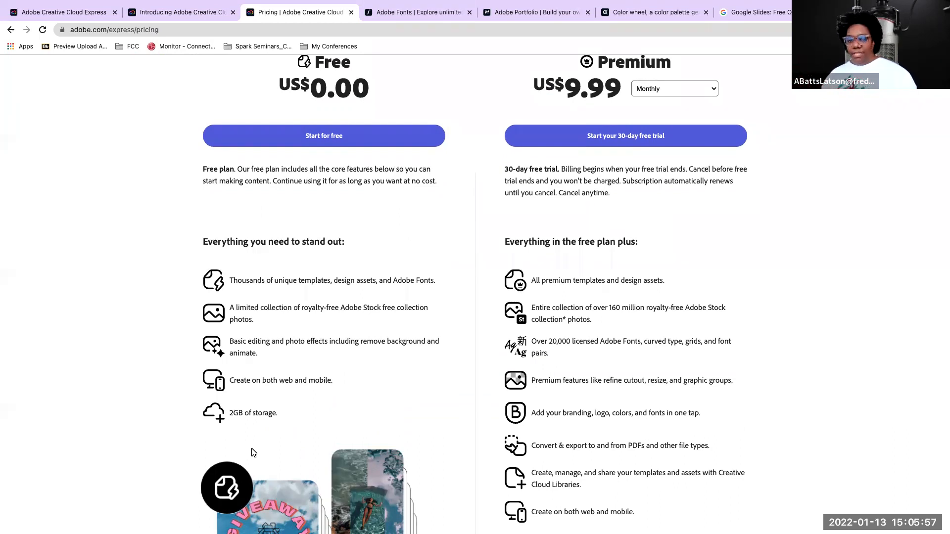
{"action": "scroll", "coordinate": [678, 342], "scroll_direction": "down", "scroll_amount": 2}
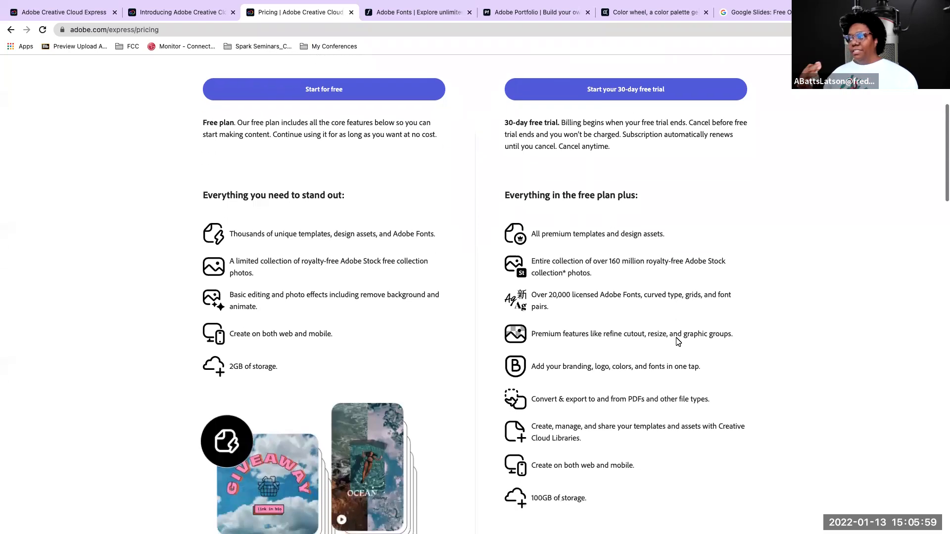
{"action": "scroll", "coordinate": [678, 342], "scroll_direction": "down", "scroll_amount": 1}
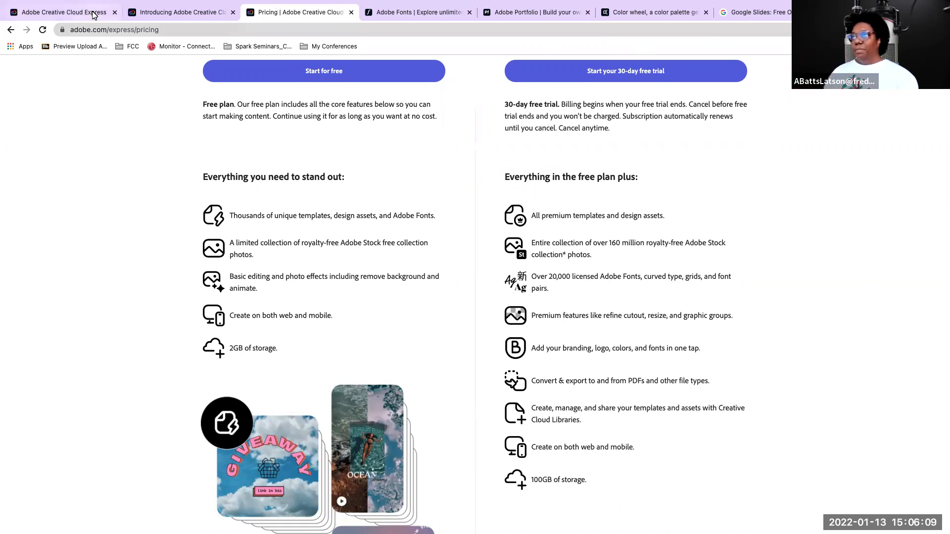
Move the Pricing page ahead of the other browser tabs and view the Creative Cloud Express home, introduction and Adobe Fonts pages
{"action": "left_click_drag", "start_coordinate": [274, 12], "coordinate": [74, 12]}
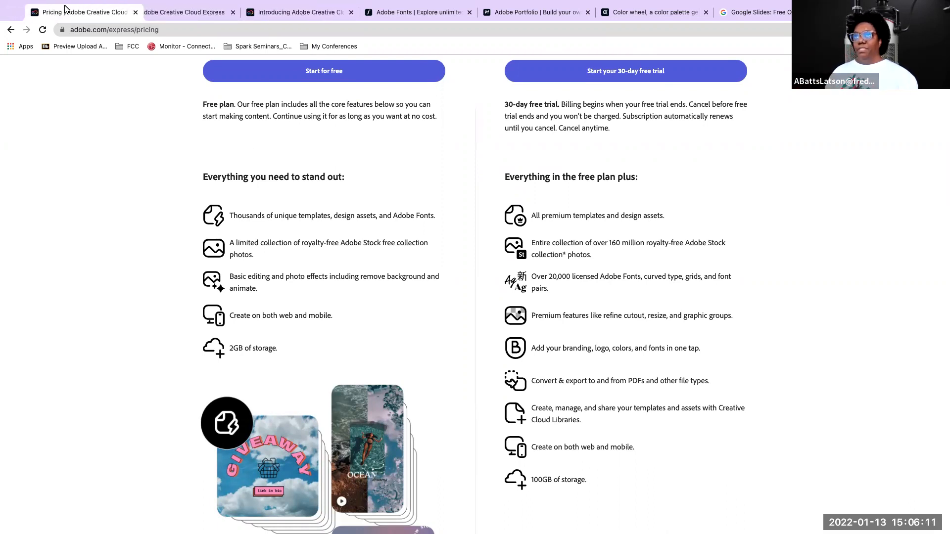
{"action": "left_click", "coordinate": [188, 12]}
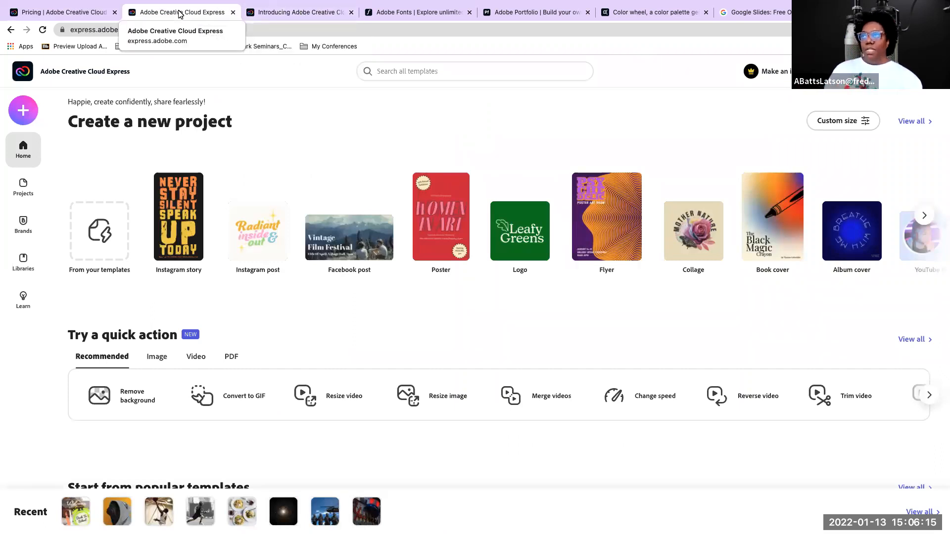
{"action": "left_click", "coordinate": [299, 12]}
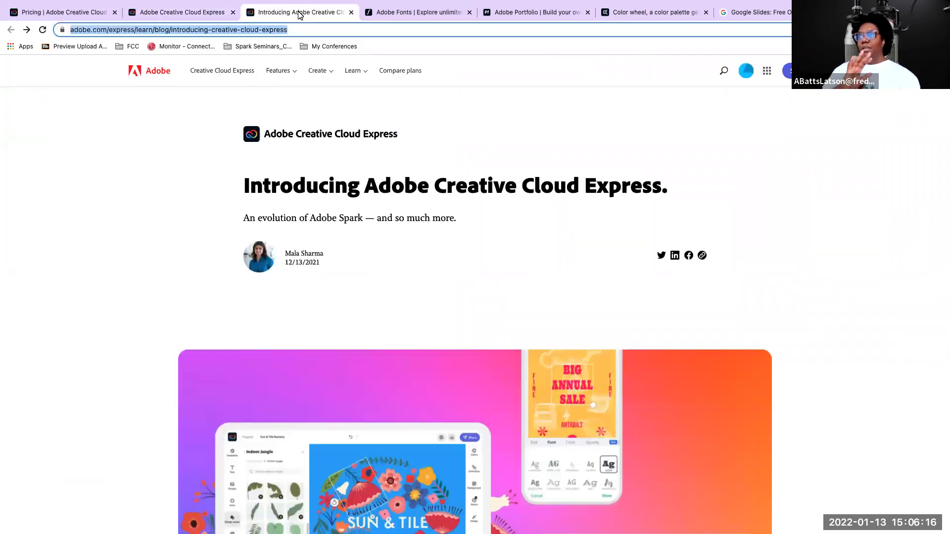
{"action": "left_click", "coordinate": [399, 13]}
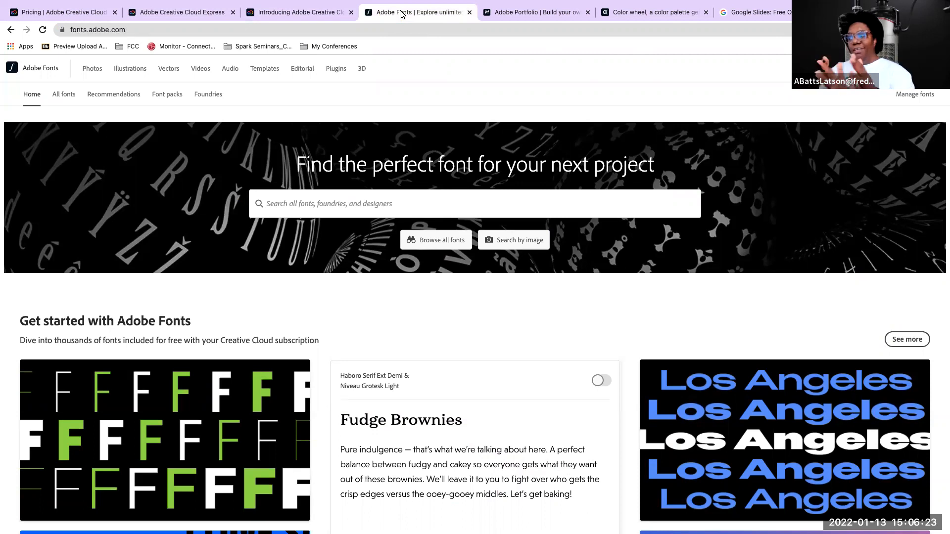
Look through the website themes offered on the Adobe Portfolio page
{"action": "left_click", "coordinate": [524, 15]}
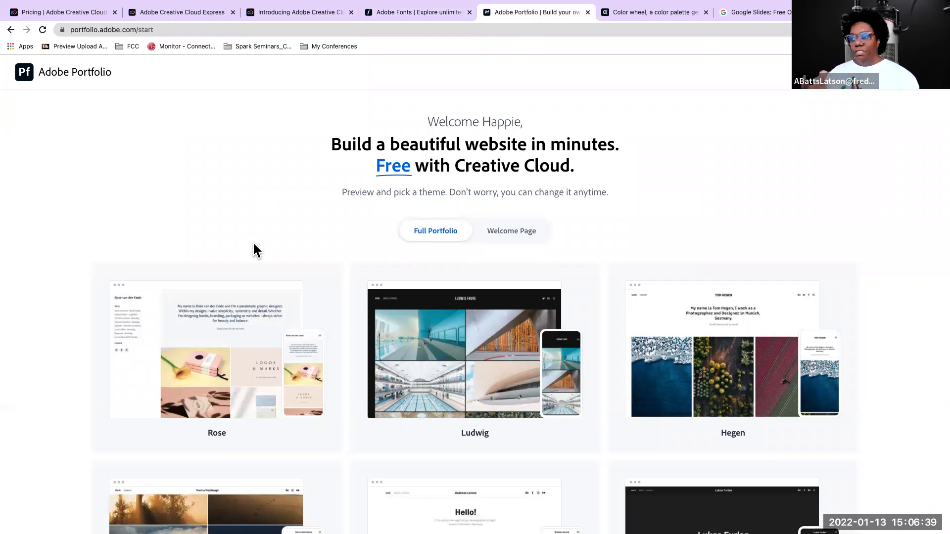
{"action": "scroll", "coordinate": [253, 241], "scroll_direction": "down", "scroll_amount": 5}
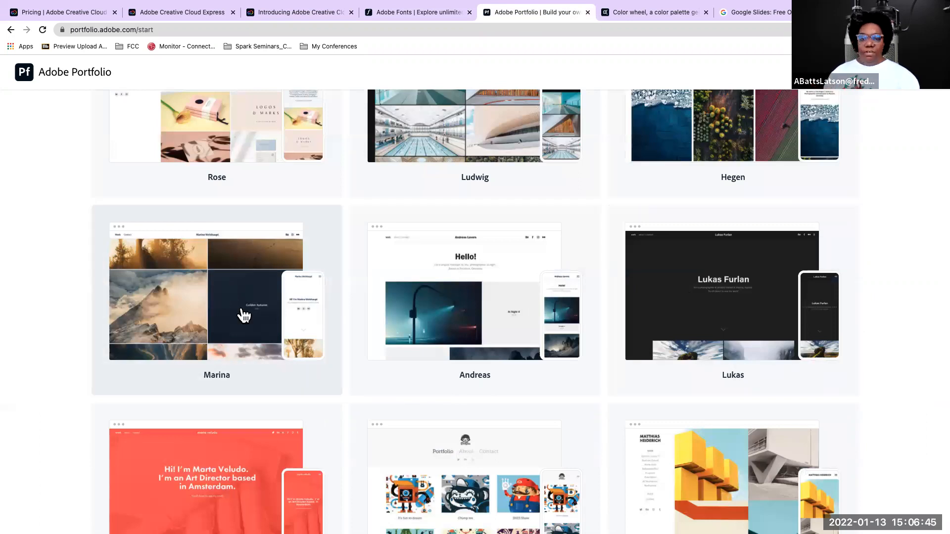
{"action": "scroll", "coordinate": [244, 315], "scroll_direction": "down", "scroll_amount": 1}
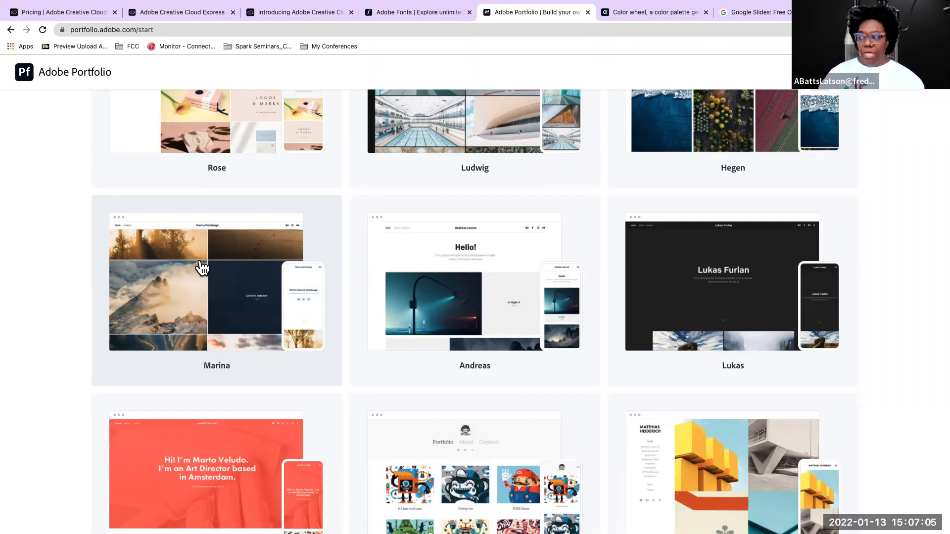
Open behance.net in a new browser tab and go to the custom feed with Graphic Design as the chosen topic
{"action": "mouse_move", "coordinate": [712, 8]}
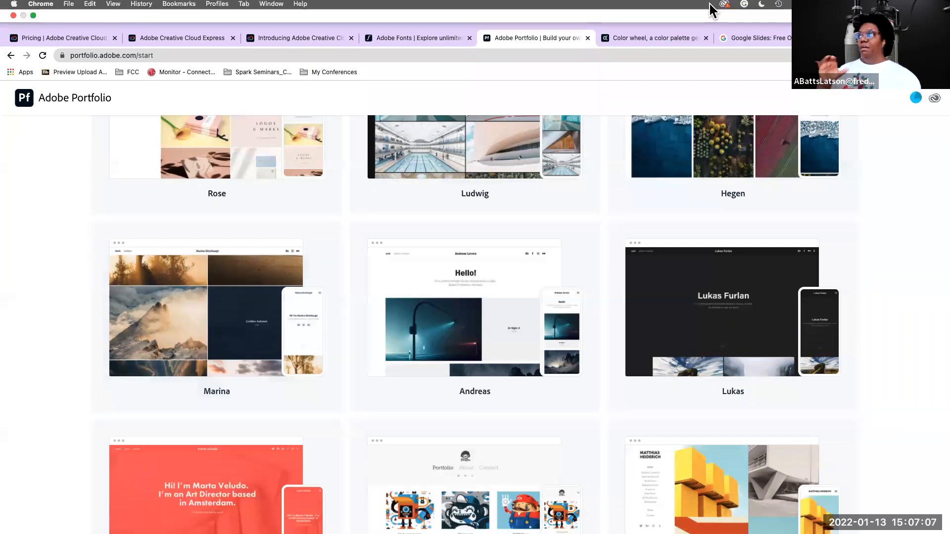
{"action": "key", "text": "super+t"}
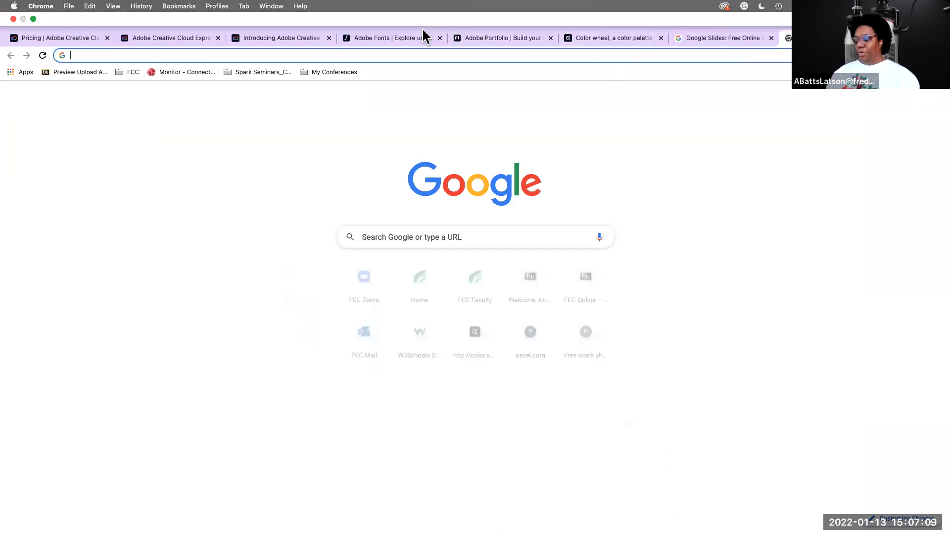
{"action": "type", "text": "behance.net"}
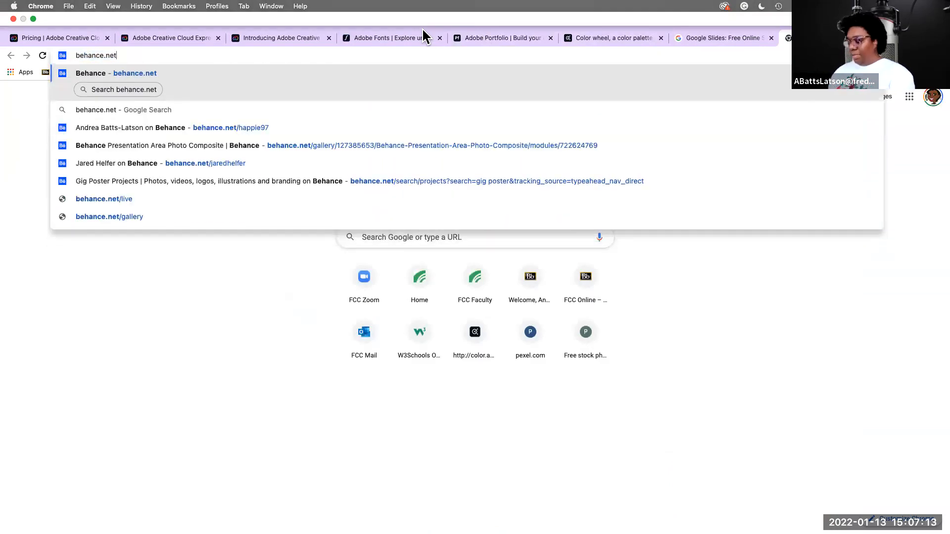
{"action": "key", "text": "Return"}
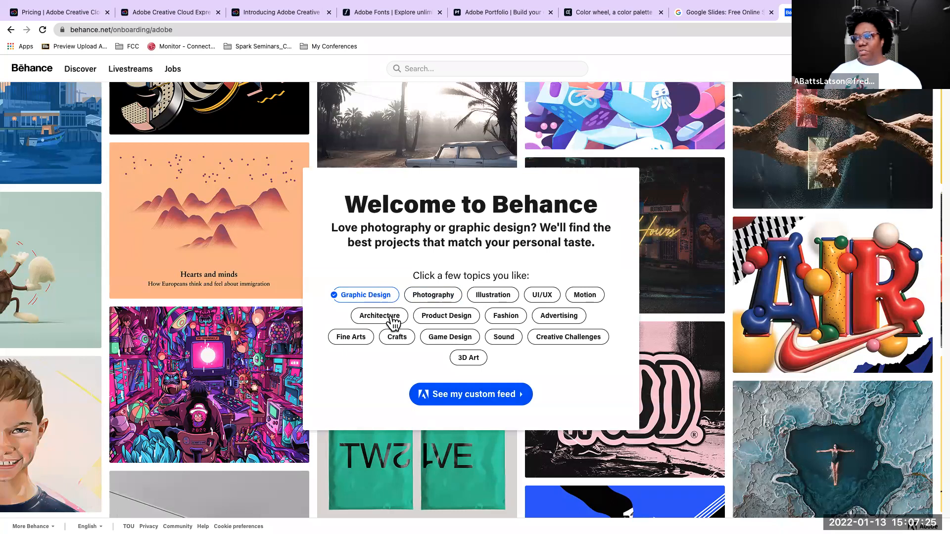
{"action": "left_click", "coordinate": [457, 395]}
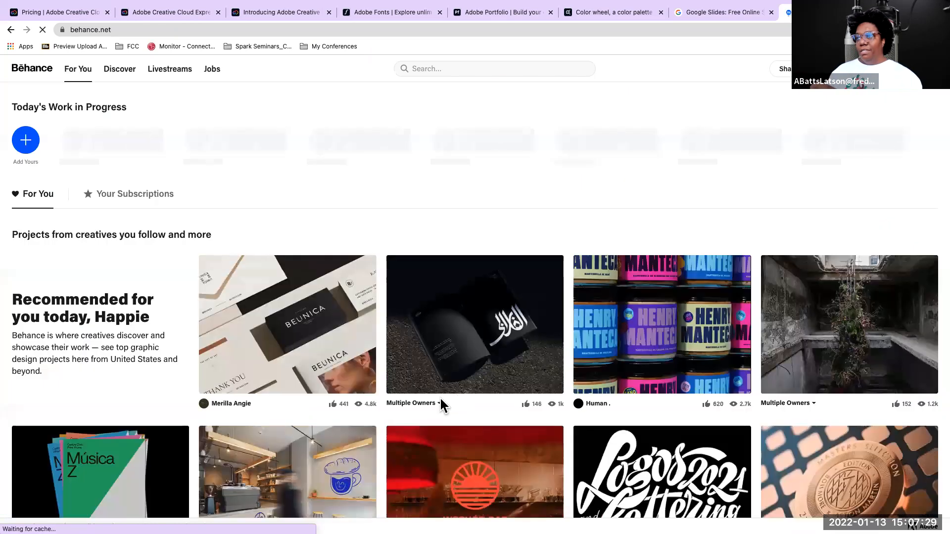
Browse the recommended projects and creator subscriptions in the Behance For You feed
{"action": "scroll", "coordinate": [248, 342], "scroll_direction": "down", "scroll_amount": 1}
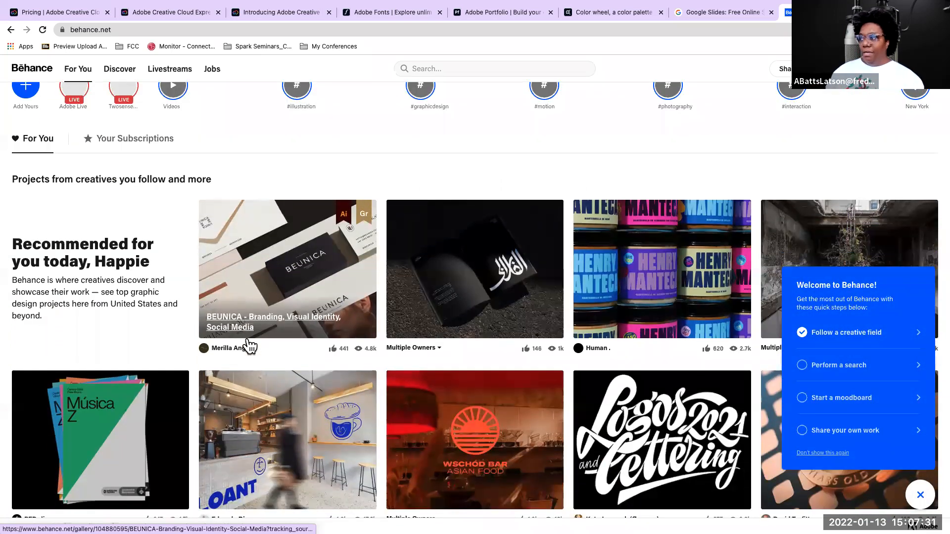
{"action": "scroll", "coordinate": [144, 395], "scroll_direction": "down", "scroll_amount": 1}
{"action": "scroll", "coordinate": [147, 398], "scroll_direction": "down", "scroll_amount": 1}
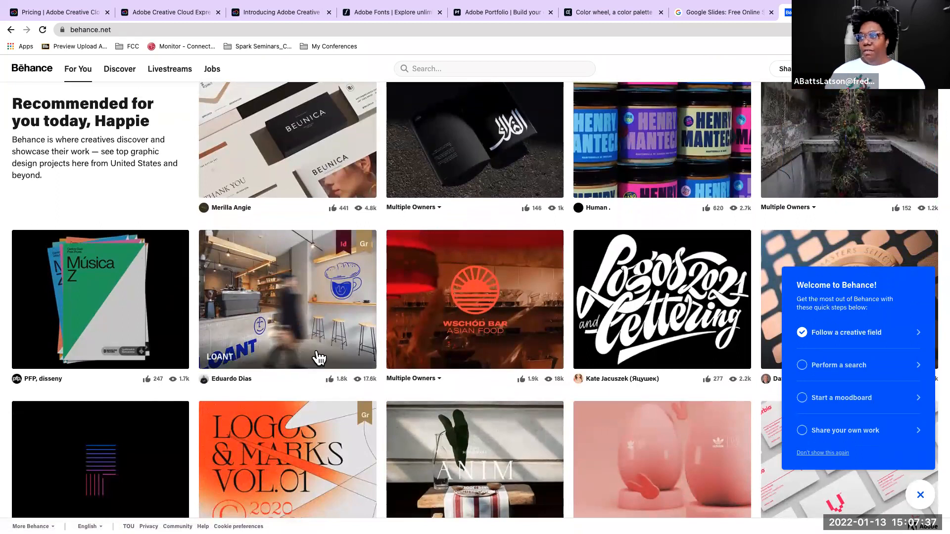
{"action": "scroll", "coordinate": [465, 336], "scroll_direction": "down", "scroll_amount": 1}
{"action": "scroll", "coordinate": [469, 336], "scroll_direction": "down", "scroll_amount": 2}
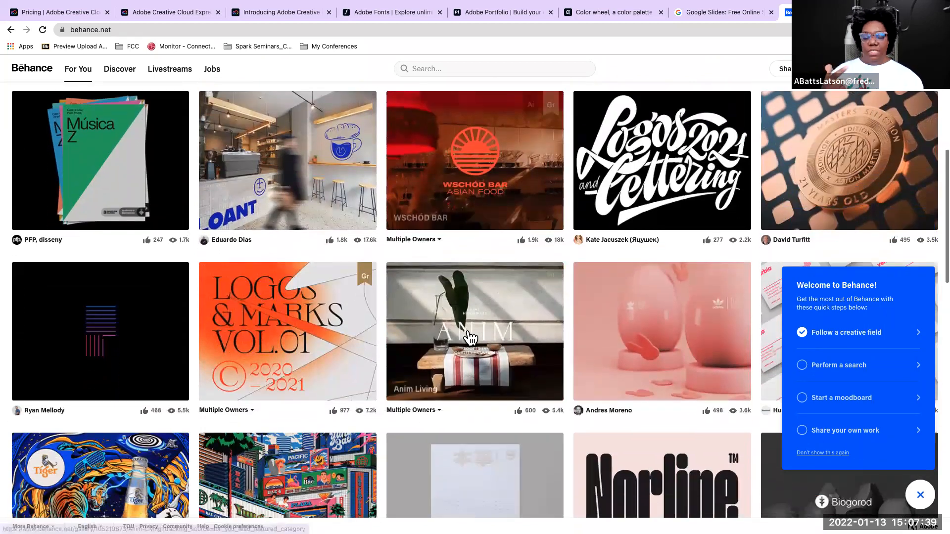
{"action": "scroll", "coordinate": [470, 338], "scroll_direction": "down", "scroll_amount": 2}
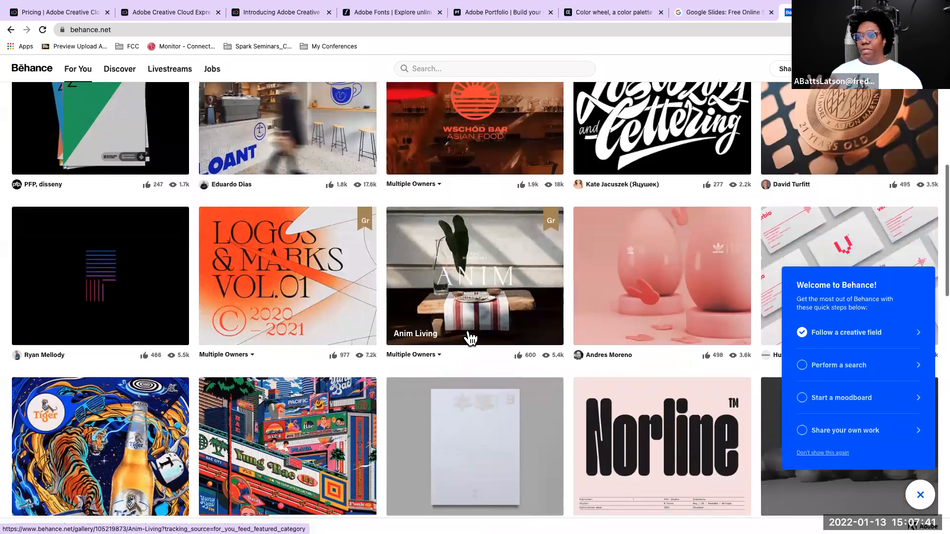
{"action": "scroll", "coordinate": [469, 336], "scroll_direction": "down", "scroll_amount": 3}
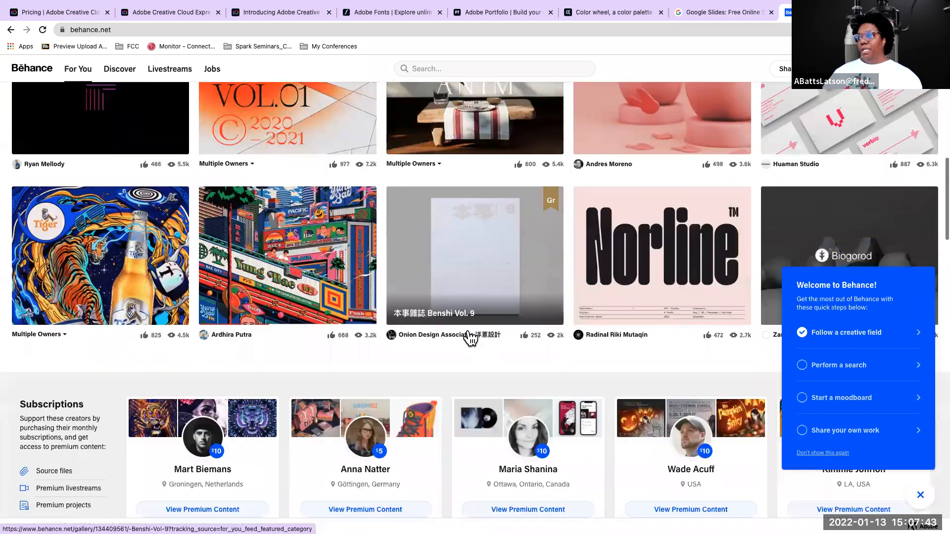
{"action": "mouse_move", "coordinate": [468, 332]}
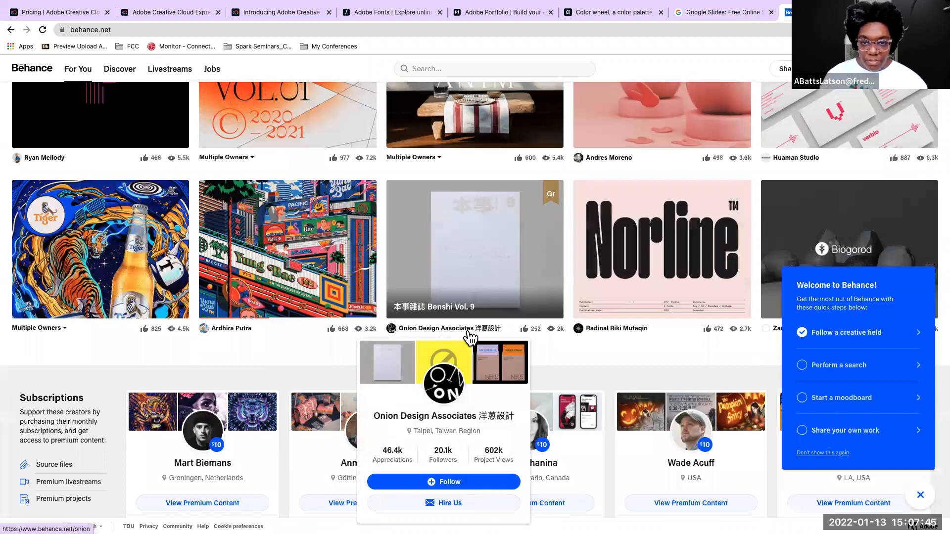
{"action": "scroll", "coordinate": [293, 302], "scroll_direction": "down", "scroll_amount": 1}
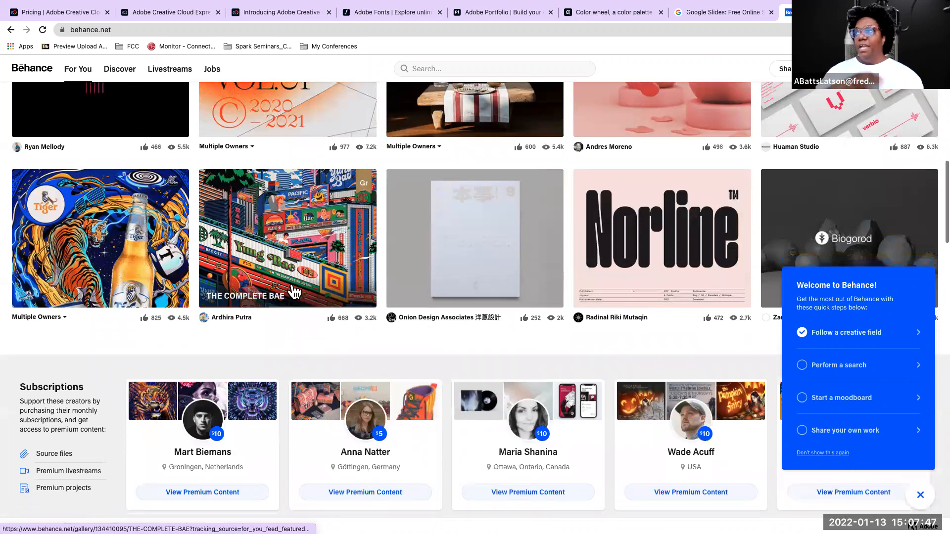
{"action": "scroll", "coordinate": [295, 290], "scroll_direction": "down", "scroll_amount": 4}
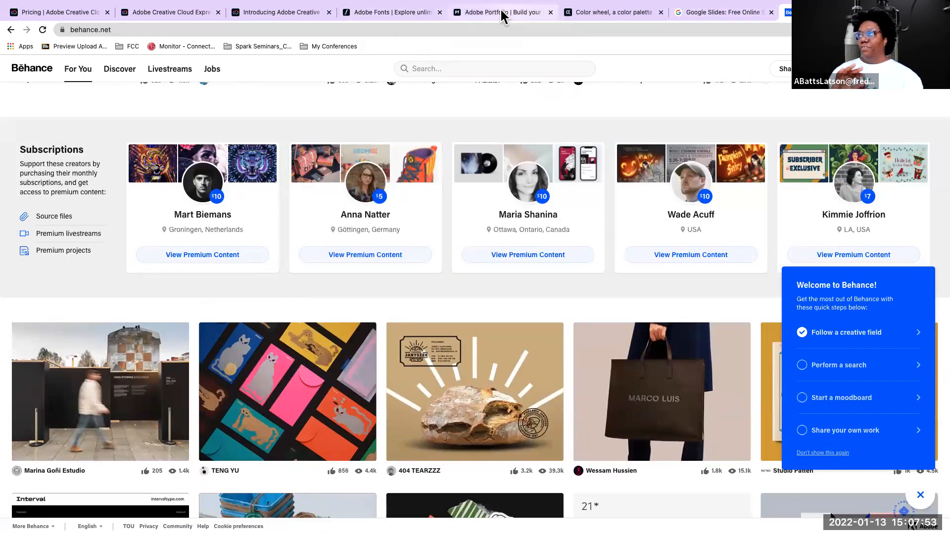
Place the Adobe Portfolio tab directly before the Behance tab and close the Google Slides page
{"action": "left_click", "coordinate": [519, 17]}
{"action": "left_click_drag", "start_coordinate": [520, 17], "coordinate": [705, 20]}
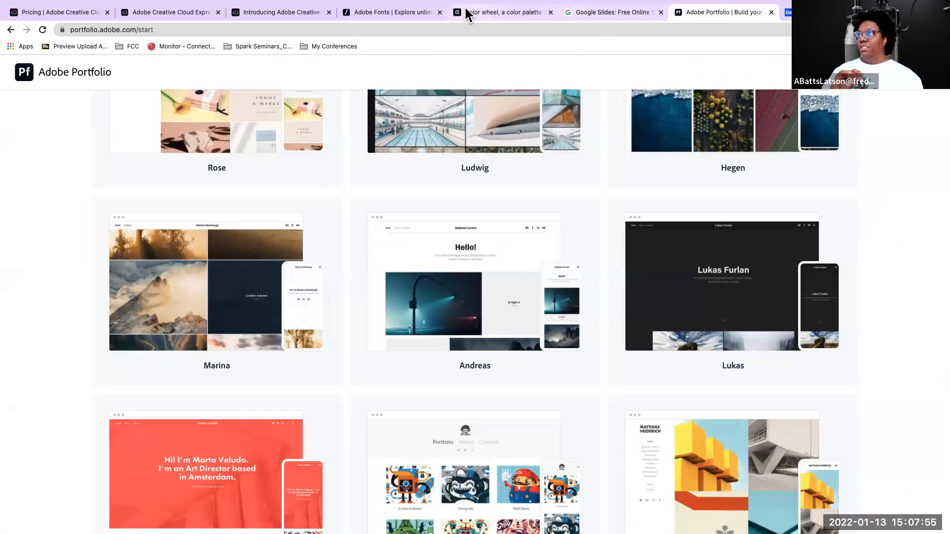
{"action": "left_click", "coordinate": [611, 14]}
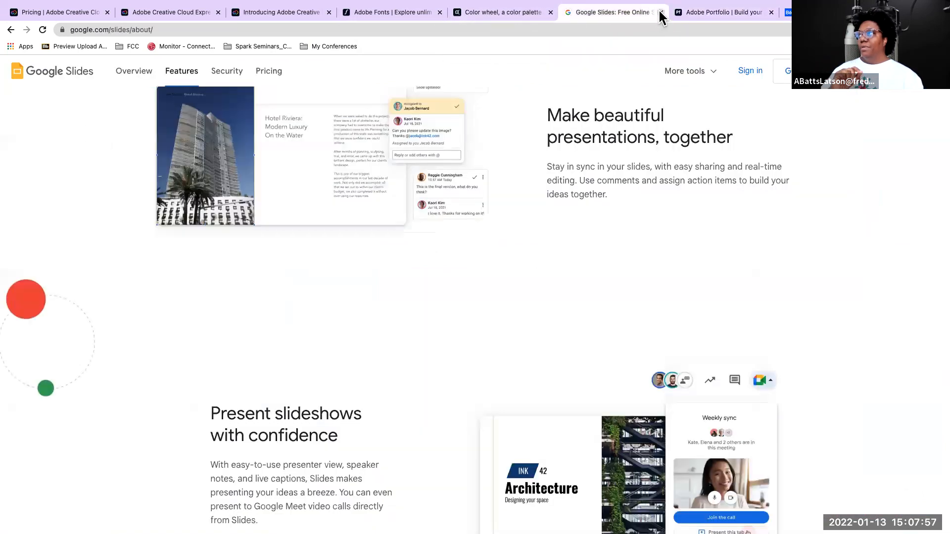
{"action": "left_click", "coordinate": [661, 12]}
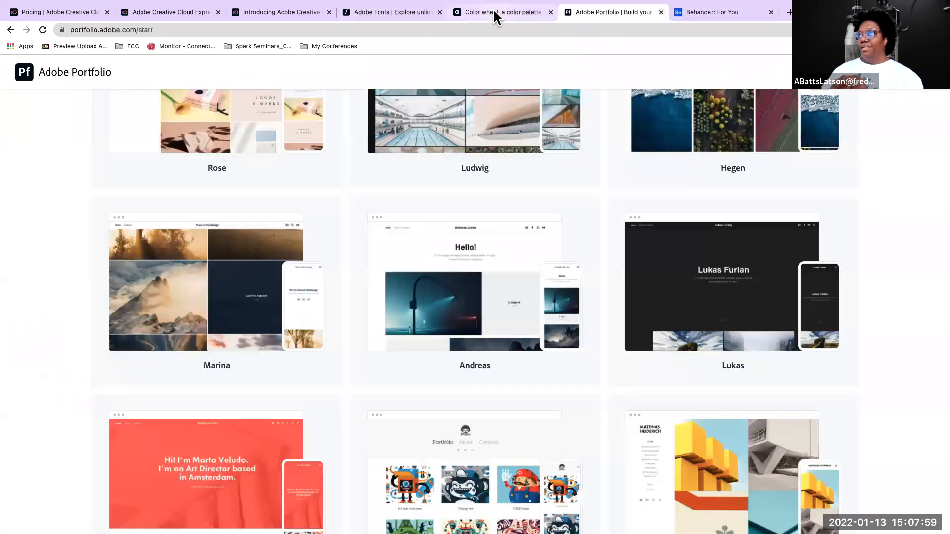
Switch to the Adobe Color wheel and apply the Complementary color harmony rule
{"action": "left_click", "coordinate": [496, 15]}
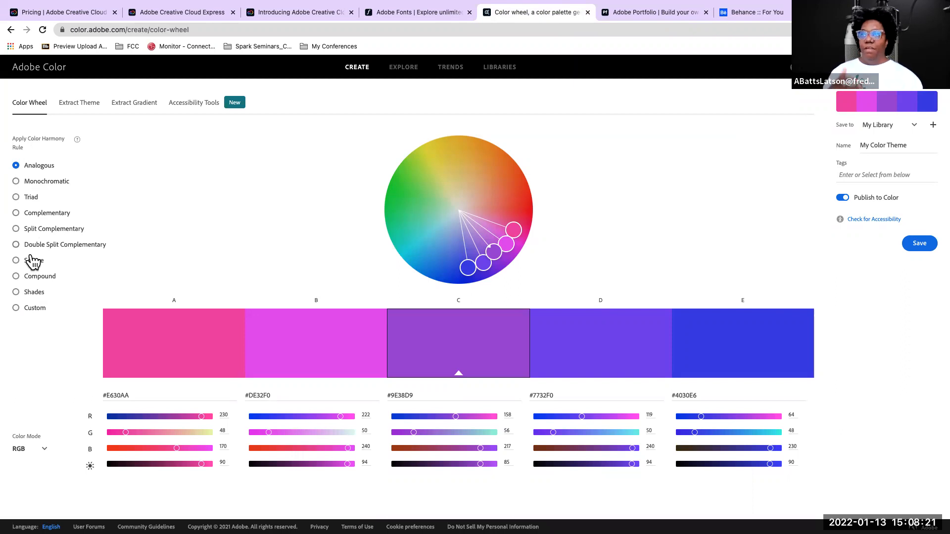
{"action": "left_click", "coordinate": [19, 214]}
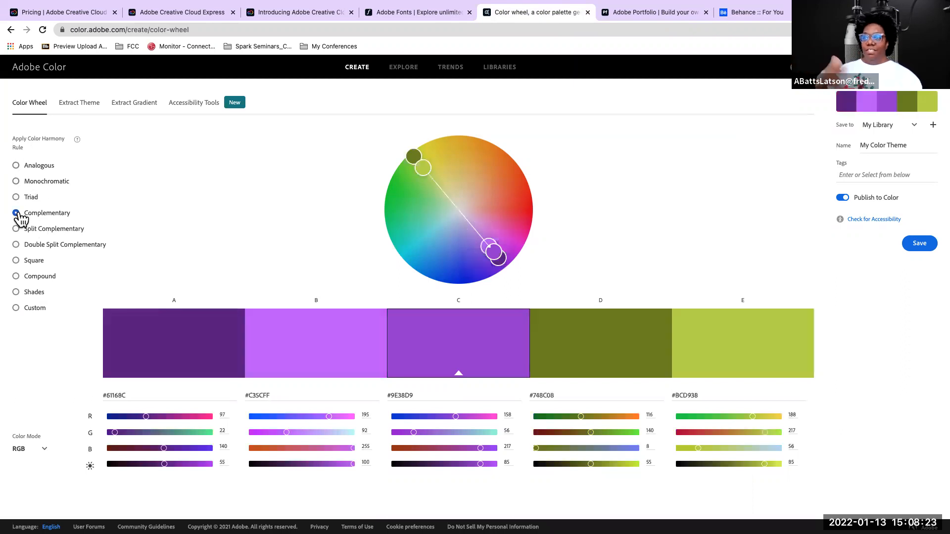
View Adobe Color's Extract Theme, Extract Gradient and Accessibility Tools pages in turn
{"action": "left_click", "coordinate": [79, 103]}
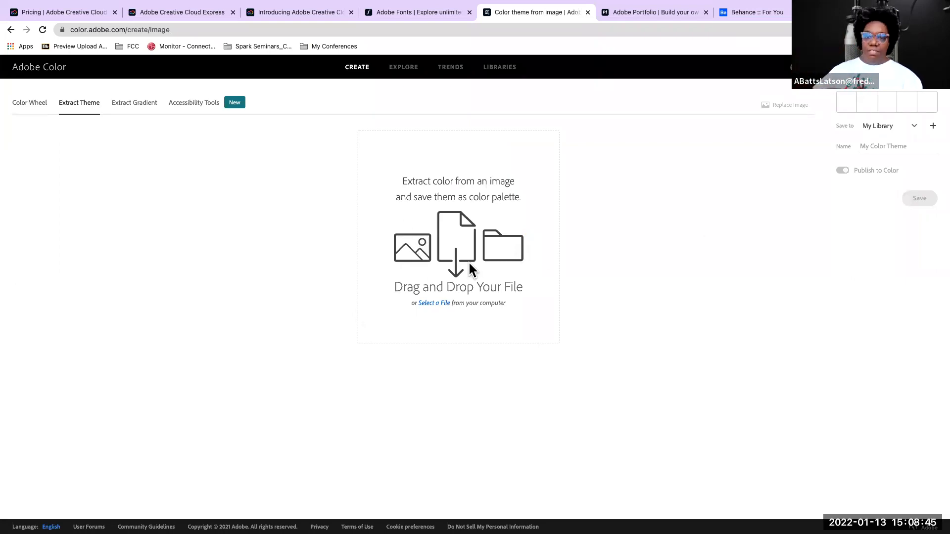
{"action": "left_click", "coordinate": [129, 112]}
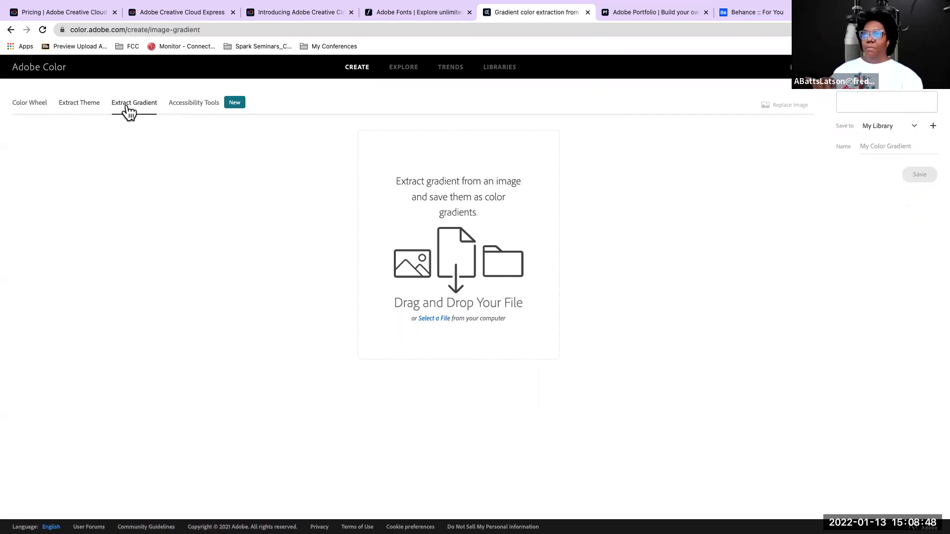
{"action": "left_click", "coordinate": [206, 114]}
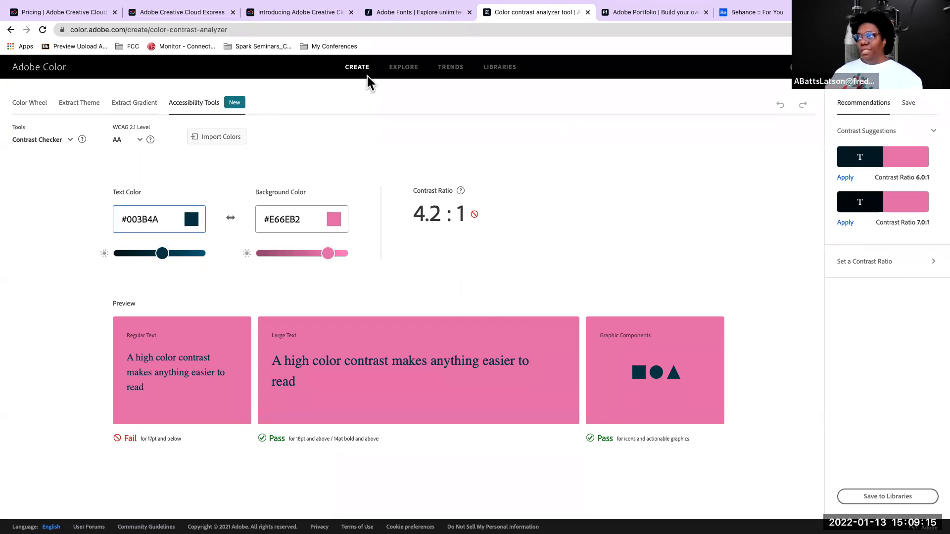
Browse the community color palettes in Adobe Color's Explore section
{"action": "left_click", "coordinate": [400, 69]}
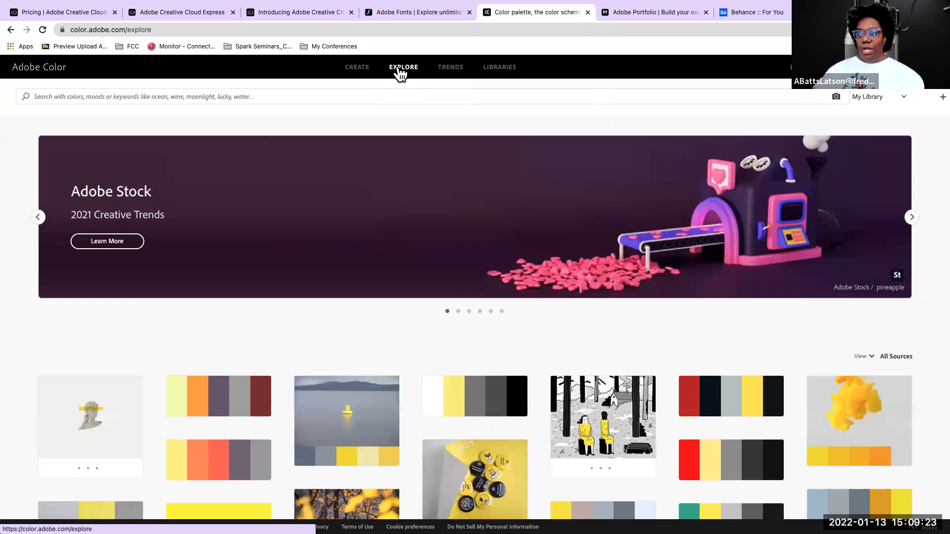
{"action": "scroll", "coordinate": [216, 278], "scroll_direction": "down", "scroll_amount": 1}
{"action": "scroll", "coordinate": [216, 284], "scroll_direction": "down", "scroll_amount": 3}
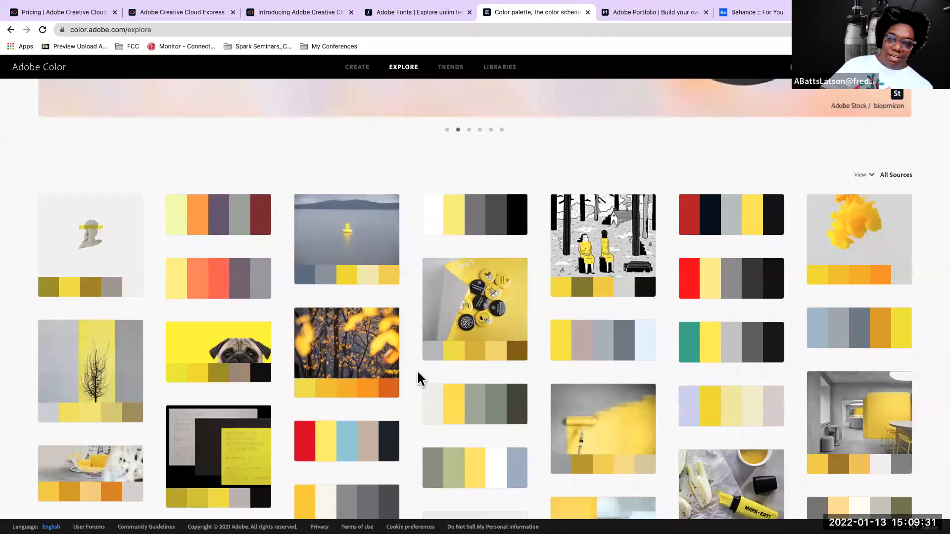
Search Adobe Color's community palettes for "jeans"
{"action": "mouse_move", "coordinate": [376, 381]}
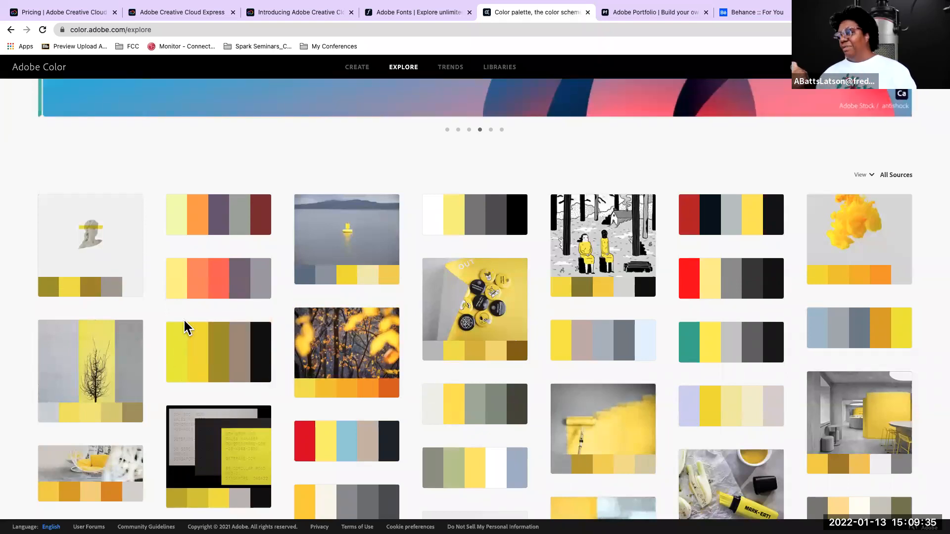
{"action": "scroll", "coordinate": [184, 322], "scroll_direction": "down", "scroll_amount": 3}
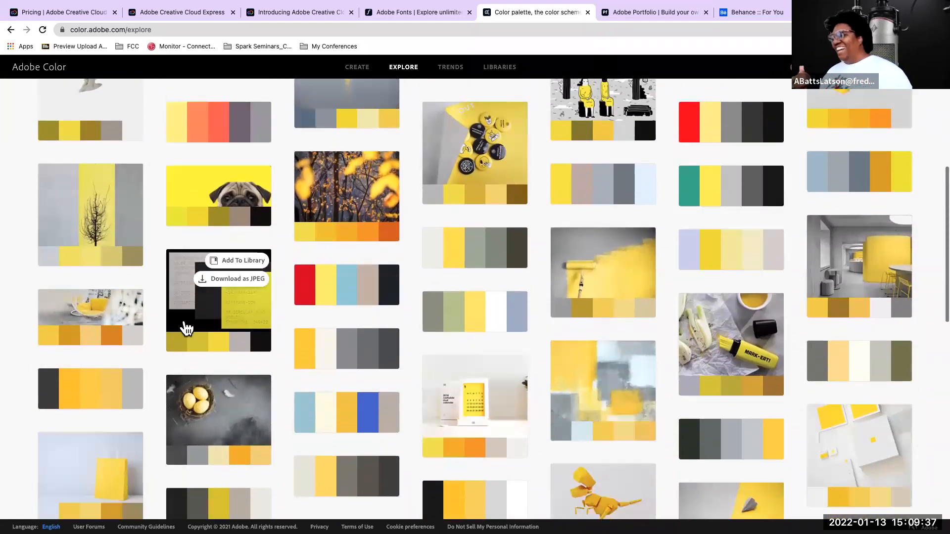
{"action": "scroll", "coordinate": [187, 324], "scroll_direction": "down", "scroll_amount": 2}
{"action": "scroll", "coordinate": [187, 327], "scroll_direction": "up", "scroll_amount": 10}
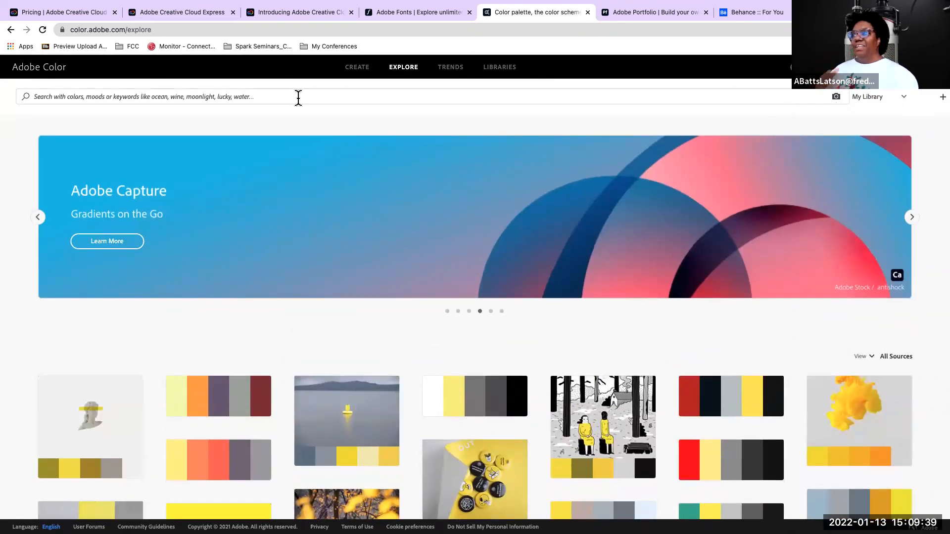
{"action": "left_click", "coordinate": [192, 96]}
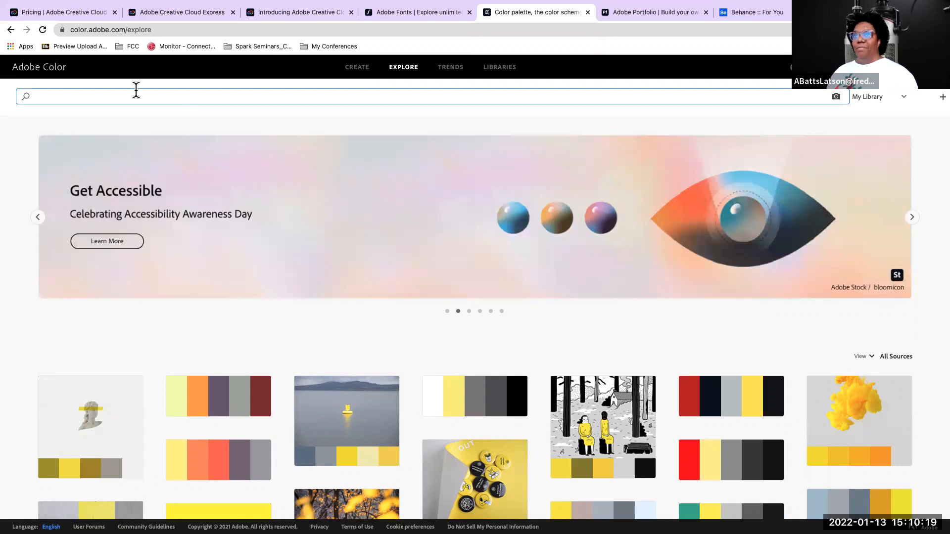
{"action": "type", "text": "jeans"}
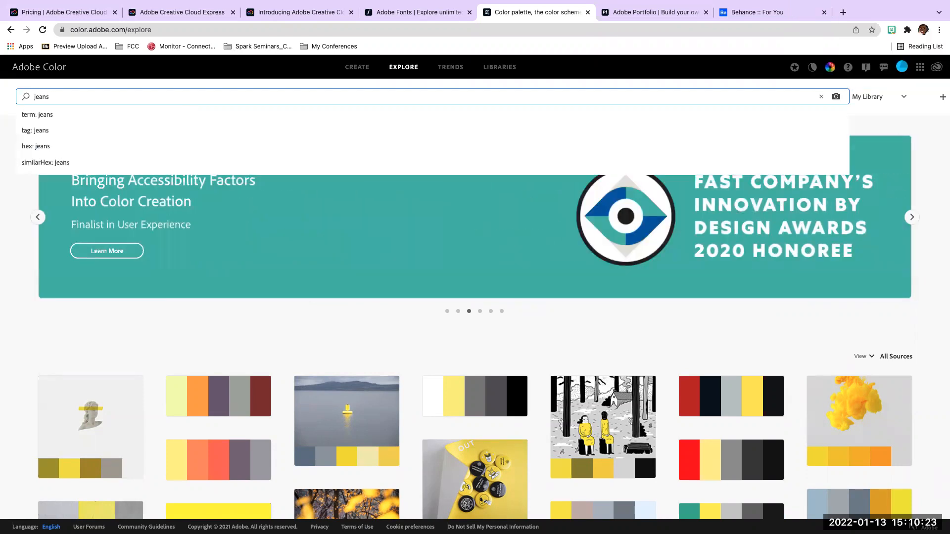
{"action": "key", "text": "Return"}
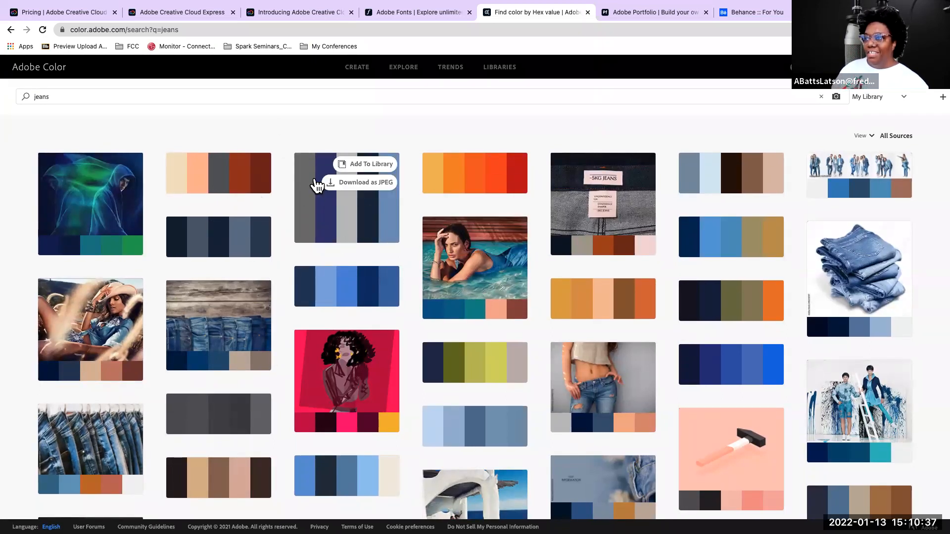
{"action": "mouse_move", "coordinate": [335, 205]}
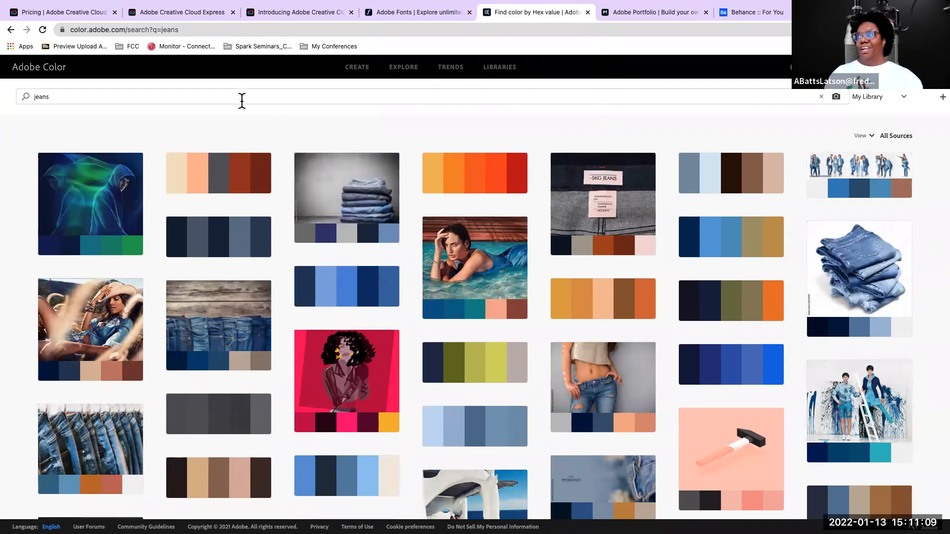
Revisit the Creative Cloud Express introduction article and pricing page, ending on the Creative Cloud Express home page
{"action": "left_click", "coordinate": [423, 14]}
{"action": "left_click", "coordinate": [299, 14]}
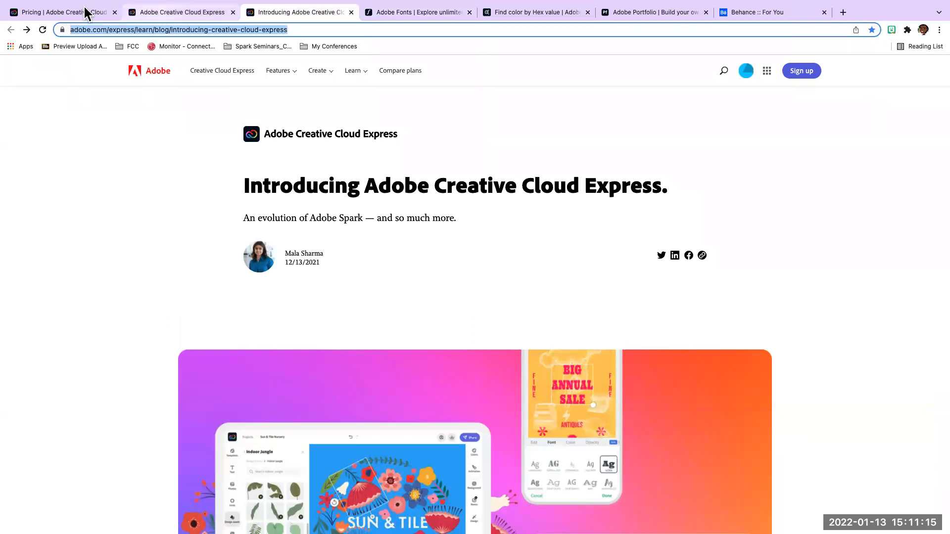
{"action": "key", "text": "ctrl+shift+Tab"}
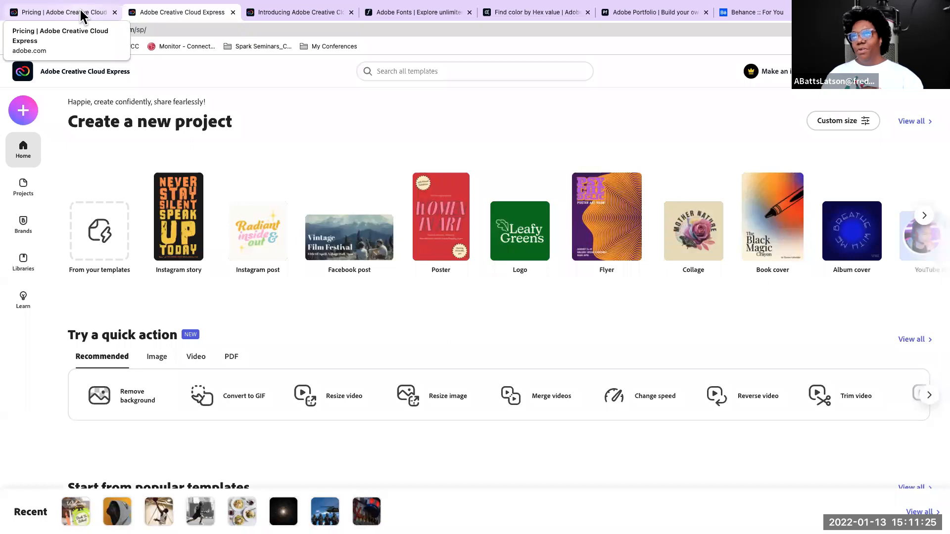
{"action": "left_click", "coordinate": [81, 14]}
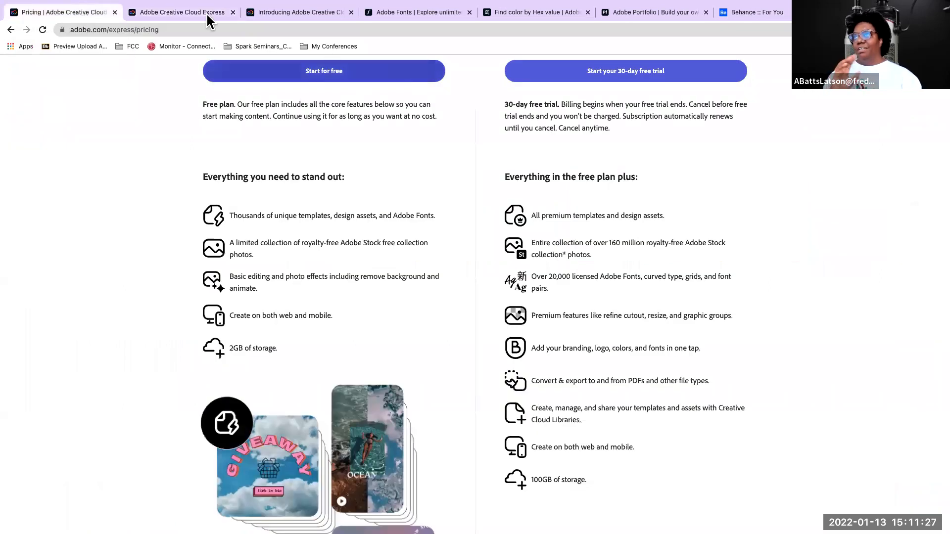
{"action": "mouse_move", "coordinate": [164, 11]}
{"action": "left_click", "coordinate": [184, 38]}
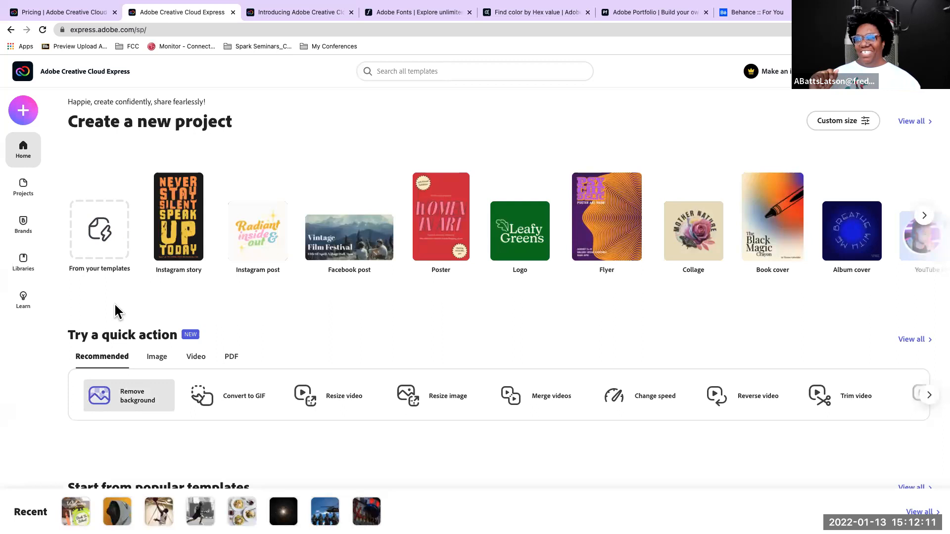
Look over the home page's project types, quick actions, popular templates, and Instagram story and post templates
{"action": "scroll", "coordinate": [221, 265], "scroll_direction": "down", "scroll_amount": 3}
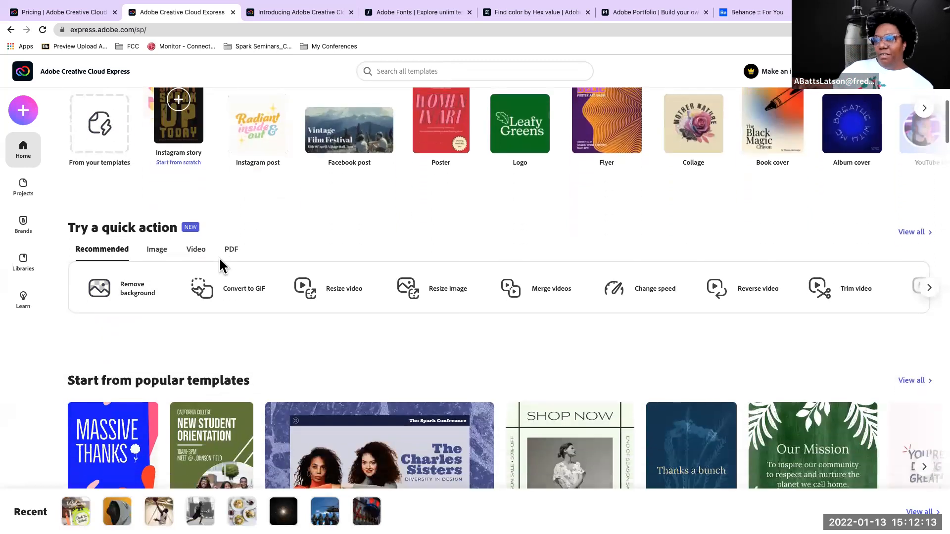
{"action": "scroll", "coordinate": [222, 265], "scroll_direction": "up", "scroll_amount": 3}
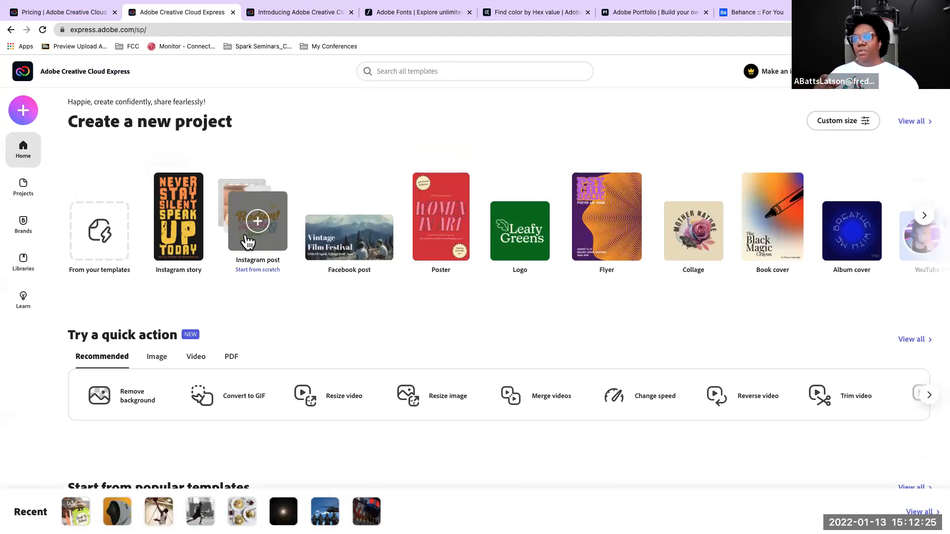
{"action": "scroll", "coordinate": [247, 241], "scroll_direction": "down", "scroll_amount": 6}
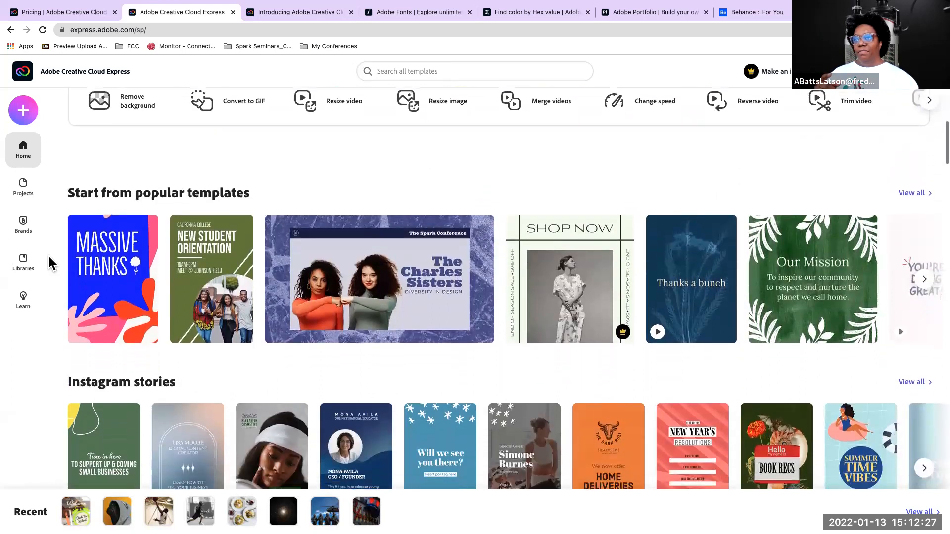
{"action": "scroll", "coordinate": [409, 306], "scroll_direction": "down", "scroll_amount": 2}
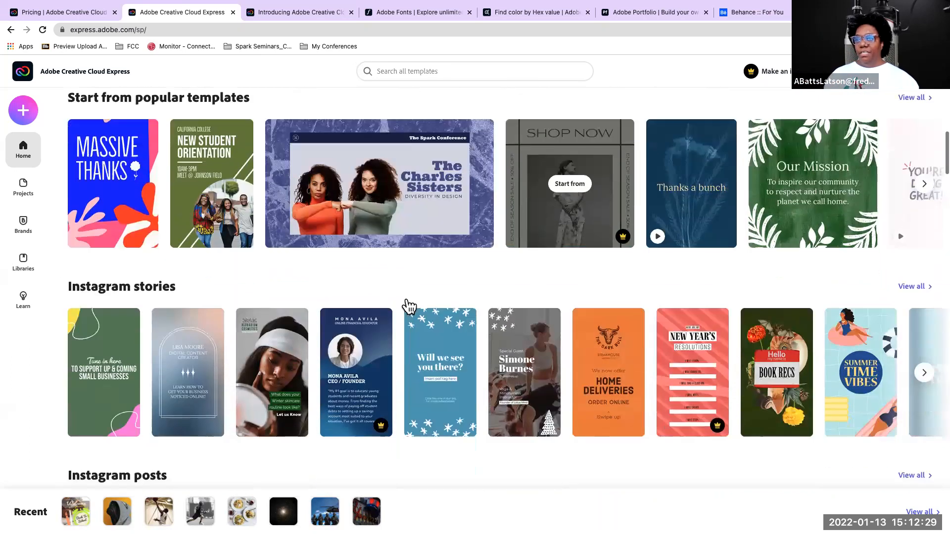
{"action": "scroll", "coordinate": [408, 306], "scroll_direction": "down", "scroll_amount": 4}
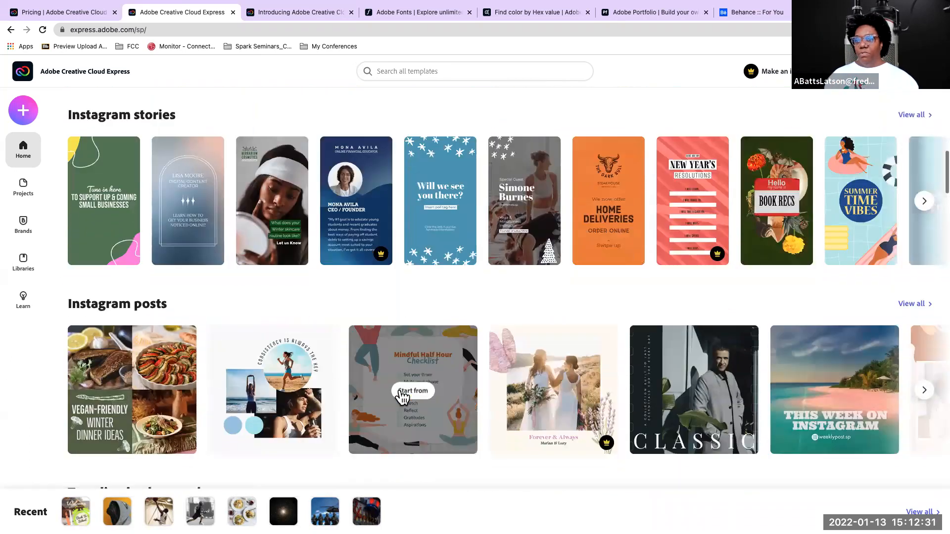
{"action": "scroll", "coordinate": [403, 396], "scroll_direction": "down", "scroll_amount": 8}
{"action": "scroll", "coordinate": [139, 436], "scroll_direction": "up", "scroll_amount": 14}
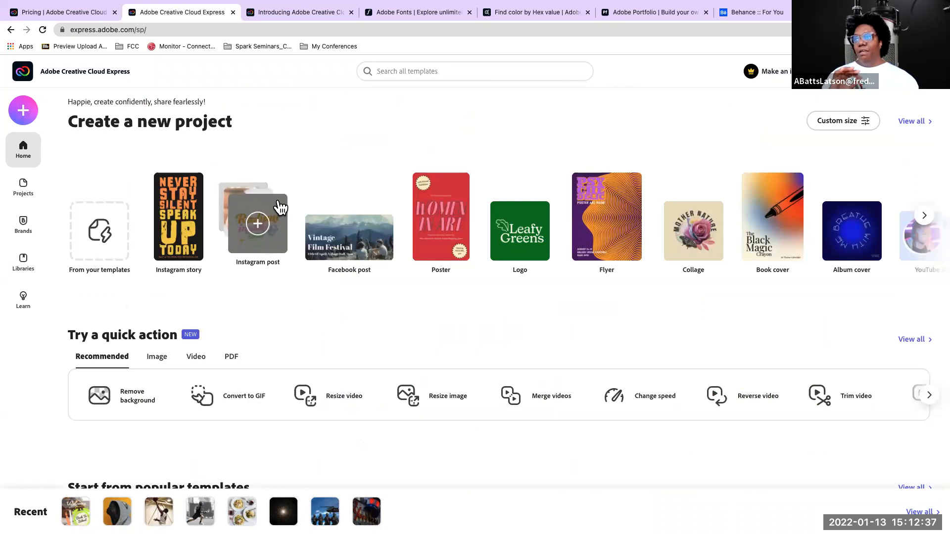
Start an Instagram post project from scratch and browse the Instagram post templates
{"action": "left_click", "coordinate": [259, 223]}
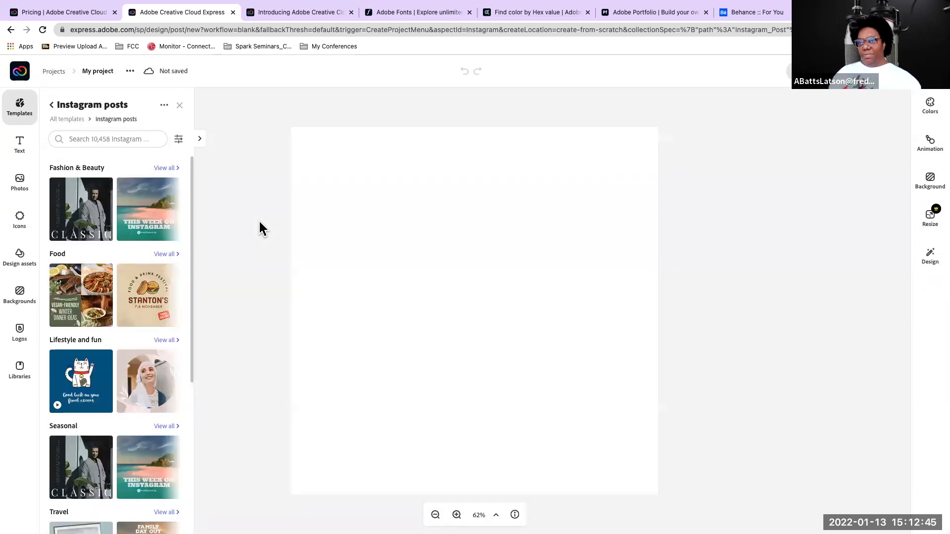
{"action": "mouse_move", "coordinate": [138, 223]}
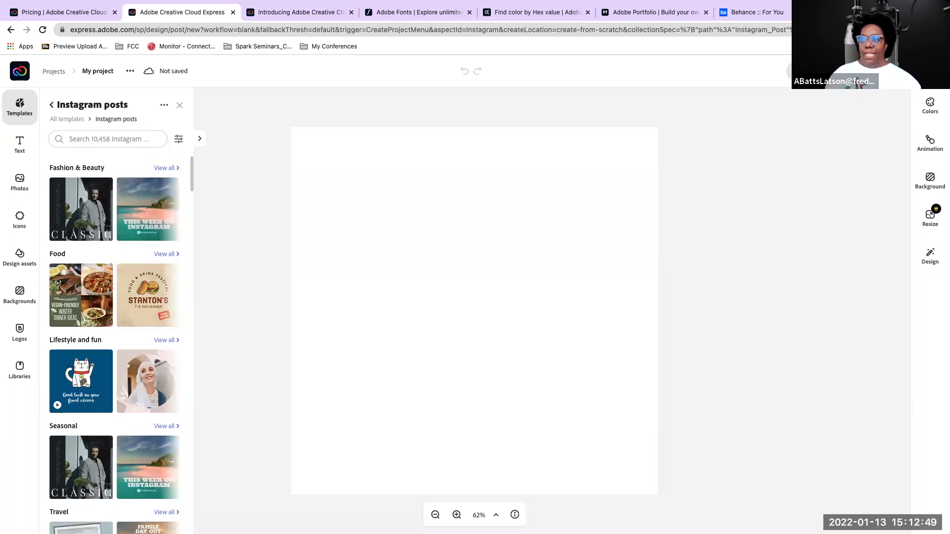
{"action": "scroll", "coordinate": [123, 320], "scroll_direction": "down", "scroll_amount": 2}
{"action": "scroll", "coordinate": [124, 321], "scroll_direction": "down", "scroll_amount": 10}
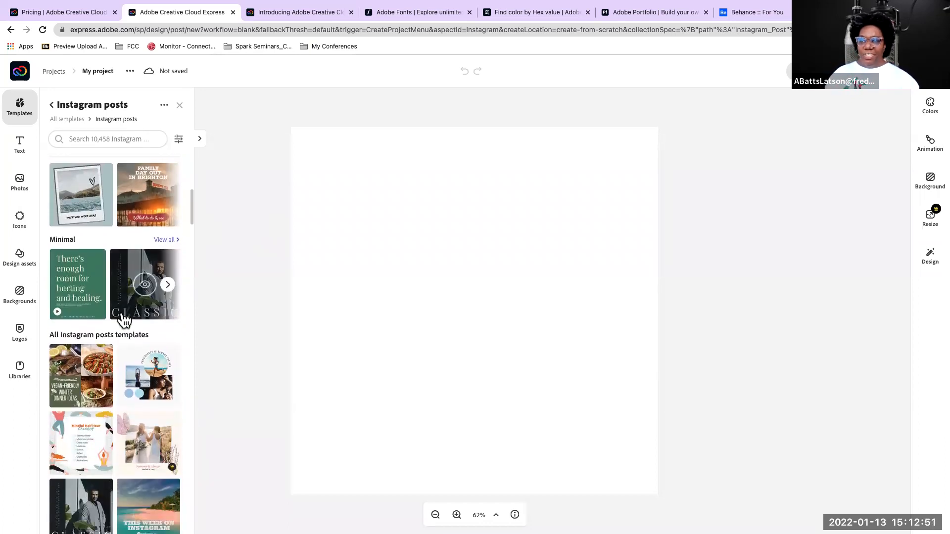
{"action": "scroll", "coordinate": [124, 320], "scroll_direction": "down", "scroll_amount": 3}
{"action": "scroll", "coordinate": [123, 320], "scroll_direction": "up", "scroll_amount": 15}
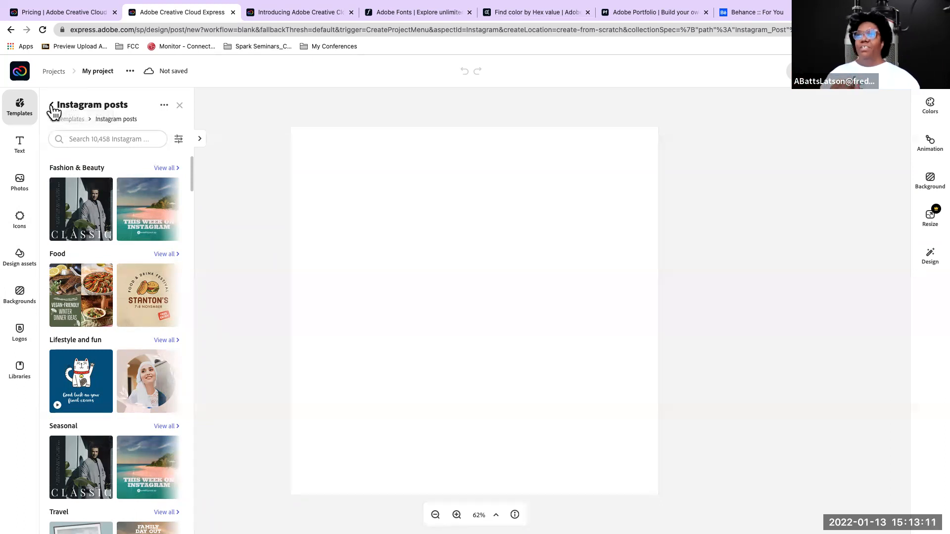
Go back to all templates and browse the categories such as flyers, logos, YouTube thumbnails and cards
{"action": "left_click", "coordinate": [52, 106]}
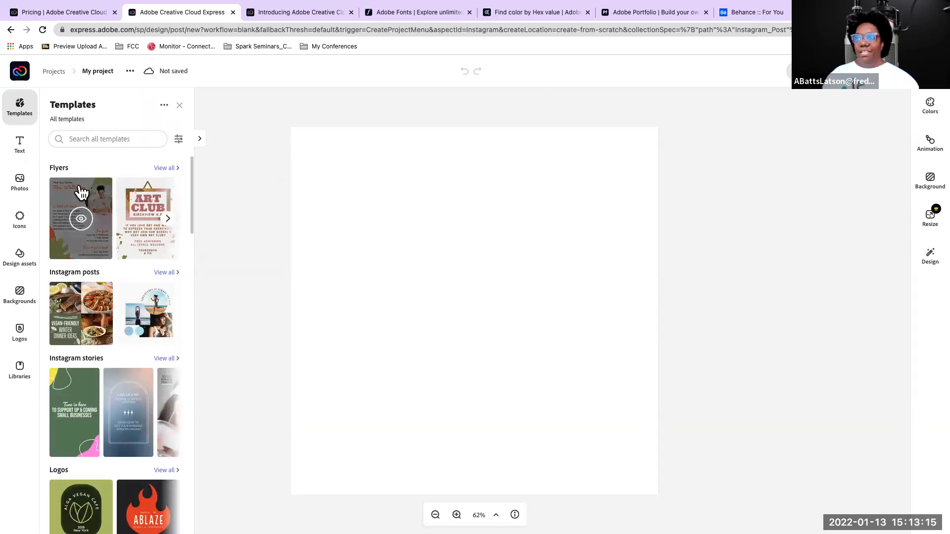
{"action": "scroll", "coordinate": [80, 190], "scroll_direction": "down", "scroll_amount": 2}
{"action": "scroll", "coordinate": [79, 190], "scroll_direction": "up", "scroll_amount": 2}
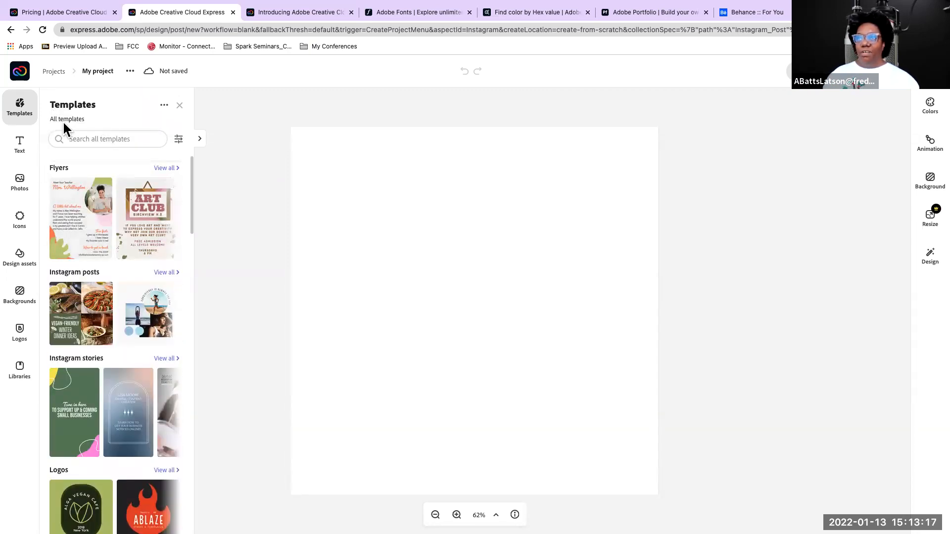
{"action": "scroll", "coordinate": [101, 262], "scroll_direction": "down", "scroll_amount": 6}
{"action": "scroll", "coordinate": [104, 270], "scroll_direction": "down", "scroll_amount": 6}
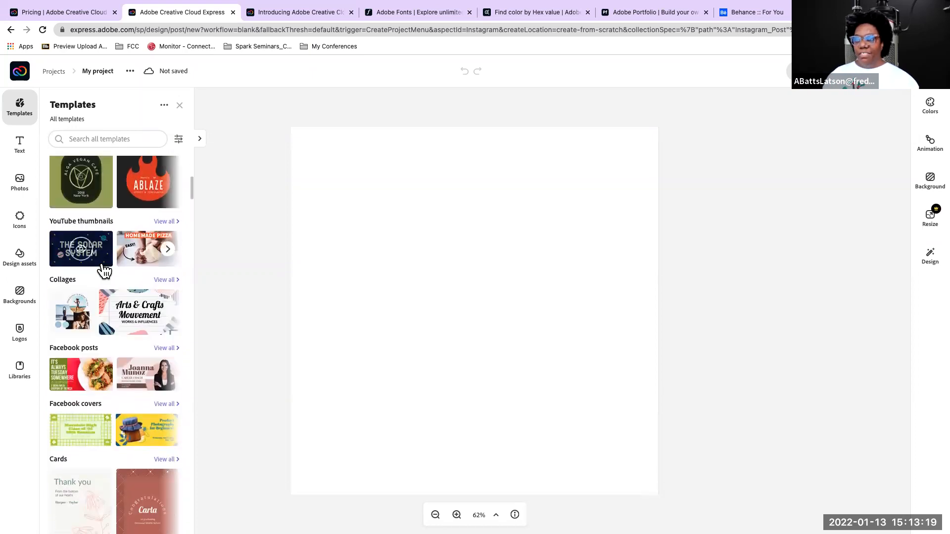
{"action": "scroll", "coordinate": [103, 270], "scroll_direction": "down", "scroll_amount": 2}
{"action": "scroll", "coordinate": [104, 272], "scroll_direction": "up", "scroll_amount": 12}
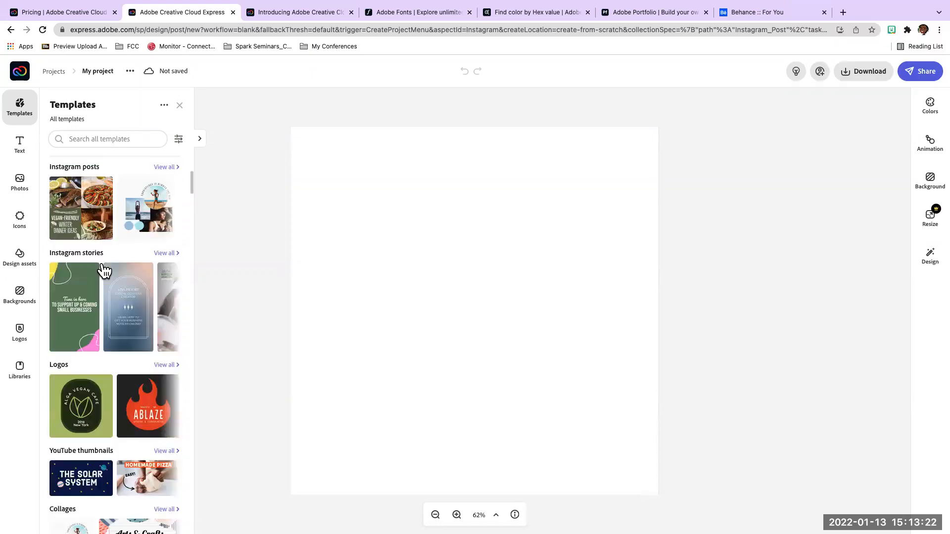
Search the Adobe Stock photos for "criminal justice" and look through the resulting free and premium images
{"action": "left_click", "coordinate": [20, 184]}
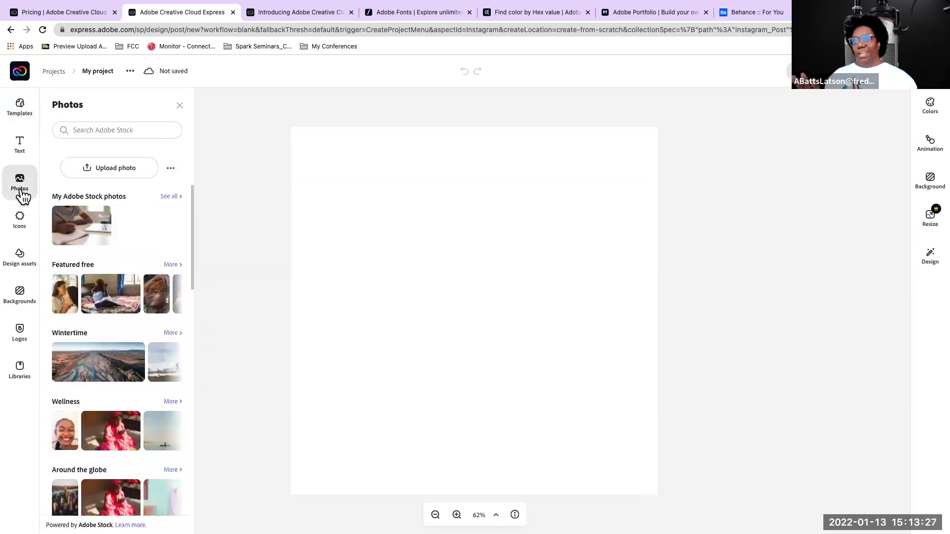
{"action": "left_click", "coordinate": [86, 129]}
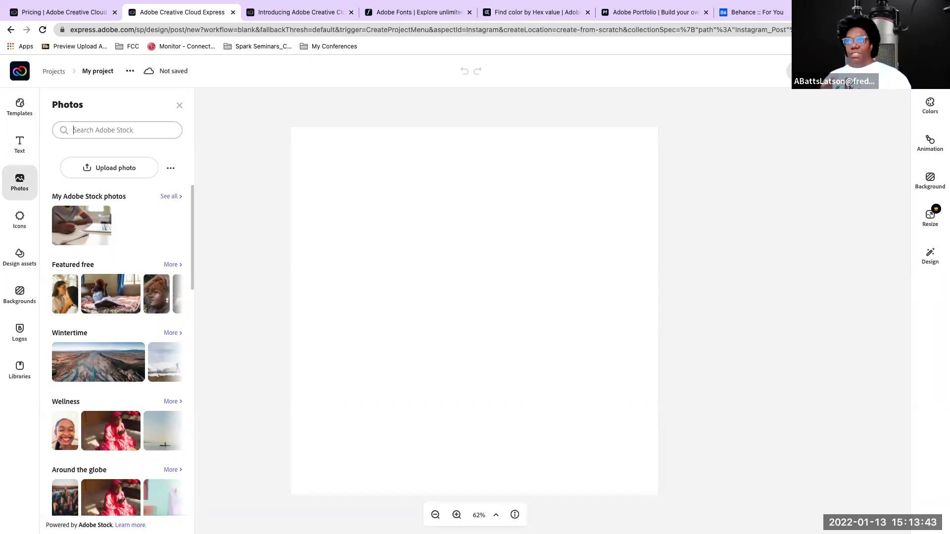
{"action": "type", "text": "criminal justi"}
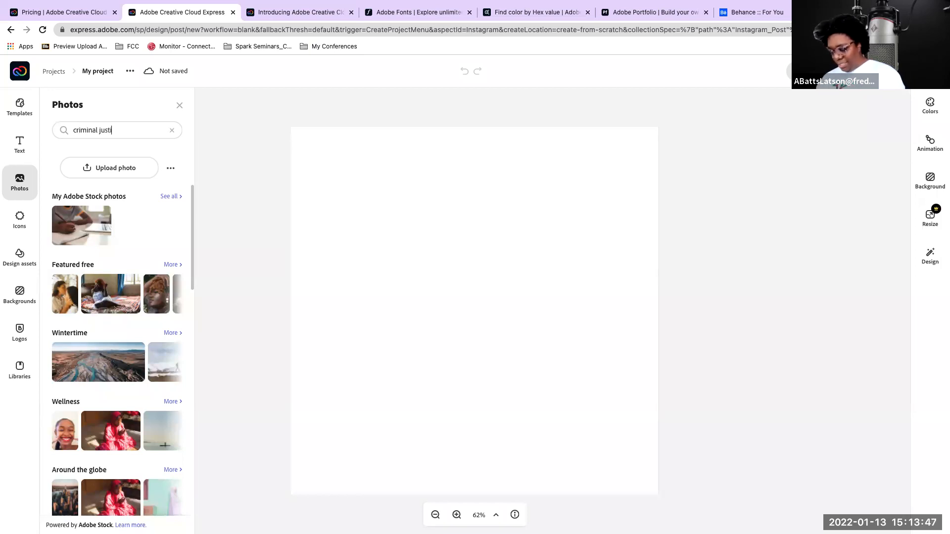
{"action": "type", "text": "ce"}
{"action": "key", "text": "Return"}
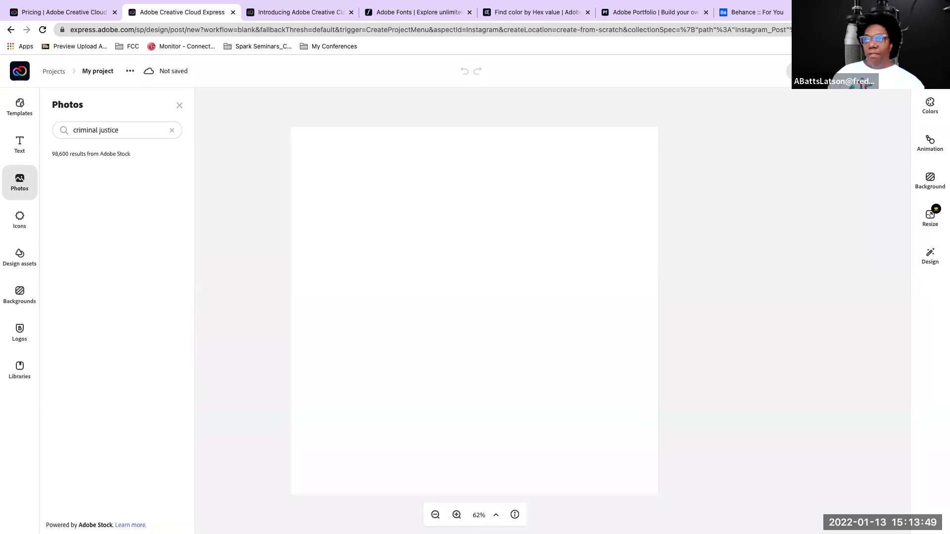
{"action": "scroll", "coordinate": [79, 283], "scroll_direction": "down", "scroll_amount": 3}
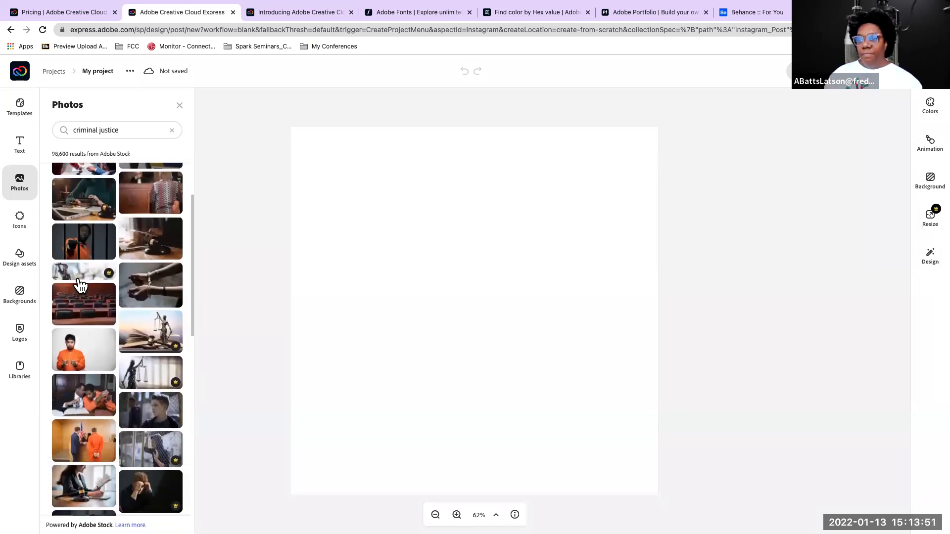
{"action": "scroll", "coordinate": [79, 283], "scroll_direction": "up", "scroll_amount": 3}
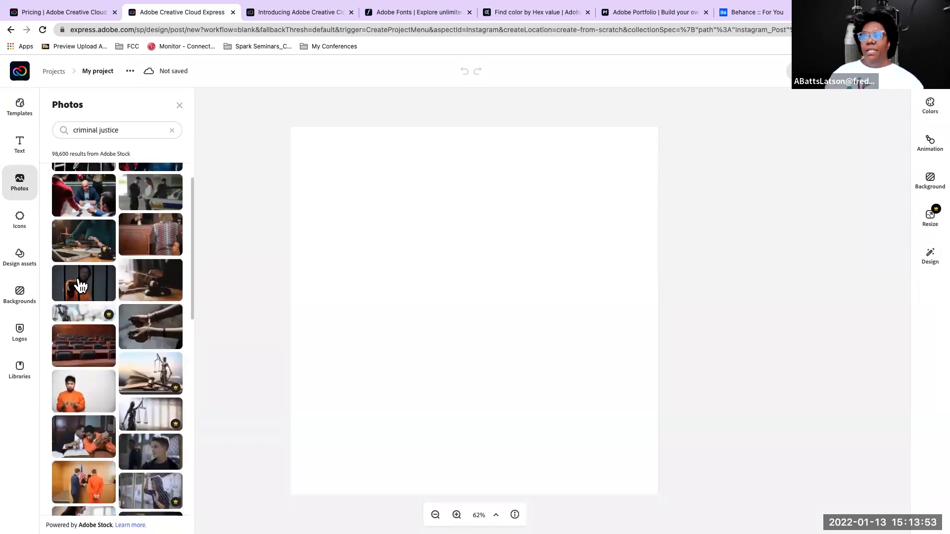
{"action": "scroll", "coordinate": [78, 277], "scroll_direction": "up", "scroll_amount": 1}
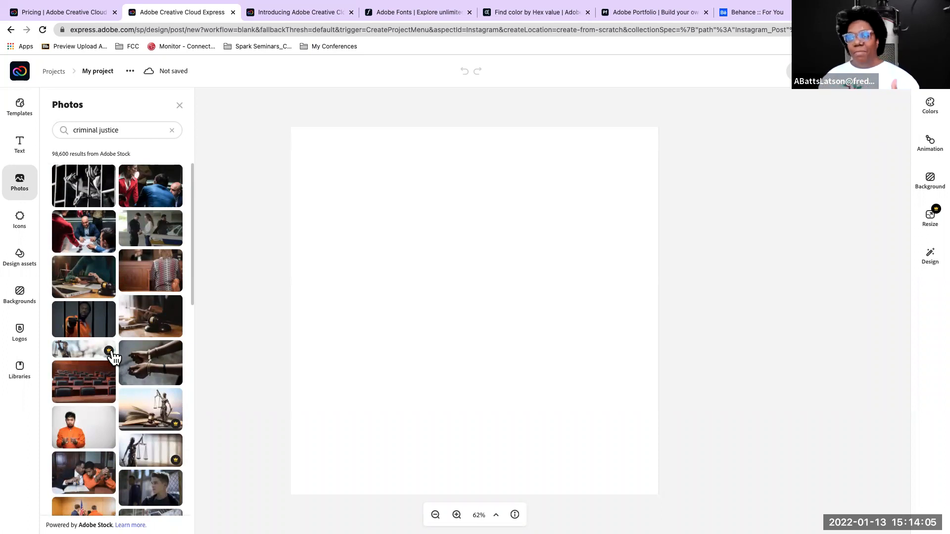
{"action": "scroll", "coordinate": [108, 246], "scroll_direction": "down", "scroll_amount": 1}
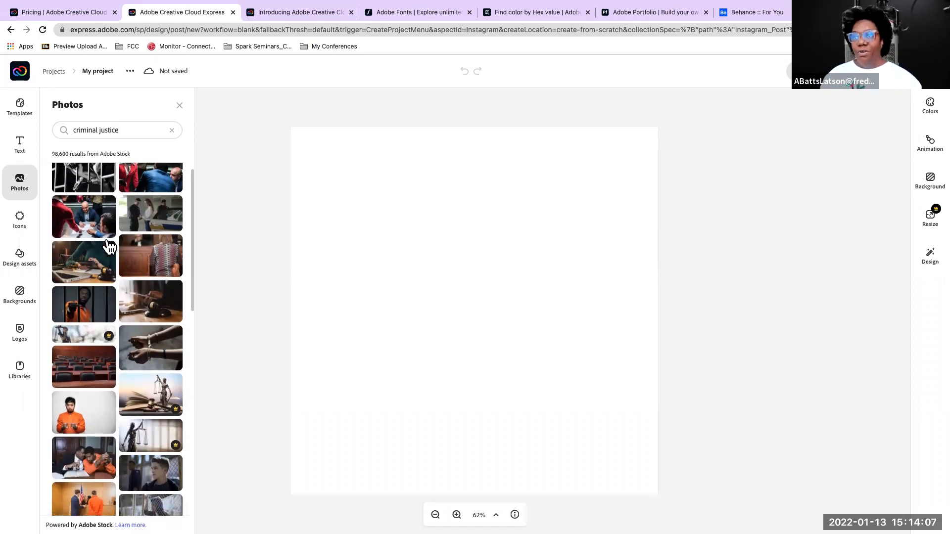
{"action": "scroll", "coordinate": [110, 246], "scroll_direction": "down", "scroll_amount": 5}
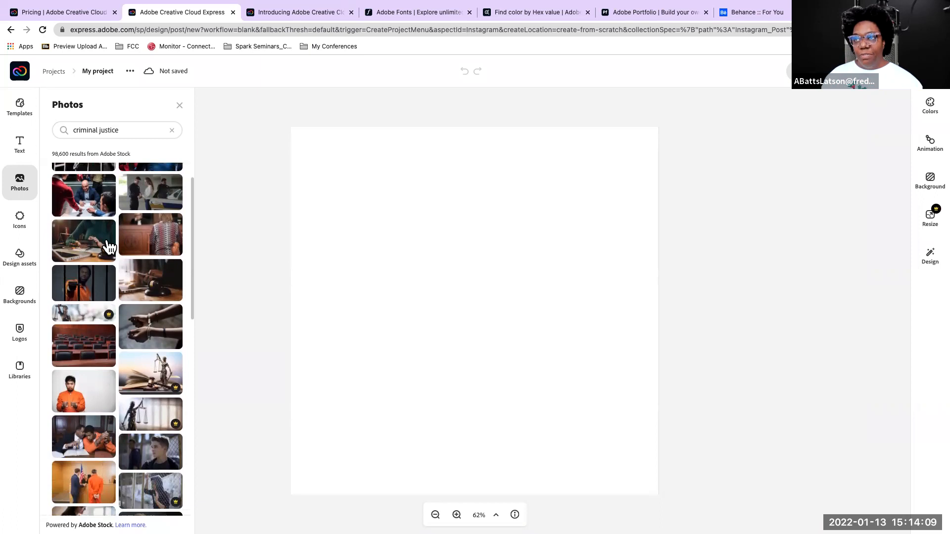
{"action": "scroll", "coordinate": [109, 246], "scroll_direction": "down", "scroll_amount": 3}
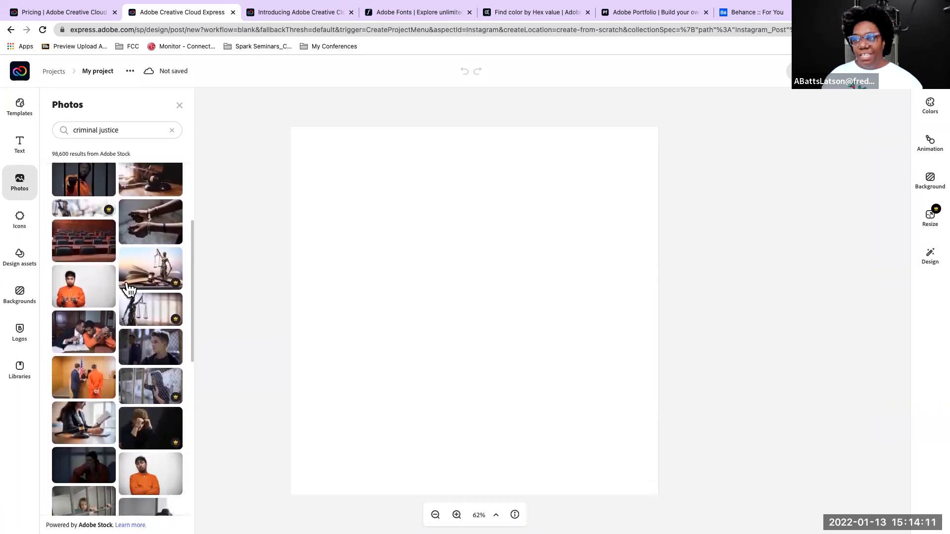
Look through more of the criminal justice stock photos for a suitable image, covering both free and premium ones
{"action": "scroll", "coordinate": [100, 284], "scroll_direction": "down", "scroll_amount": 10}
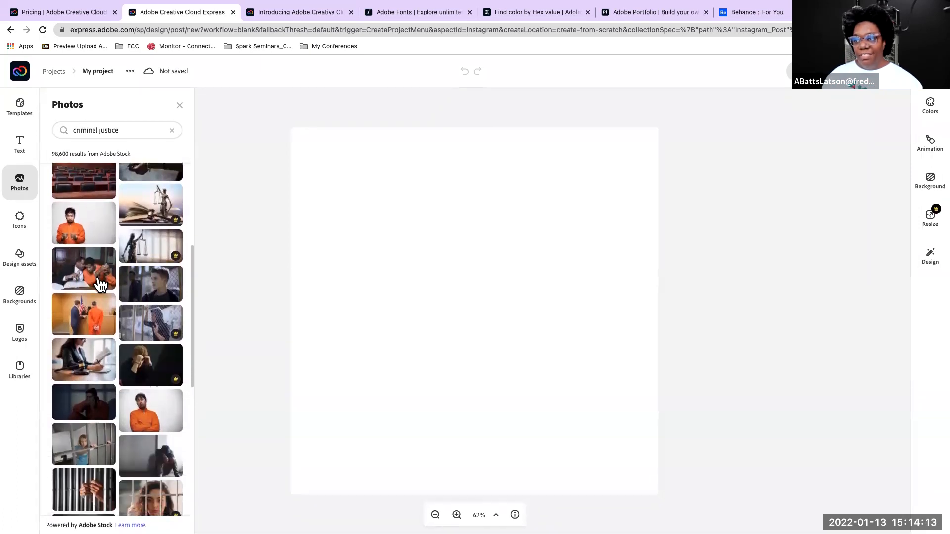
{"action": "scroll", "coordinate": [101, 285], "scroll_direction": "down", "scroll_amount": 3}
{"action": "scroll", "coordinate": [100, 284], "scroll_direction": "up", "scroll_amount": 4}
{"action": "scroll", "coordinate": [101, 284], "scroll_direction": "up", "scroll_amount": 9}
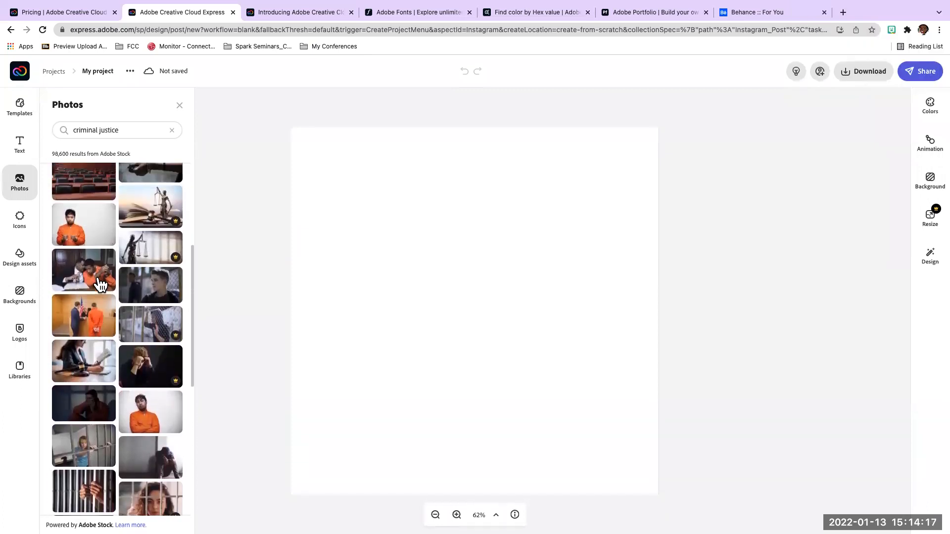
{"action": "scroll", "coordinate": [101, 285], "scroll_direction": "up", "scroll_amount": 2}
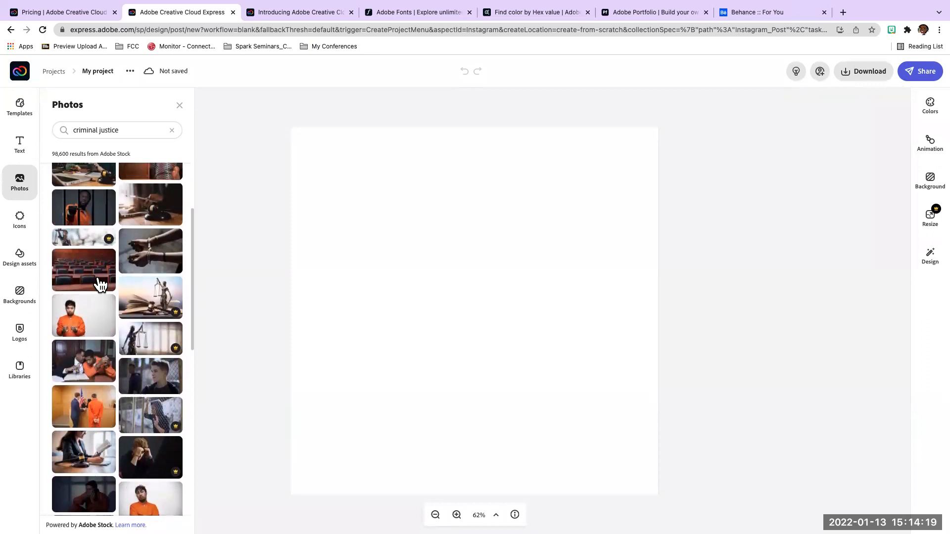
{"action": "scroll", "coordinate": [100, 284], "scroll_direction": "down", "scroll_amount": 3}
{"action": "scroll", "coordinate": [100, 285], "scroll_direction": "down", "scroll_amount": 9}
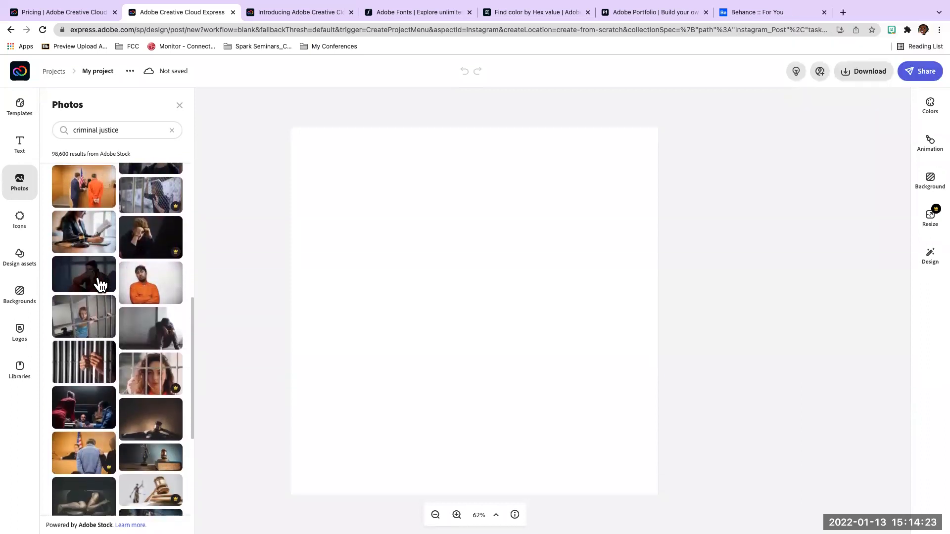
{"action": "scroll", "coordinate": [101, 284], "scroll_direction": "up", "scroll_amount": 5}
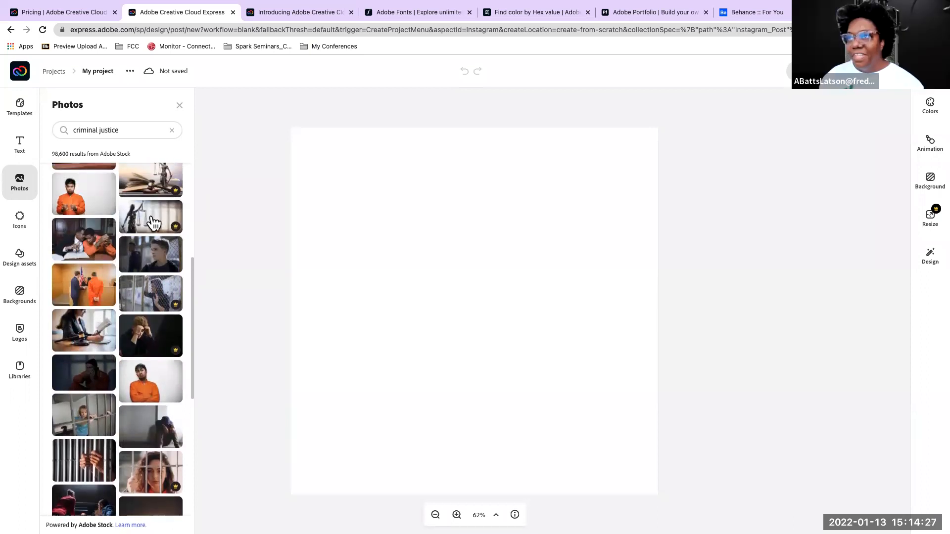
{"action": "scroll", "coordinate": [143, 228], "scroll_direction": "up", "scroll_amount": 4}
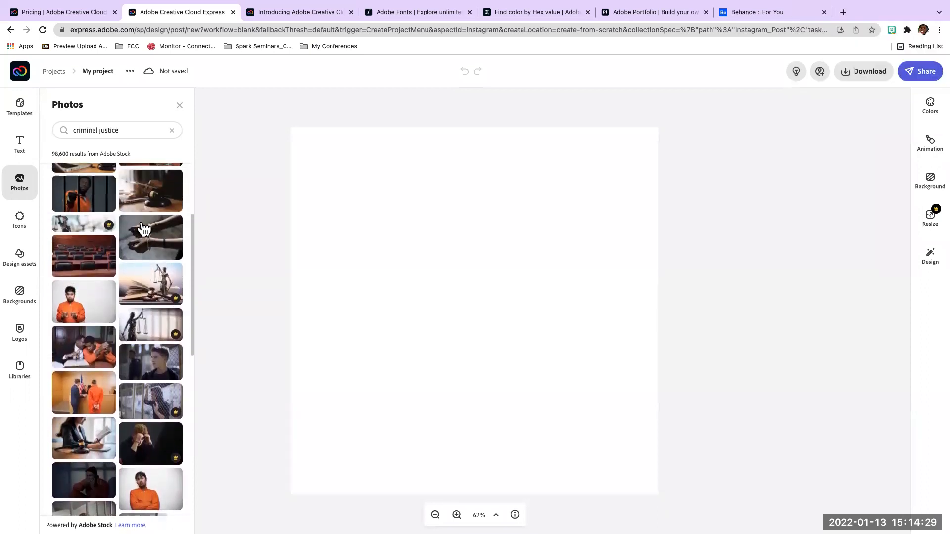
{"action": "scroll", "coordinate": [144, 229], "scroll_direction": "down", "scroll_amount": 6}
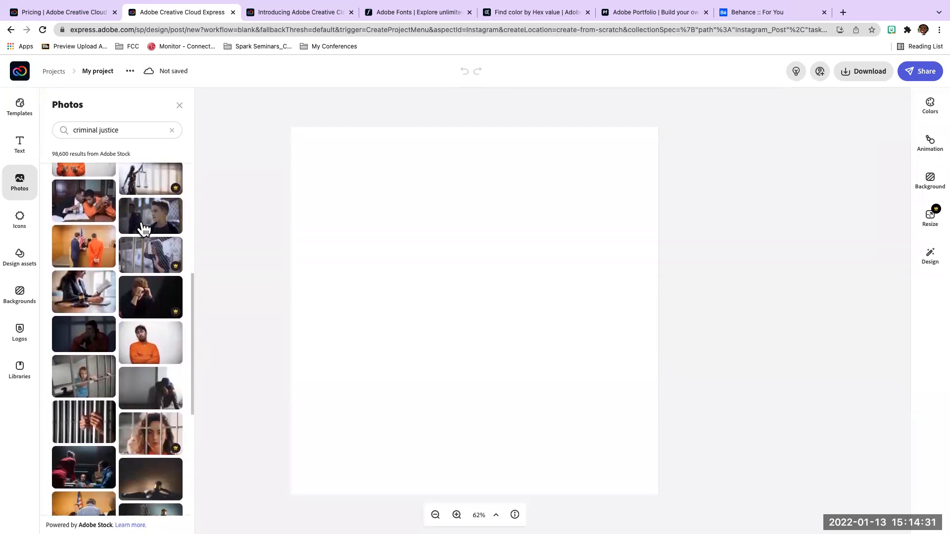
{"action": "scroll", "coordinate": [143, 229], "scroll_direction": "down", "scroll_amount": 7}
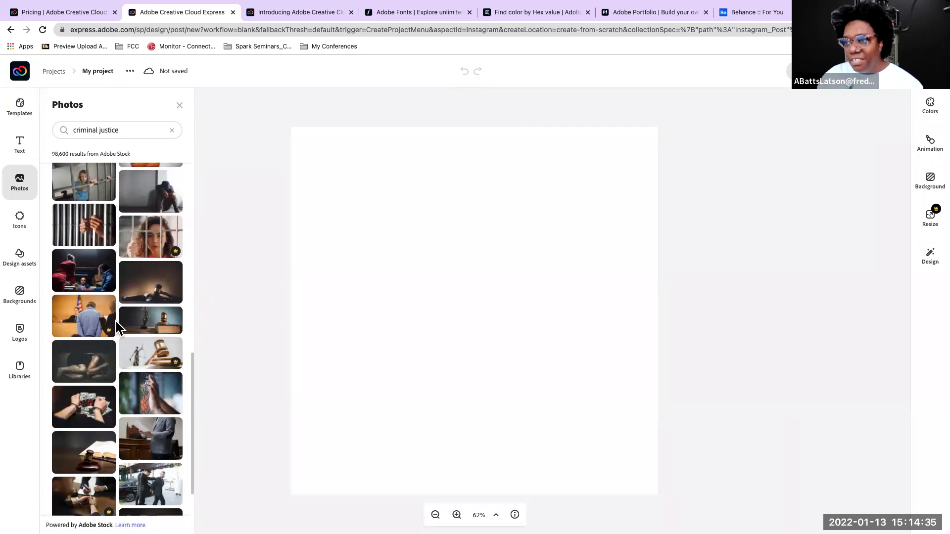
{"action": "scroll", "coordinate": [131, 323], "scroll_direction": "down", "scroll_amount": 2}
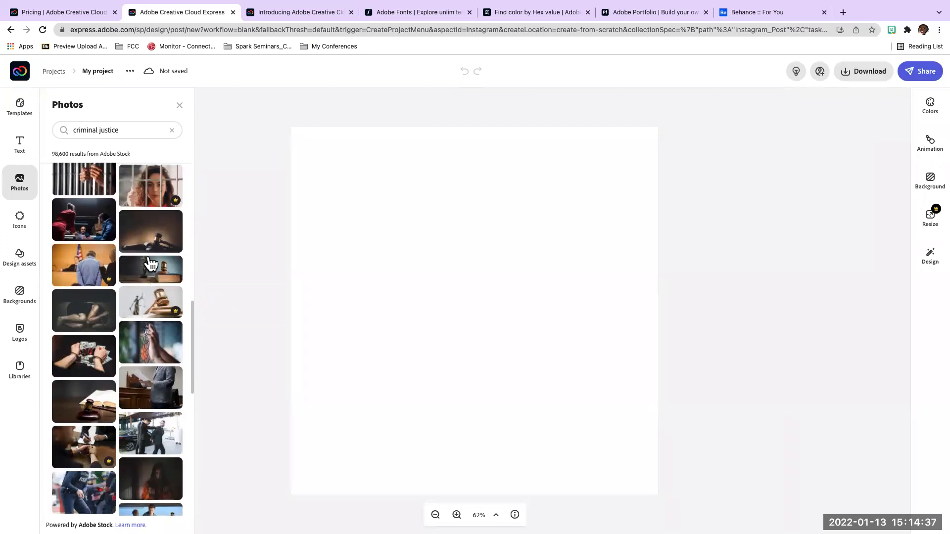
{"action": "scroll", "coordinate": [148, 277], "scroll_direction": "down", "scroll_amount": 4}
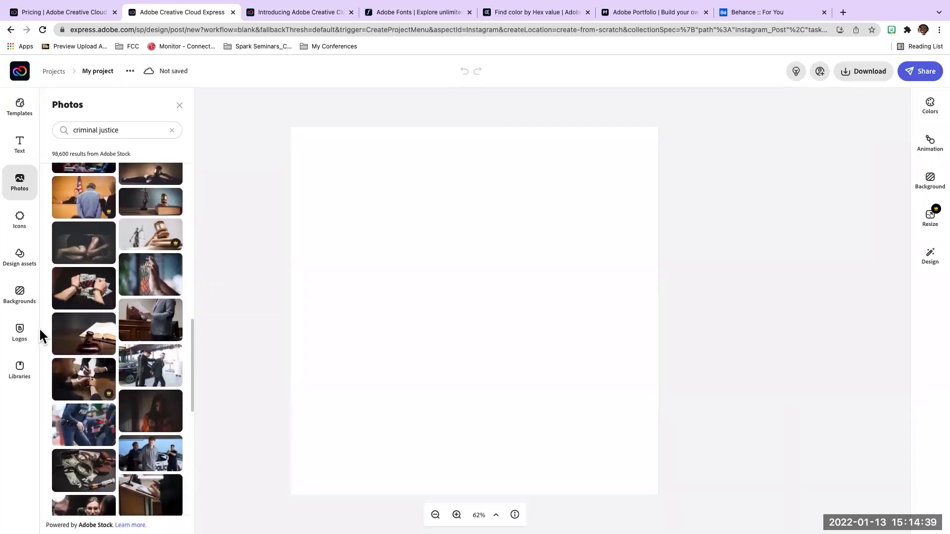
{"action": "scroll", "coordinate": [43, 341], "scroll_direction": "down", "scroll_amount": 3}
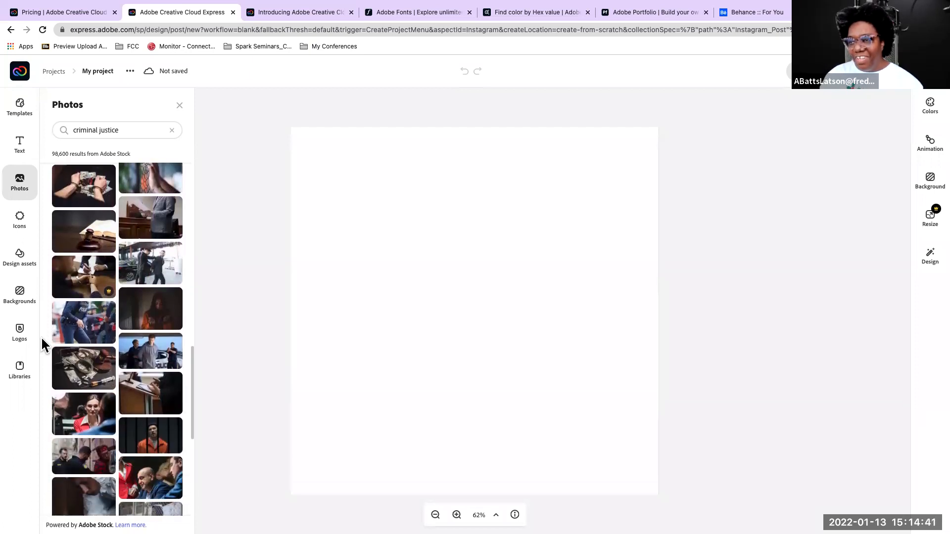
{"action": "scroll", "coordinate": [55, 315], "scroll_direction": "down", "scroll_amount": 10}
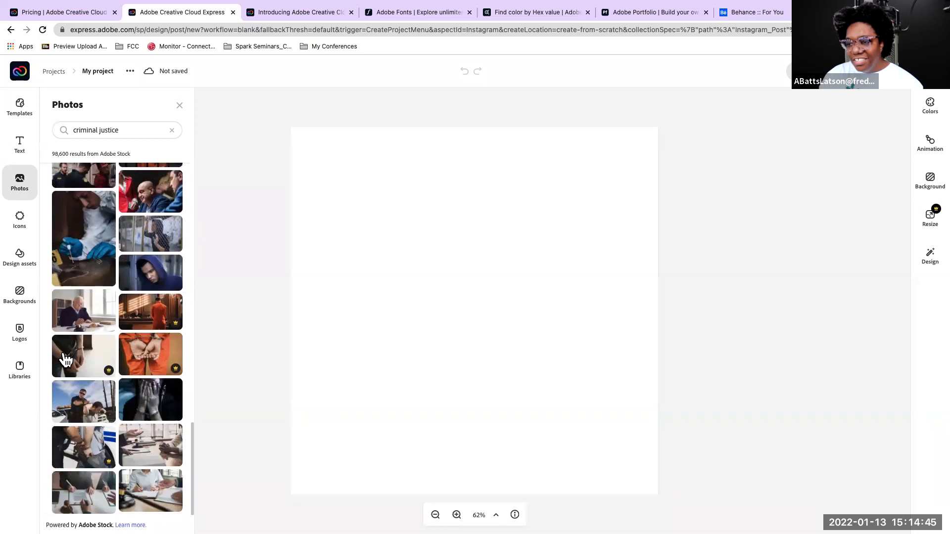
{"action": "scroll", "coordinate": [66, 359], "scroll_direction": "up", "scroll_amount": 4}
{"action": "scroll", "coordinate": [66, 359], "scroll_direction": "up", "scroll_amount": 8}
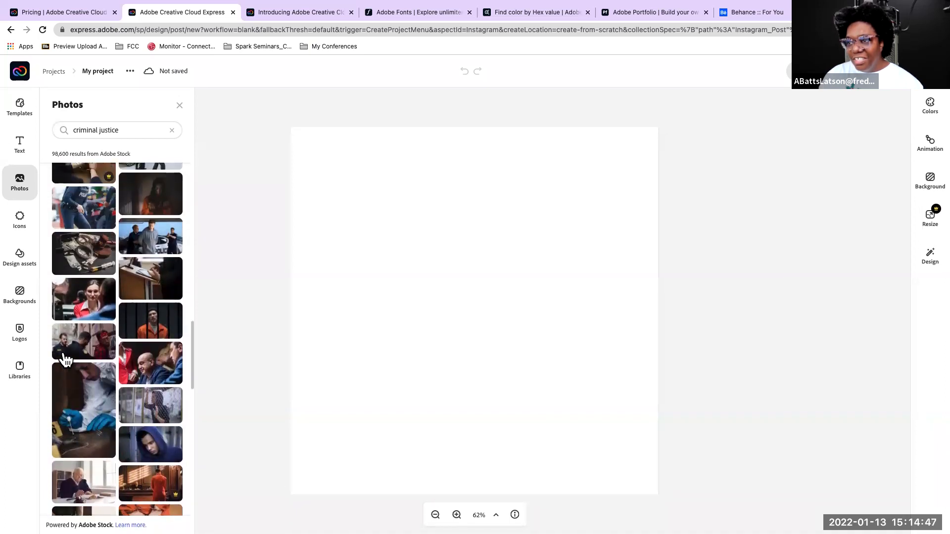
{"action": "scroll", "coordinate": [65, 360], "scroll_direction": "up", "scroll_amount": 5}
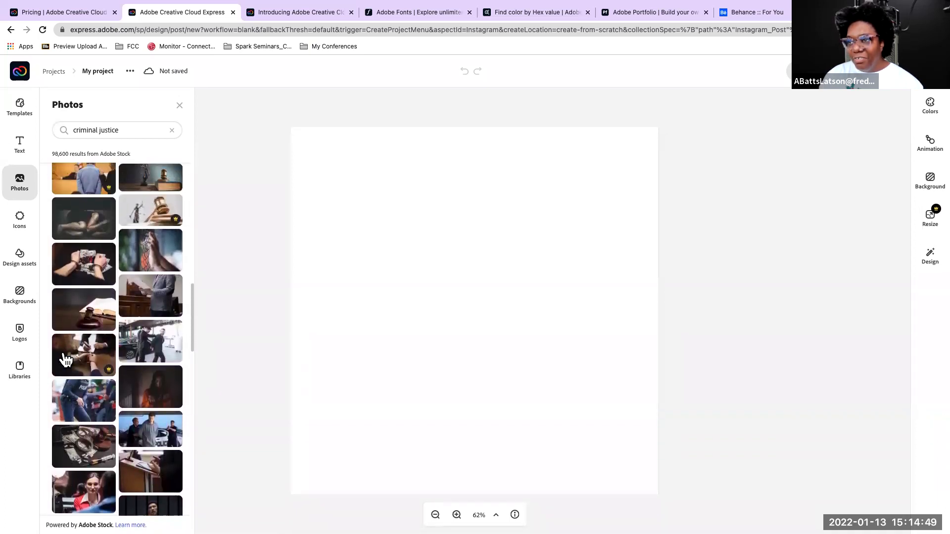
{"action": "scroll", "coordinate": [66, 359], "scroll_direction": "up", "scroll_amount": 5}
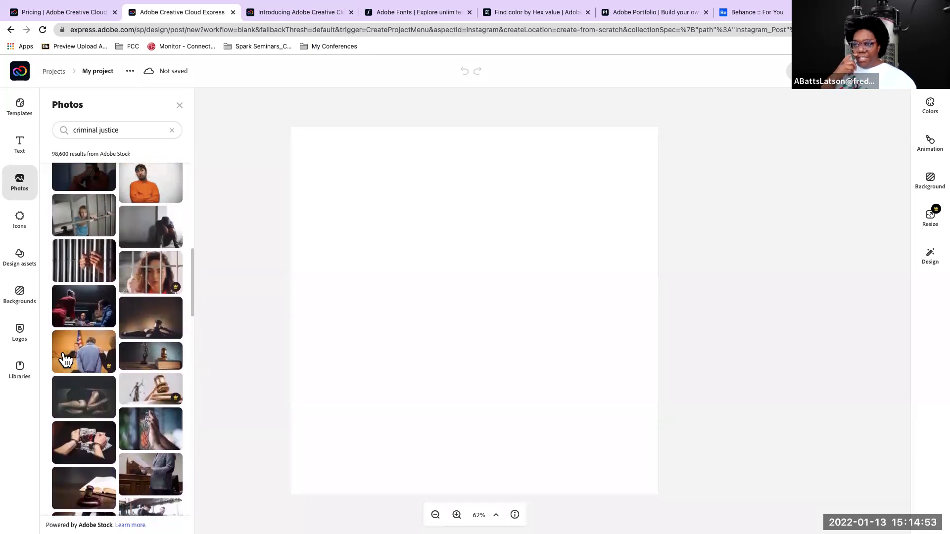
{"action": "scroll", "coordinate": [66, 360], "scroll_direction": "up", "scroll_amount": 2}
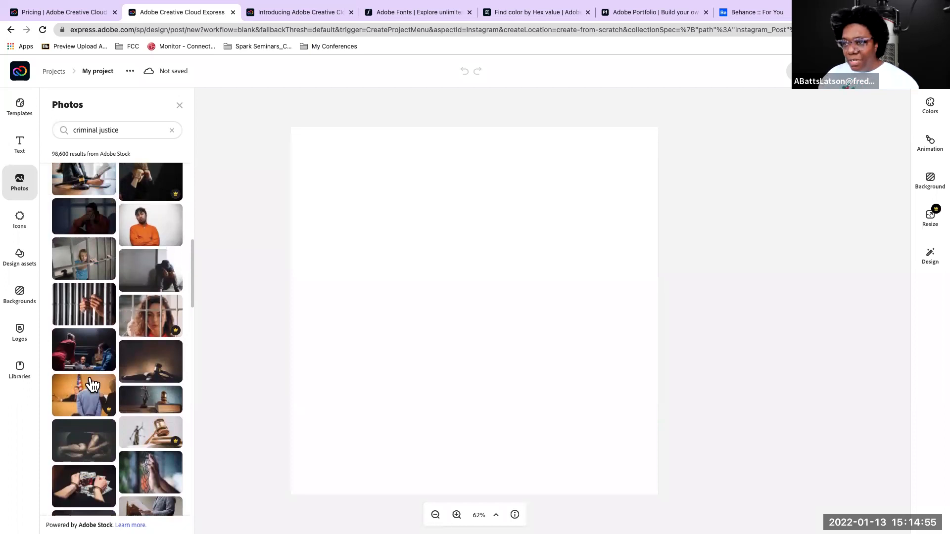
Place the photo of the Lady Justice statue beside a gavel on a book onto the page, and move it slightly up and right
{"action": "left_click", "coordinate": [157, 399]}
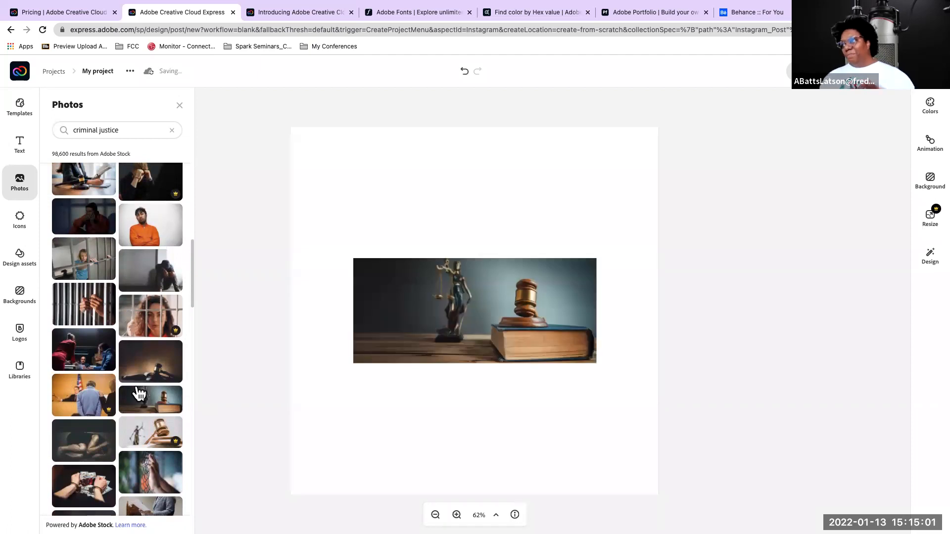
{"action": "left_click", "coordinate": [402, 287]}
{"action": "left_click_drag", "start_coordinate": [346, 280], "coordinate": [396, 283]}
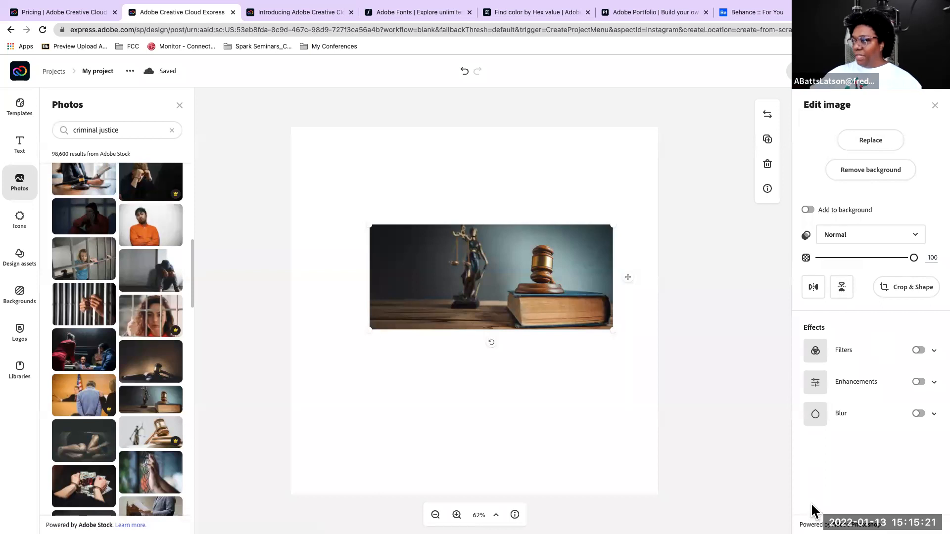
{"action": "left_click", "coordinate": [380, 197]}
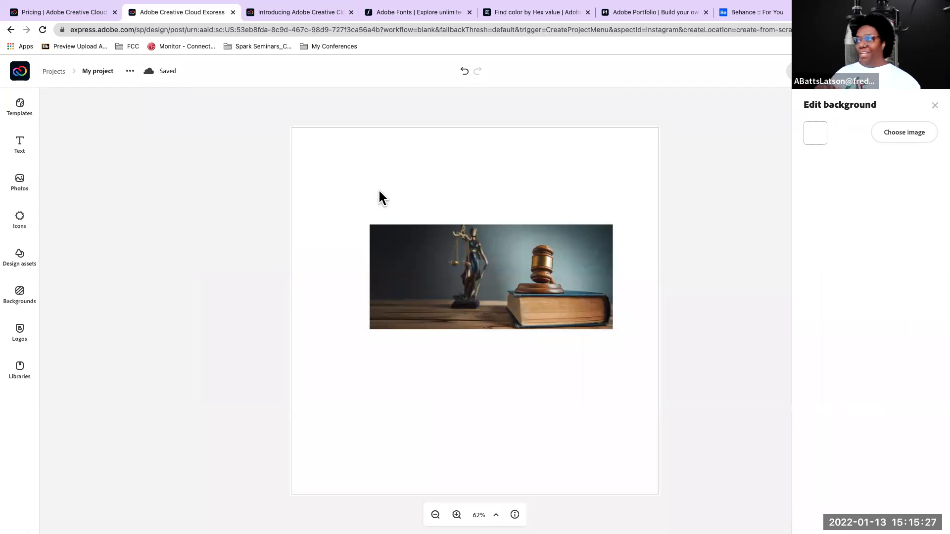
Set the justice photo as the page background and shift it sideways to bring the whole statue into the frame
{"action": "left_click", "coordinate": [410, 245]}
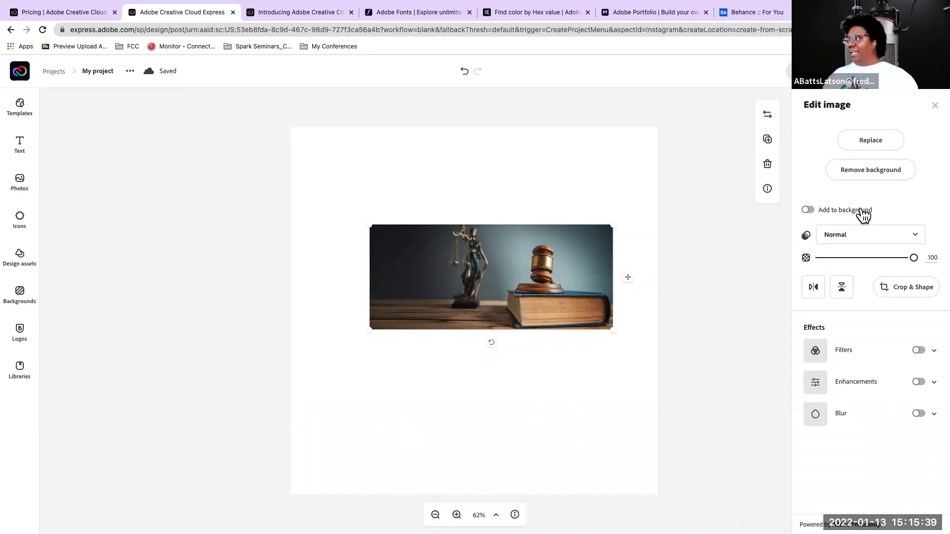
{"action": "left_click", "coordinate": [809, 211]}
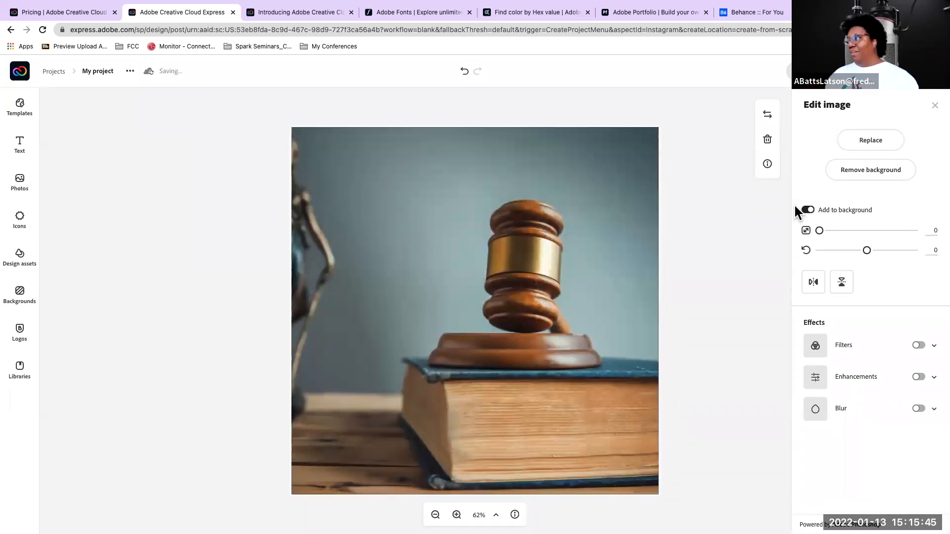
{"action": "left_click_drag", "start_coordinate": [460, 337], "coordinate": [584, 336]}
{"action": "left_click_drag", "start_coordinate": [451, 332], "coordinate": [428, 363]}
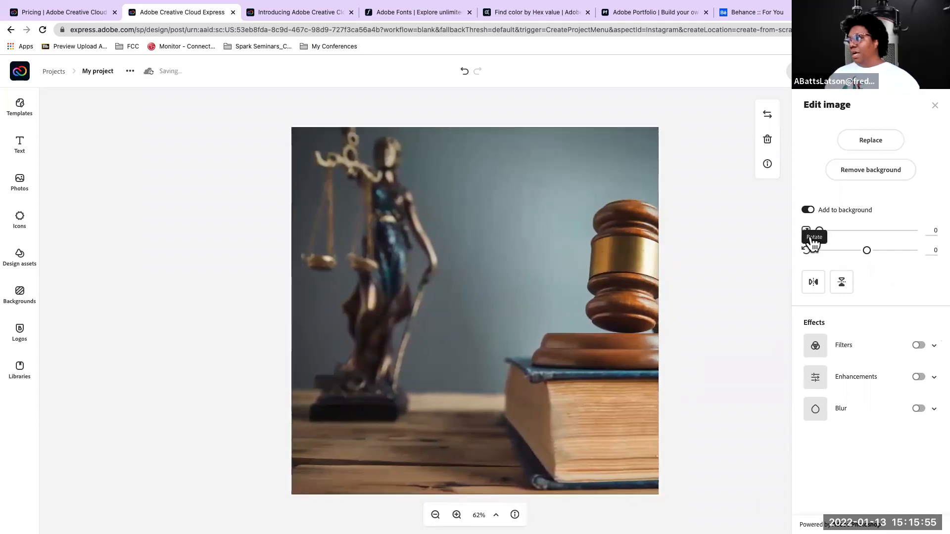
Take the photo off the background, align and enlarge it by hand to fill the page, and return it to the background
{"action": "left_click", "coordinate": [807, 211]}
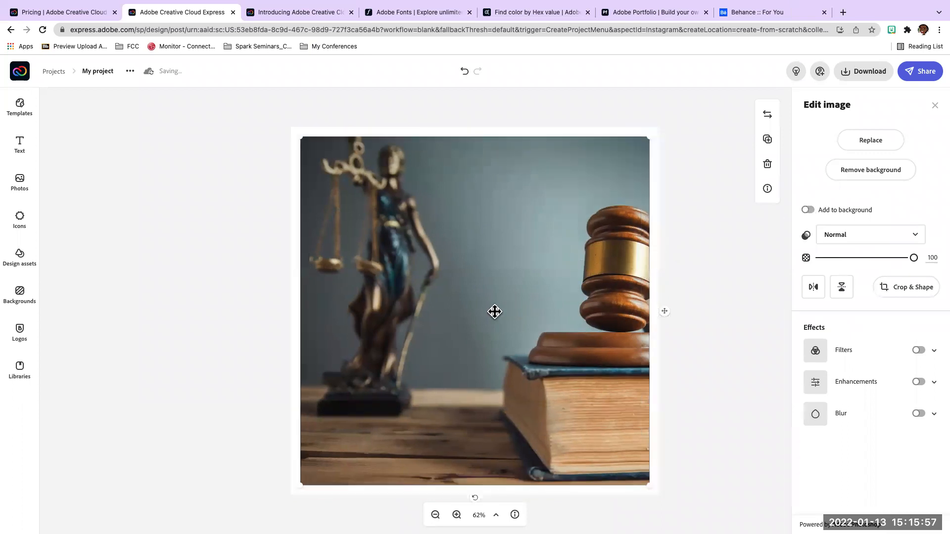
{"action": "mouse_move", "coordinate": [495, 317]}
{"action": "left_mouse_down"}
{"action": "mouse_move", "coordinate": [450, 284]}
{"action": "mouse_move", "coordinate": [492, 314]}
{"action": "mouse_move", "coordinate": [468, 310]}
{"action": "mouse_move", "coordinate": [490, 318]}
{"action": "mouse_move", "coordinate": [487, 309]}
{"action": "left_mouse_up"}
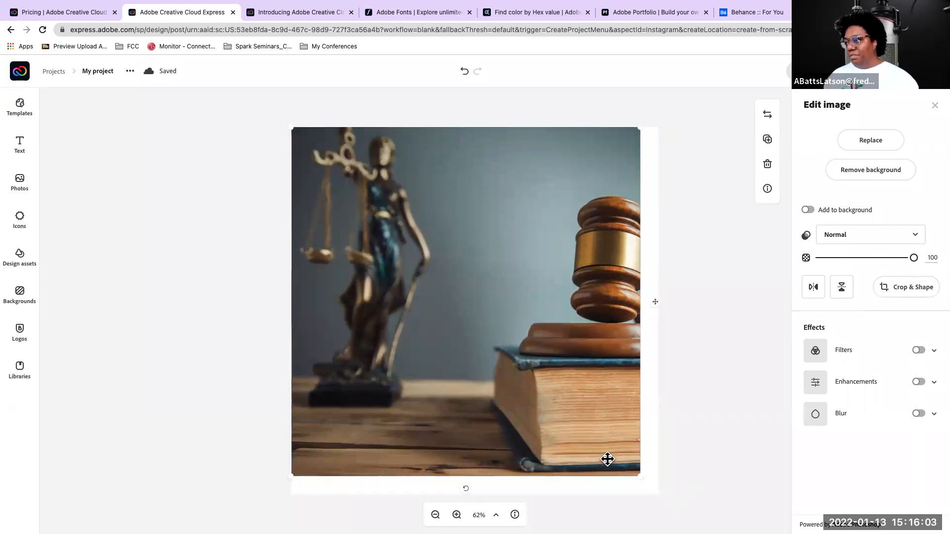
{"action": "left_click_drag", "start_coordinate": [641, 476], "coordinate": [683, 475]}
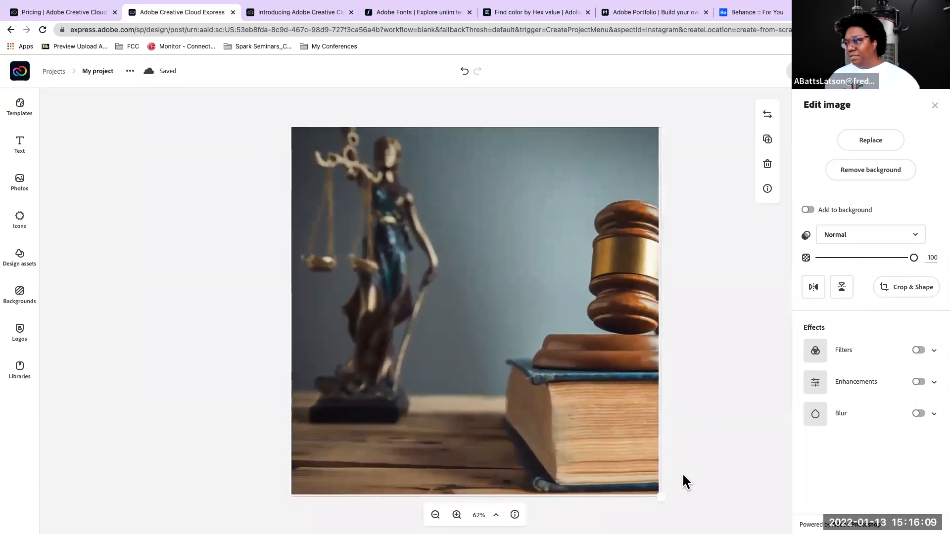
{"action": "left_click", "coordinate": [811, 210]}
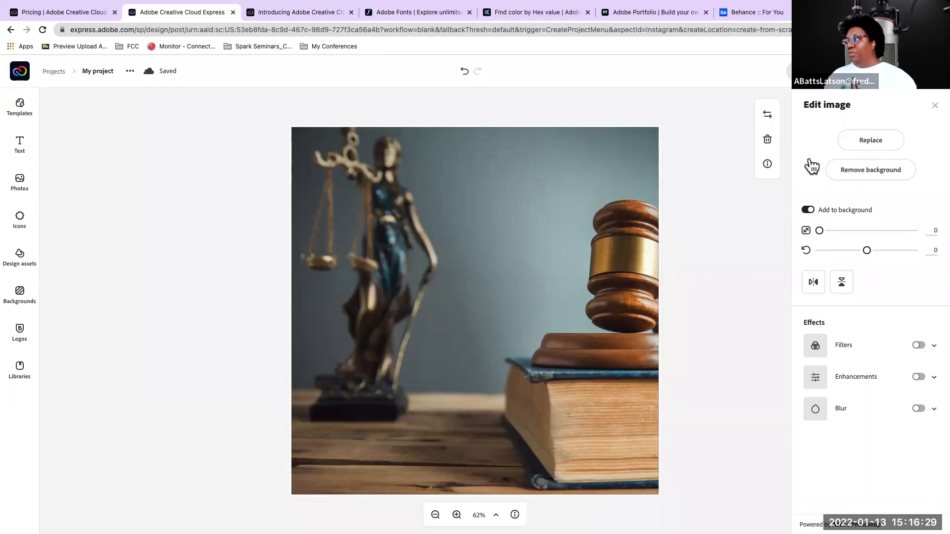
Try removing the photo's background, including the premium Restore brush and the full image view, and cancel the cutout
{"action": "left_click", "coordinate": [872, 170]}
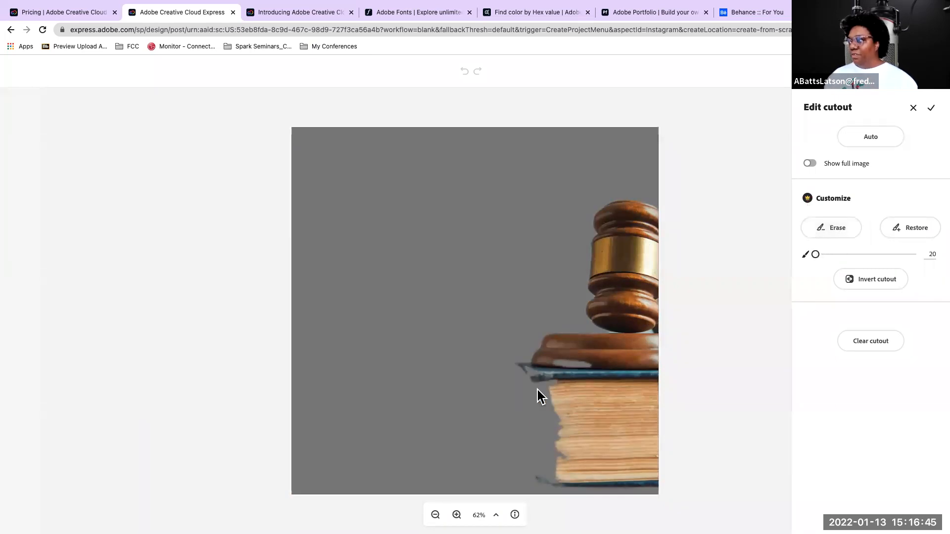
{"action": "left_click", "coordinate": [900, 225]}
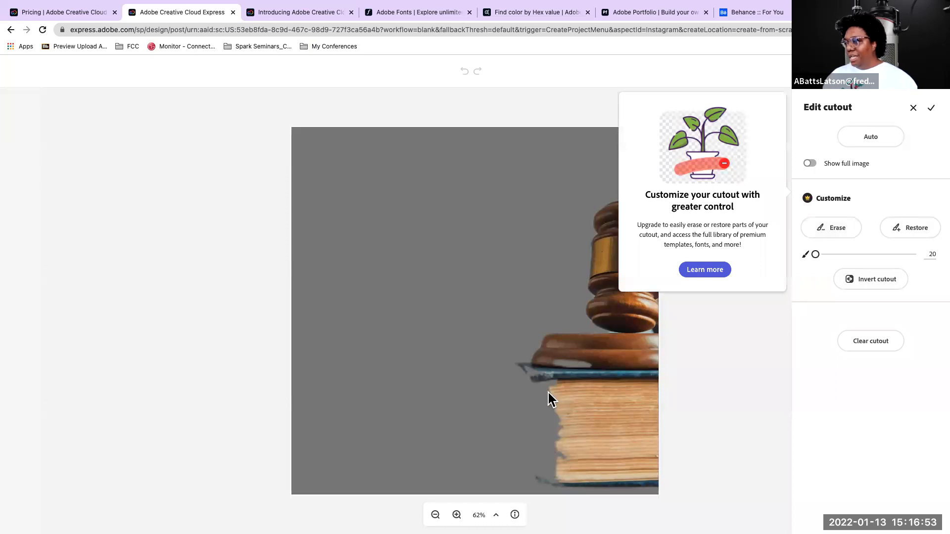
{"action": "left_click", "coordinate": [815, 282]}
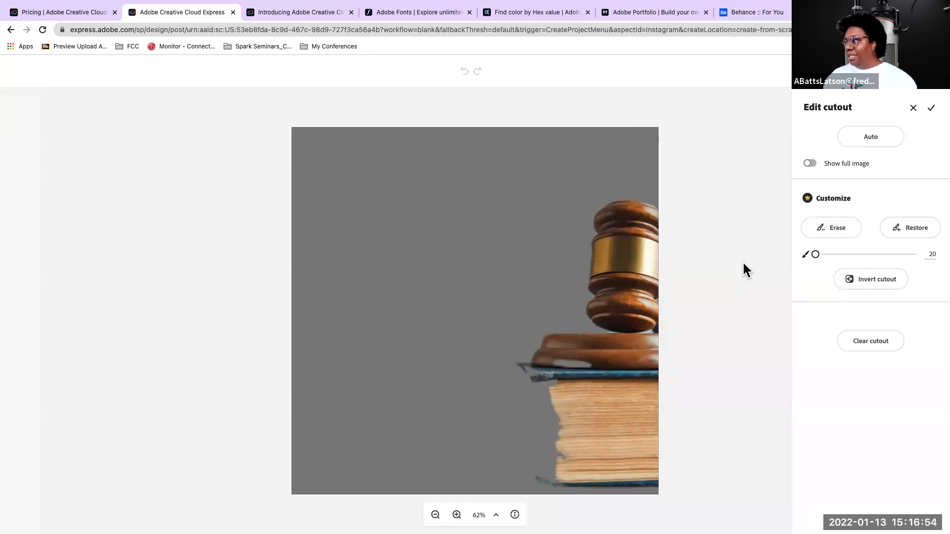
{"action": "left_click", "coordinate": [902, 228]}
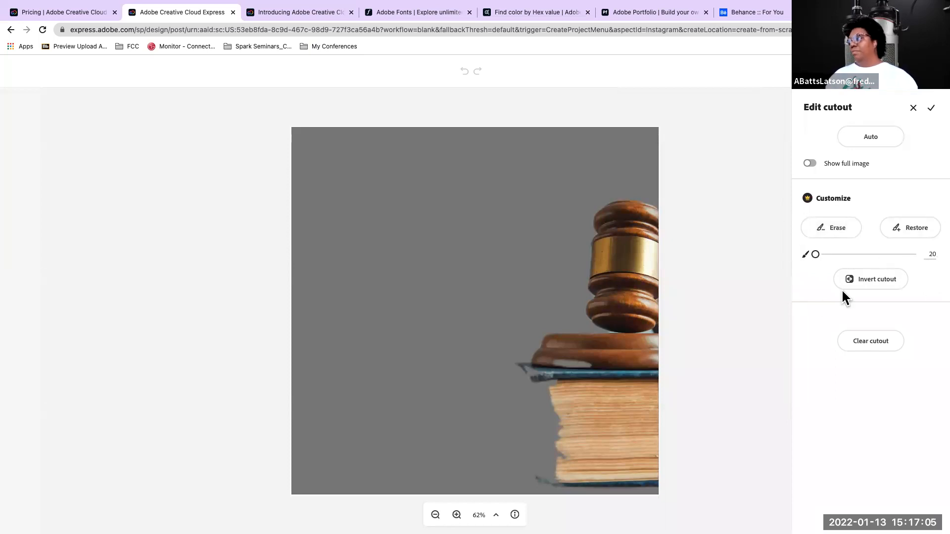
{"action": "left_click", "coordinate": [810, 164]}
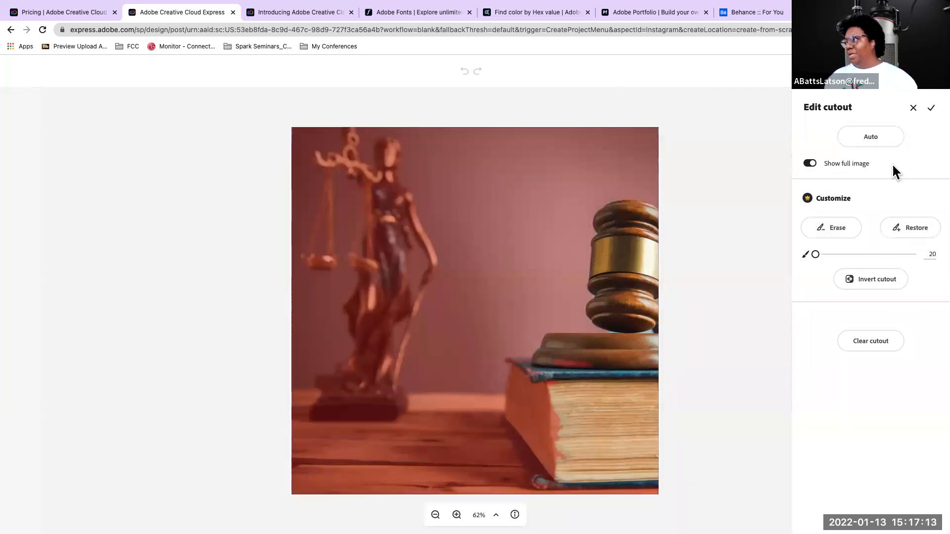
{"action": "left_click", "coordinate": [913, 109]}
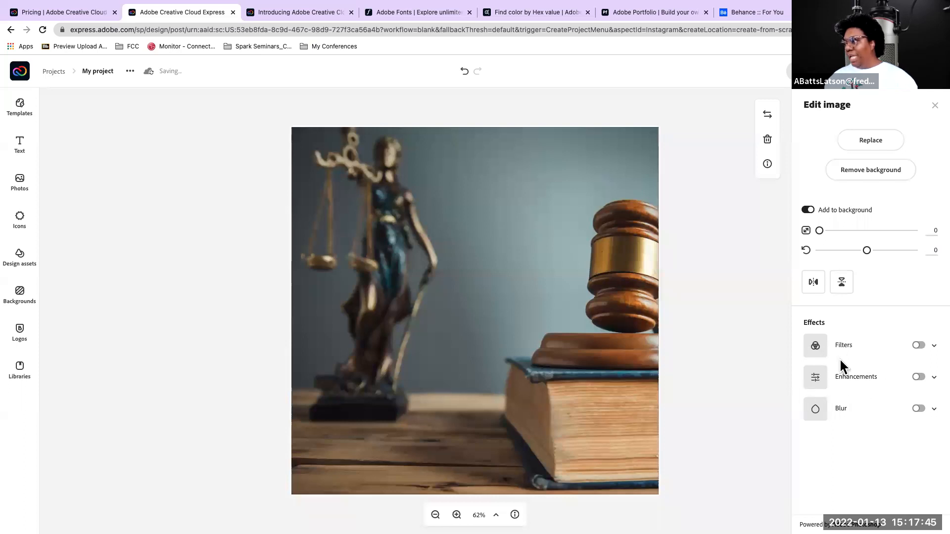
Turn on the Duotone filter for the background photo, try several color presets, and apply the purple and pale pink one
{"action": "left_click", "coordinate": [919, 345]}
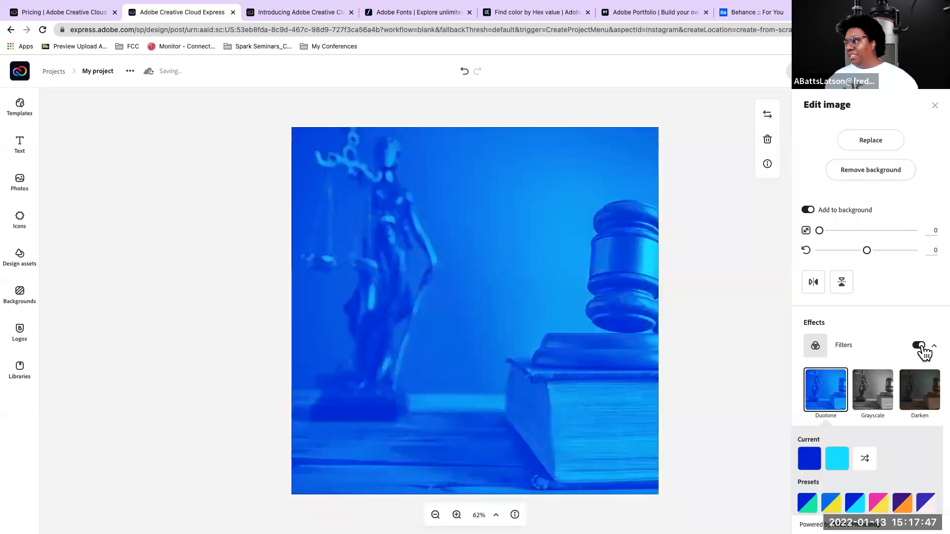
{"action": "scroll", "coordinate": [852, 287], "scroll_direction": "down", "scroll_amount": 1}
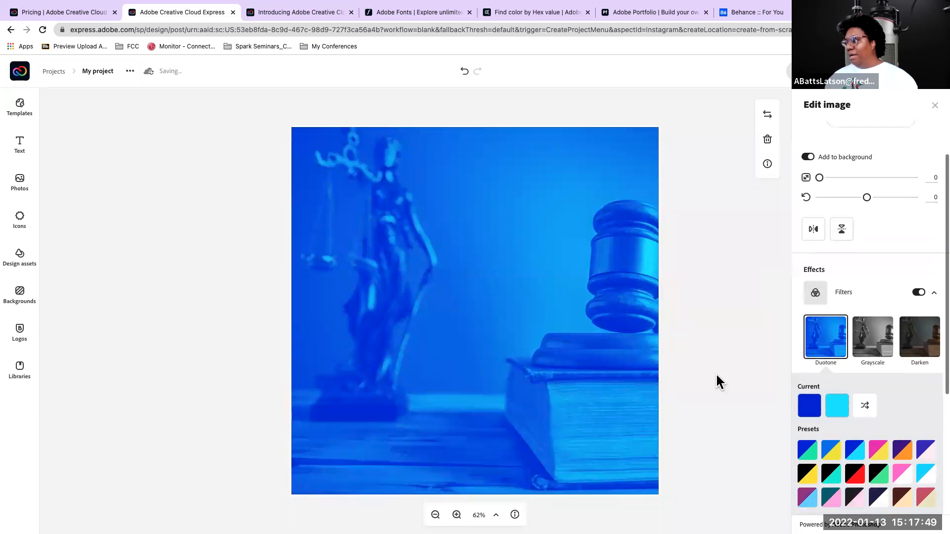
{"action": "scroll", "coordinate": [818, 394], "scroll_direction": "down", "scroll_amount": 2}
{"action": "scroll", "coordinate": [846, 362], "scroll_direction": "up", "scroll_amount": 1}
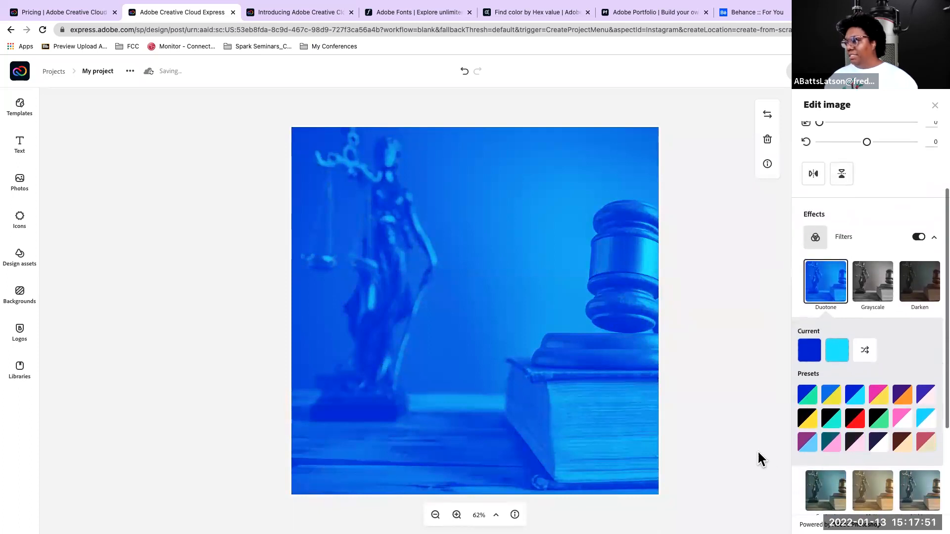
{"action": "left_click", "coordinate": [925, 442]}
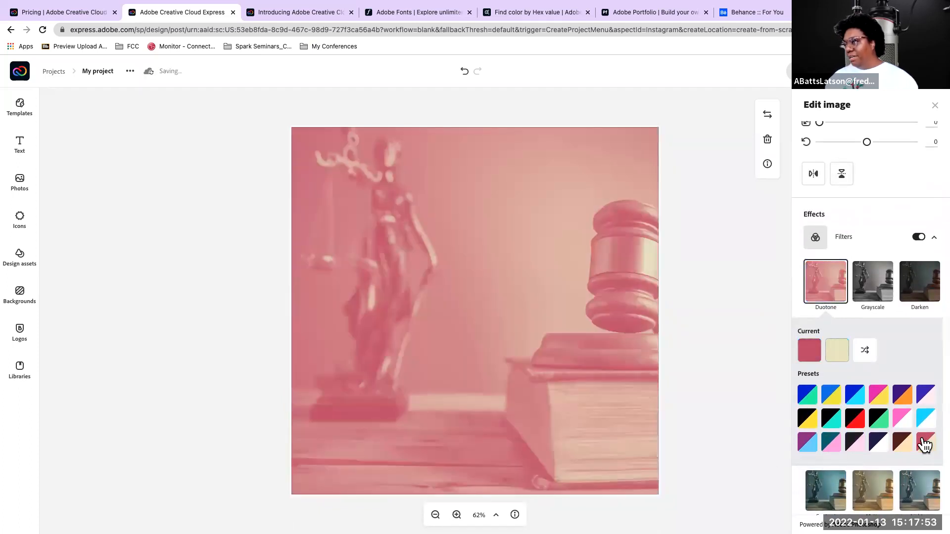
{"action": "left_click", "coordinate": [805, 444]}
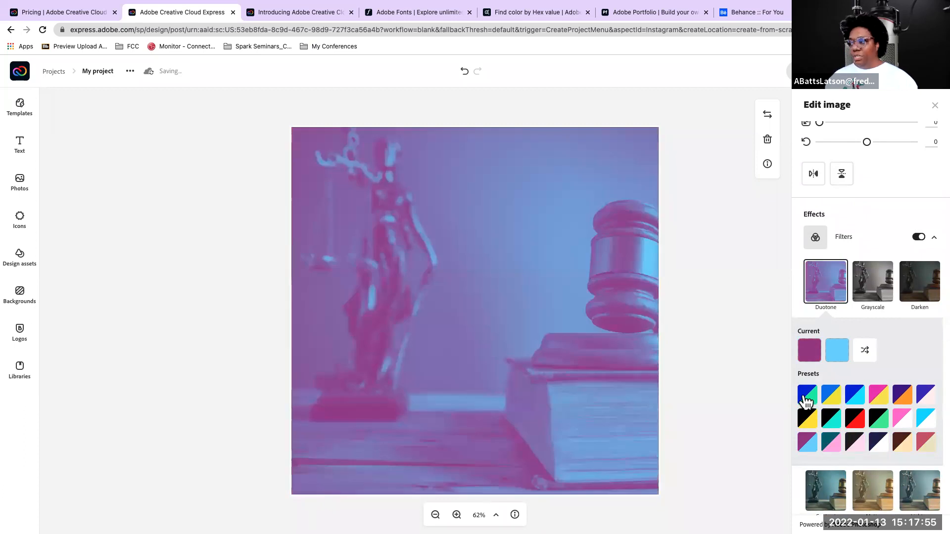
{"action": "left_click", "coordinate": [880, 395]}
{"action": "left_click", "coordinate": [810, 396]}
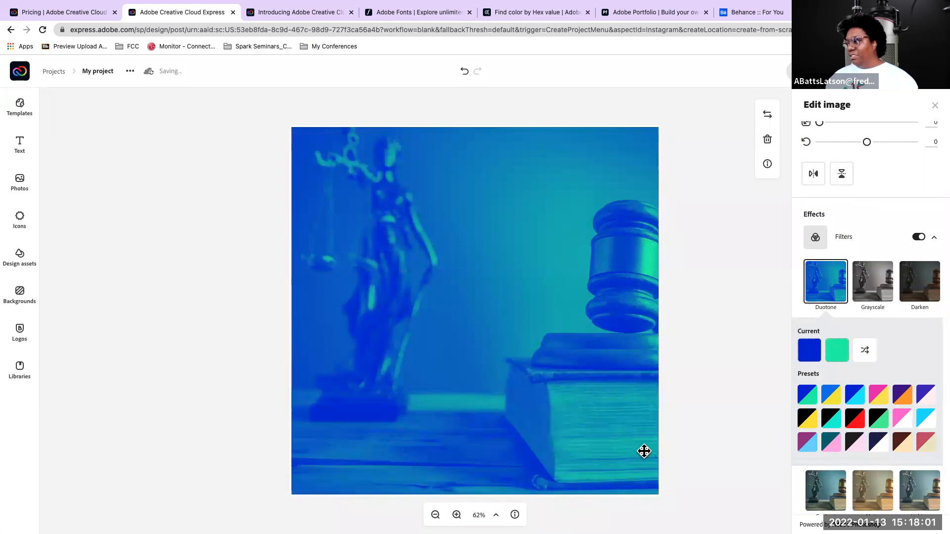
{"action": "left_click", "coordinate": [926, 420]}
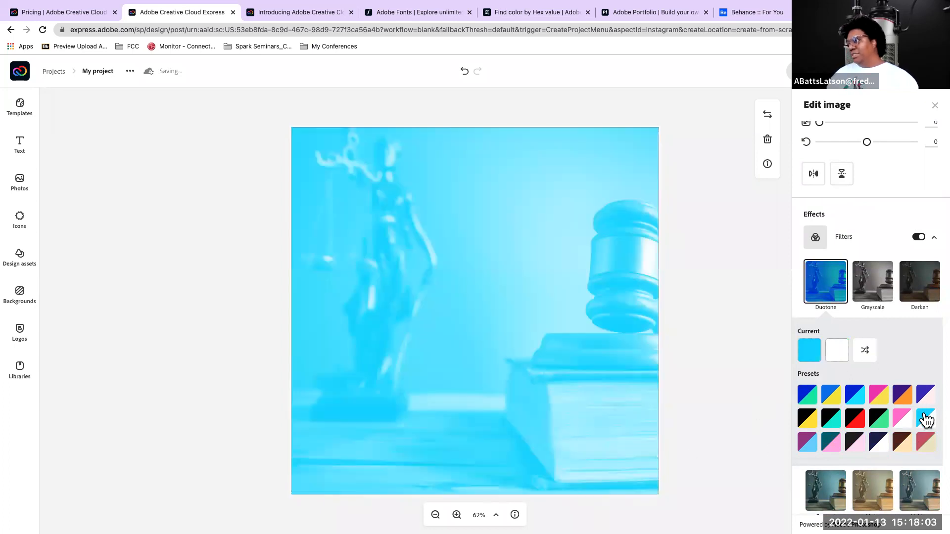
{"action": "left_click", "coordinate": [925, 394]}
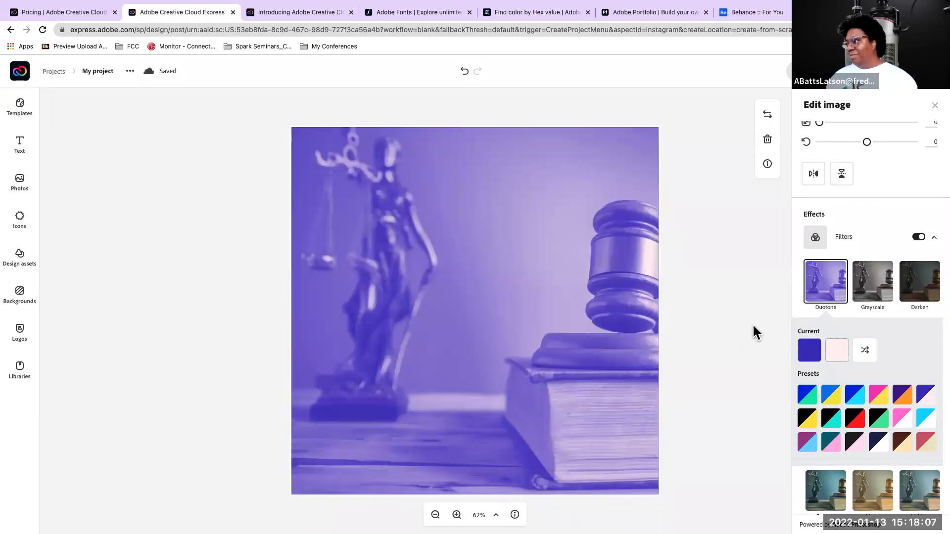
{"action": "scroll", "coordinate": [827, 356], "scroll_direction": "down", "scroll_amount": 3}
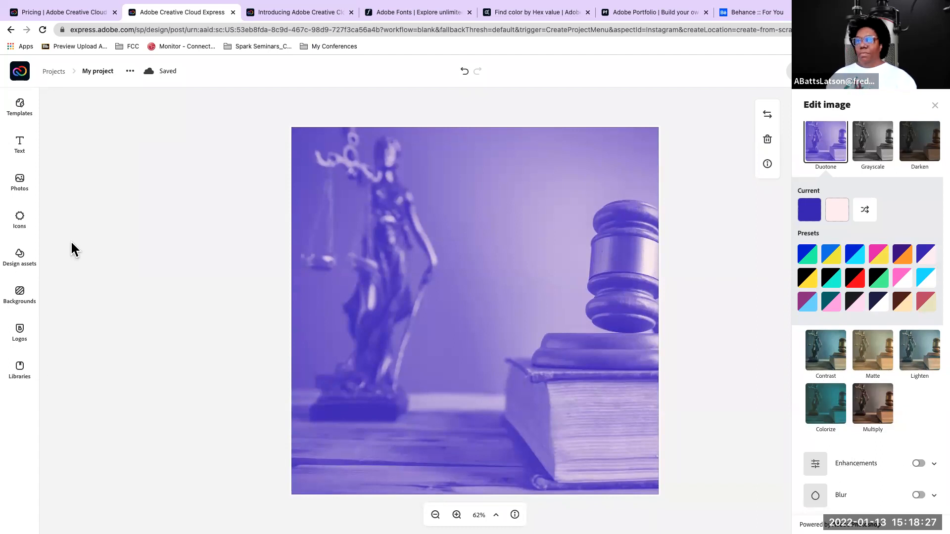
Place the criminal justice stock photo of the man in an orange jumpsuit on the page and enlarge it to cover most of the background
{"action": "left_click", "coordinate": [23, 184]}
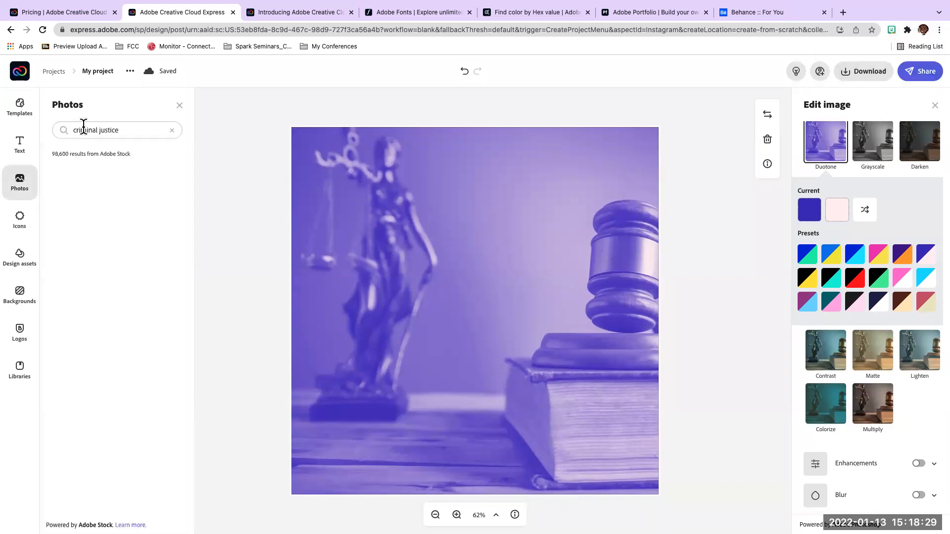
{"action": "scroll", "coordinate": [79, 307], "scroll_direction": "down", "scroll_amount": 5}
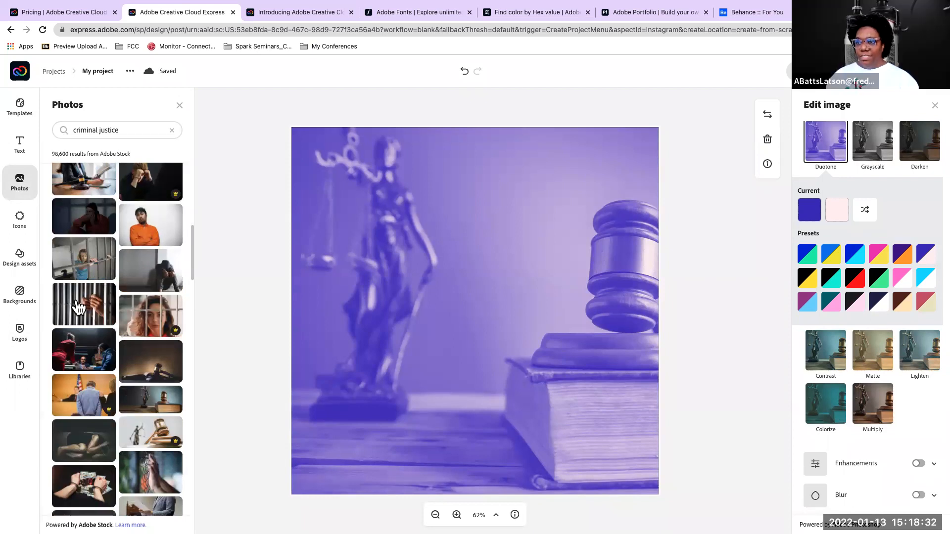
{"action": "left_click", "coordinate": [147, 228]}
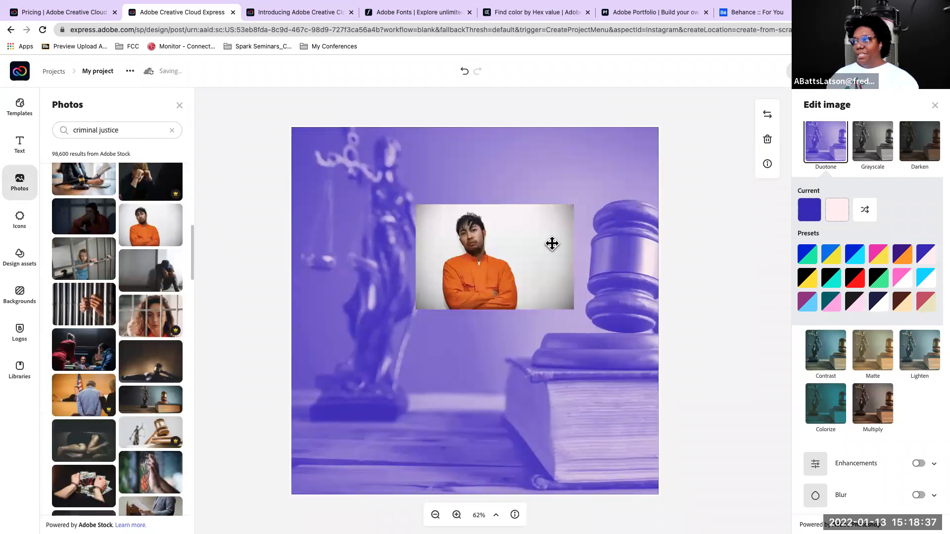
{"action": "left_click", "coordinate": [452, 239]}
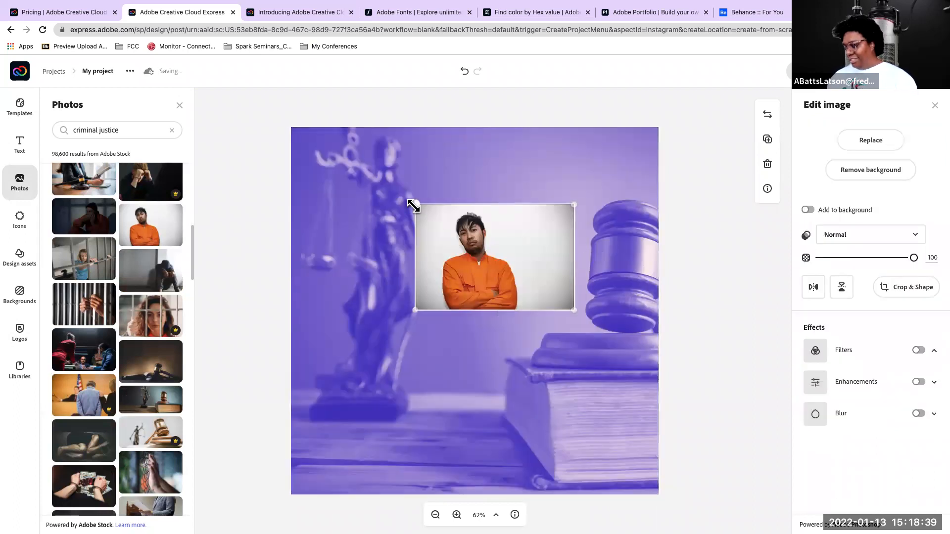
{"action": "left_click_drag", "start_coordinate": [409, 201], "coordinate": [242, 143]}
{"action": "left_click_drag", "start_coordinate": [572, 310], "coordinate": [712, 514]}
{"action": "left_click_drag", "start_coordinate": [538, 376], "coordinate": [537, 402]}
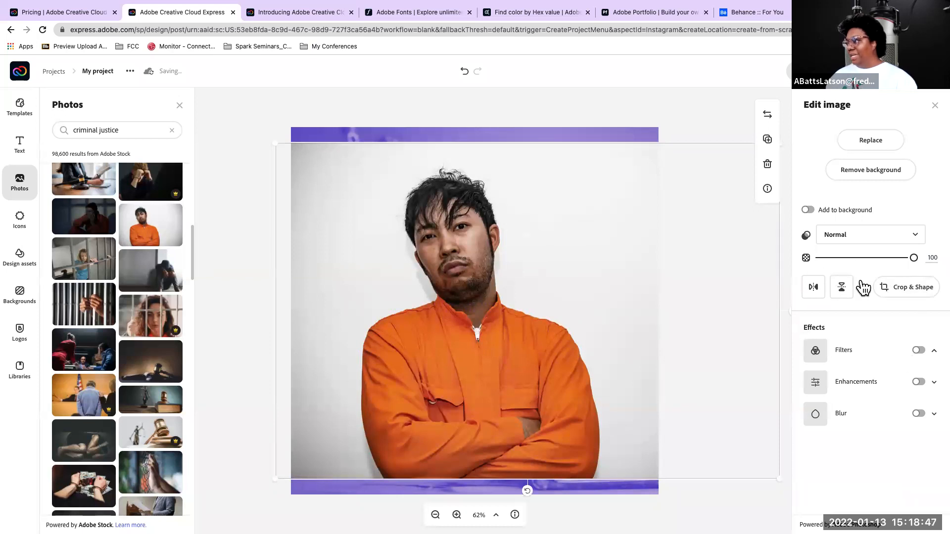
{"action": "left_click", "coordinate": [664, 112]}
{"action": "left_click", "coordinate": [634, 178]}
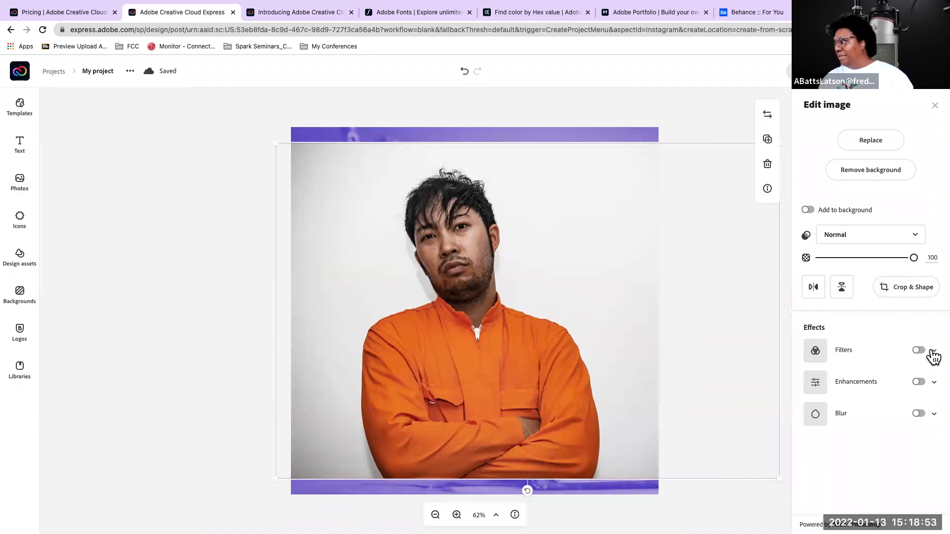
Try the Duotone, Multiply and Darken filters on the photo of the man in the orange jumpsuit
{"action": "left_click", "coordinate": [934, 353]}
{"action": "left_click", "coordinate": [827, 393]}
{"action": "scroll", "coordinate": [846, 364], "scroll_direction": "down", "scroll_amount": 2}
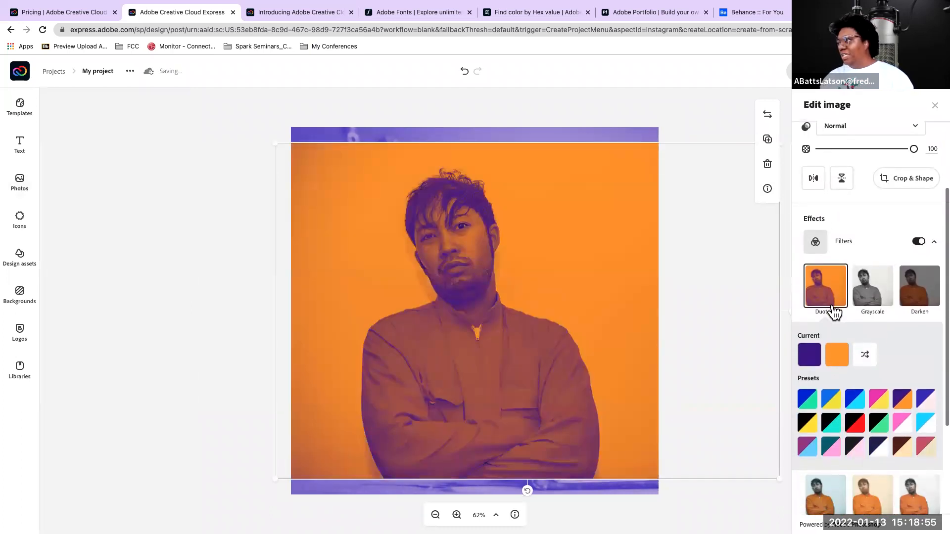
{"action": "scroll", "coordinate": [839, 352], "scroll_direction": "down", "scroll_amount": 3}
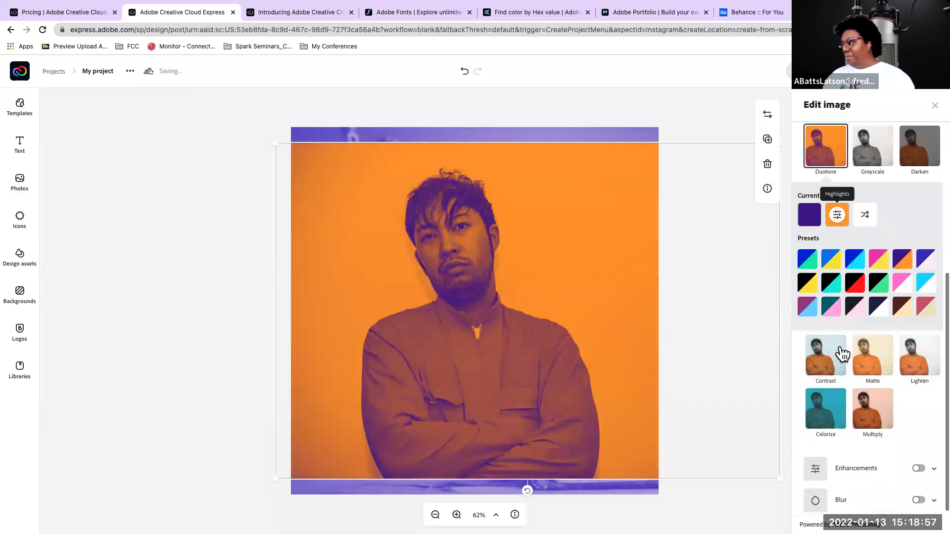
{"action": "left_click", "coordinate": [878, 405]}
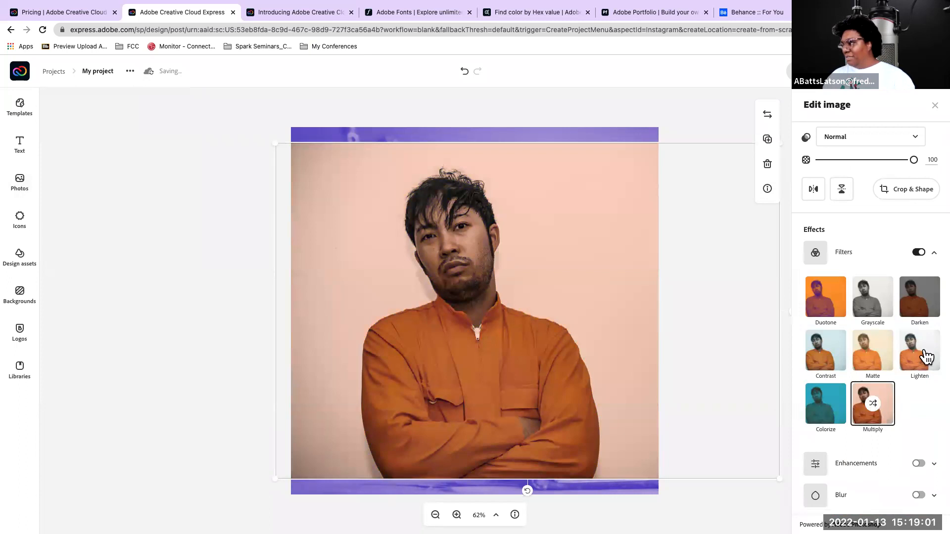
{"action": "left_click", "coordinate": [924, 297]}
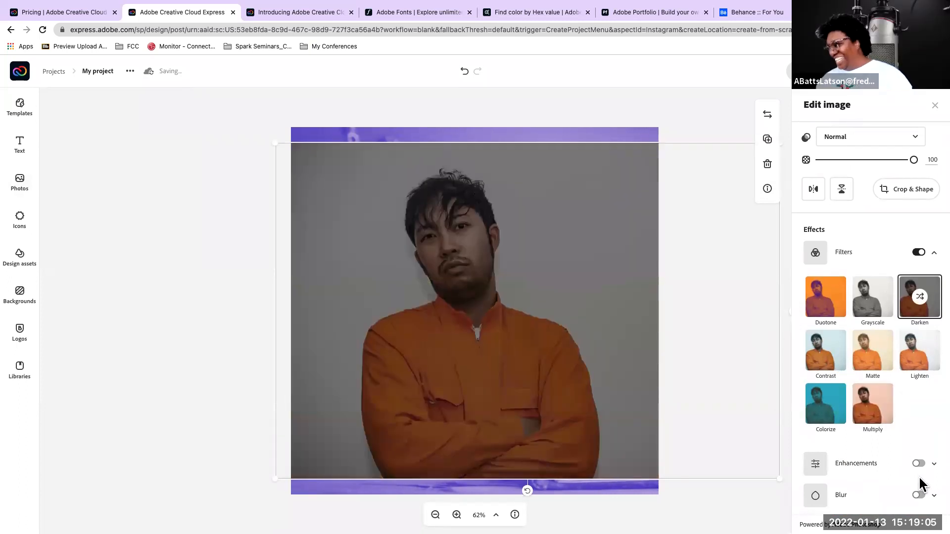
Turn on the Enhancements and Blur effects for the photo of the man in the orange jumpsuit
{"action": "left_click", "coordinate": [931, 466]}
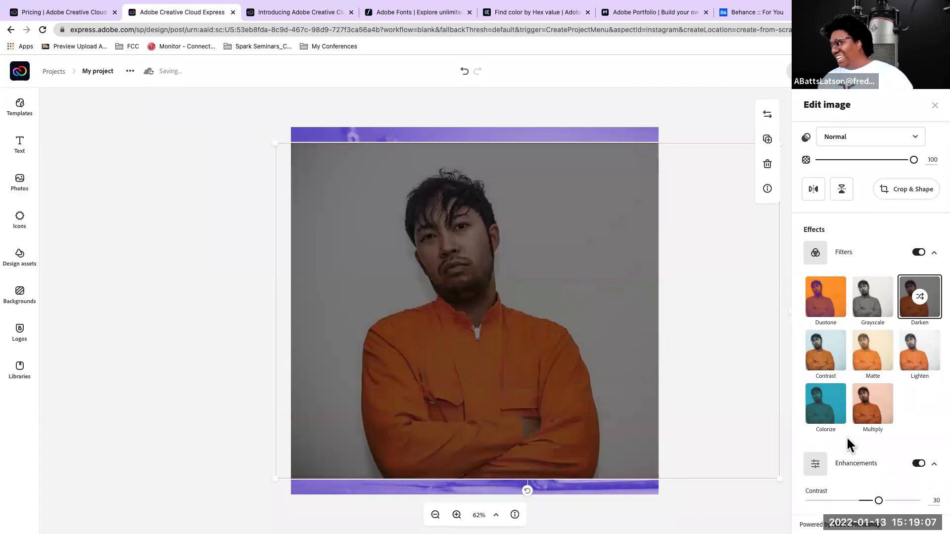
{"action": "scroll", "coordinate": [847, 441], "scroll_direction": "down", "scroll_amount": 5}
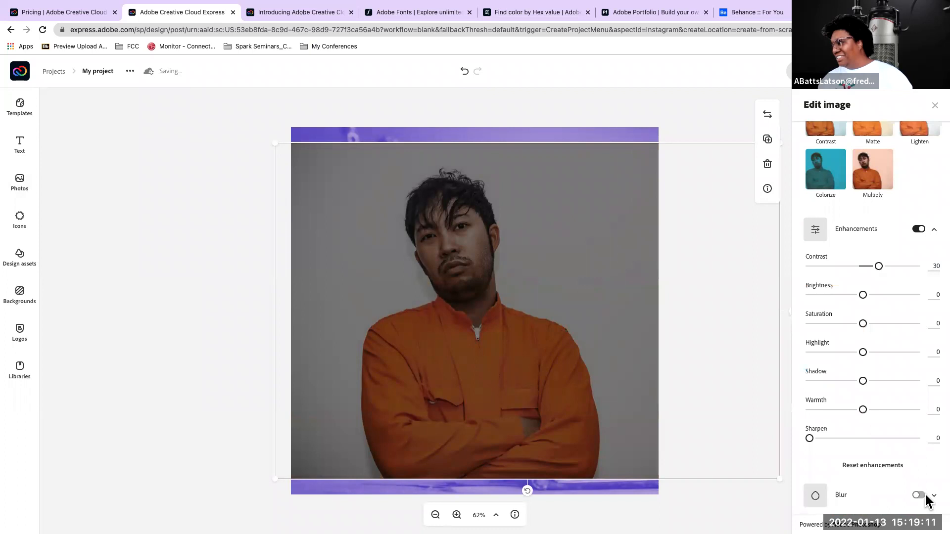
{"action": "left_click", "coordinate": [918, 495]}
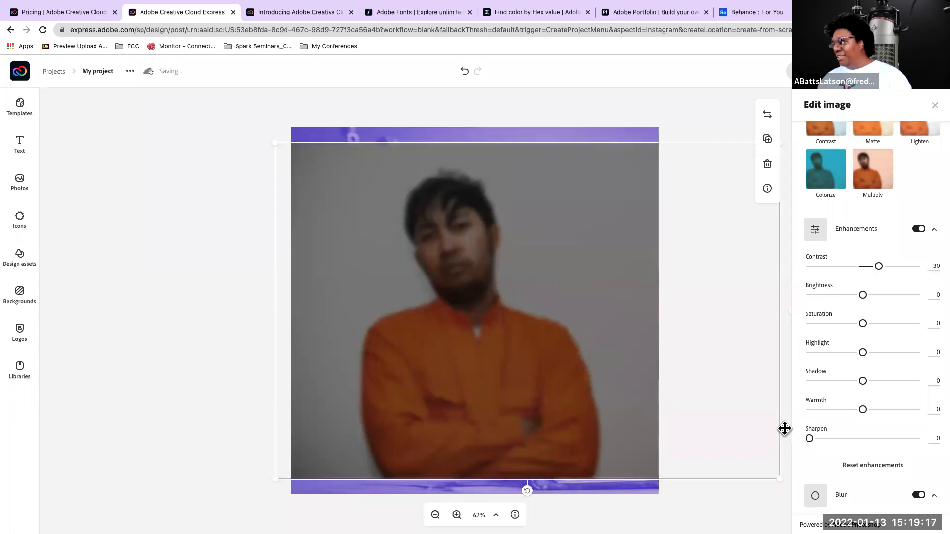
Delete the photo of the man in the orange jumpsuit and select the purple background photo
{"action": "scroll", "coordinate": [834, 334], "scroll_direction": "up", "scroll_amount": 3}
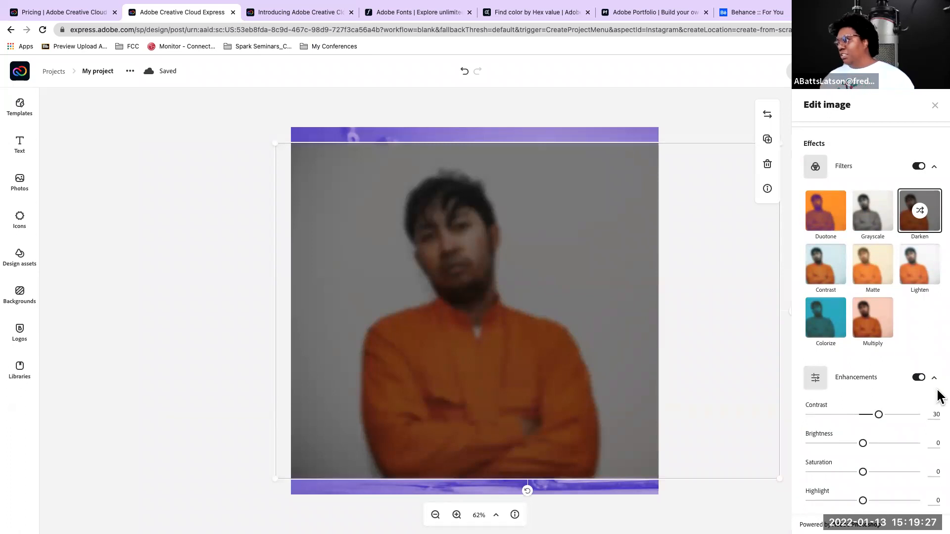
{"action": "scroll", "coordinate": [873, 408], "scroll_direction": "down", "scroll_amount": 2}
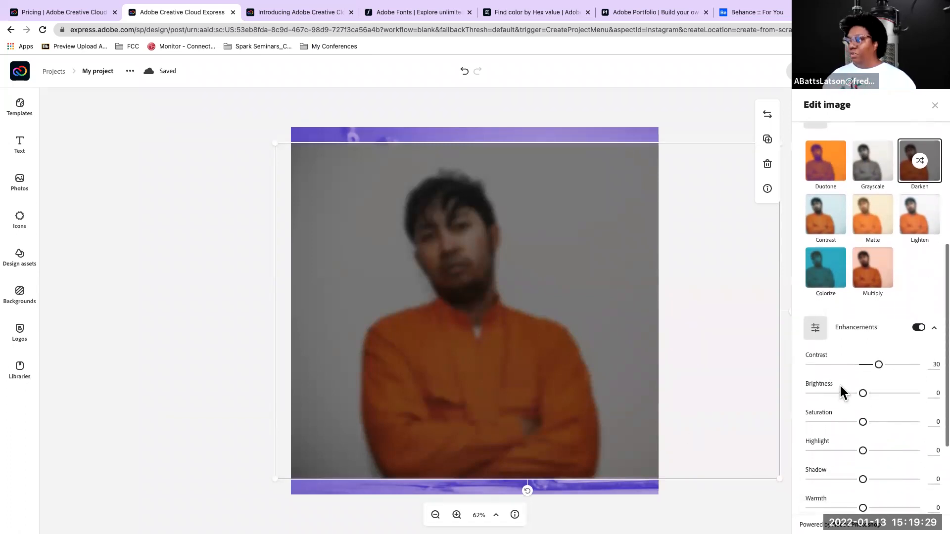
{"action": "scroll", "coordinate": [880, 334], "scroll_direction": "up", "scroll_amount": 5}
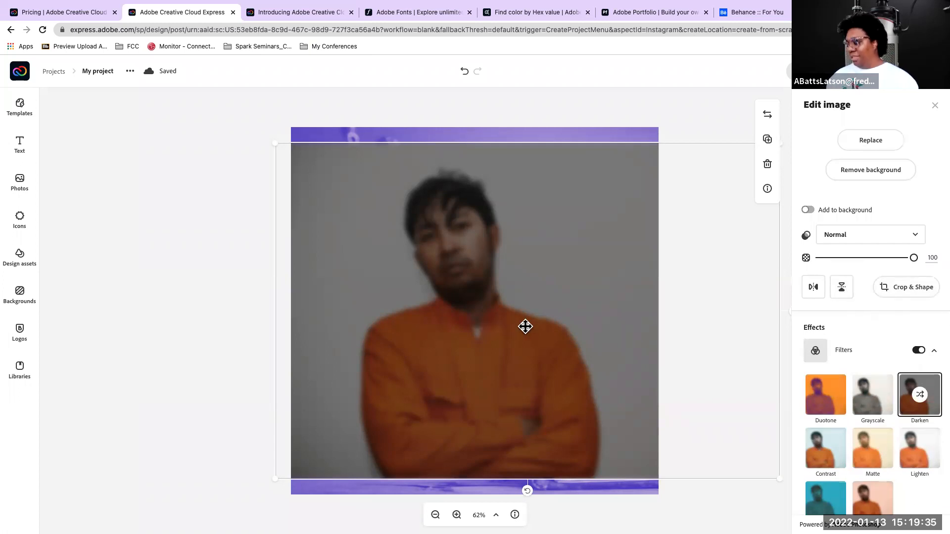
{"action": "key", "text": "Delete"}
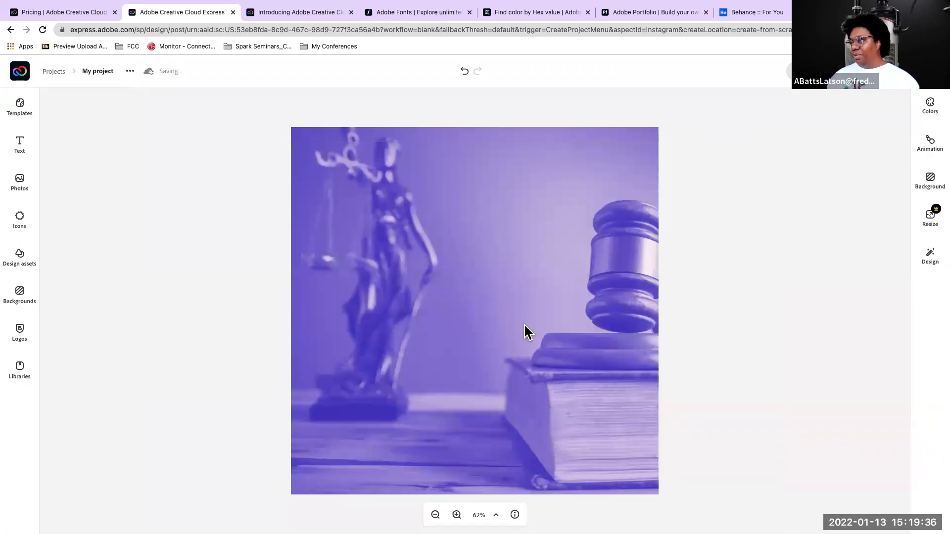
{"action": "left_click", "coordinate": [625, 196]}
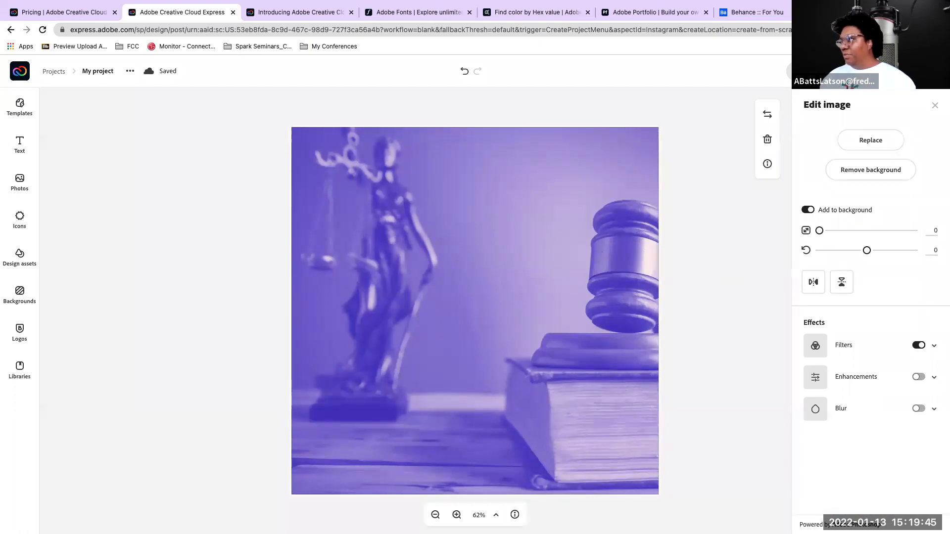
Browse the ready-made text design categories, from Social to Phrases, and open the full Social collection
{"action": "left_click", "coordinate": [20, 148]}
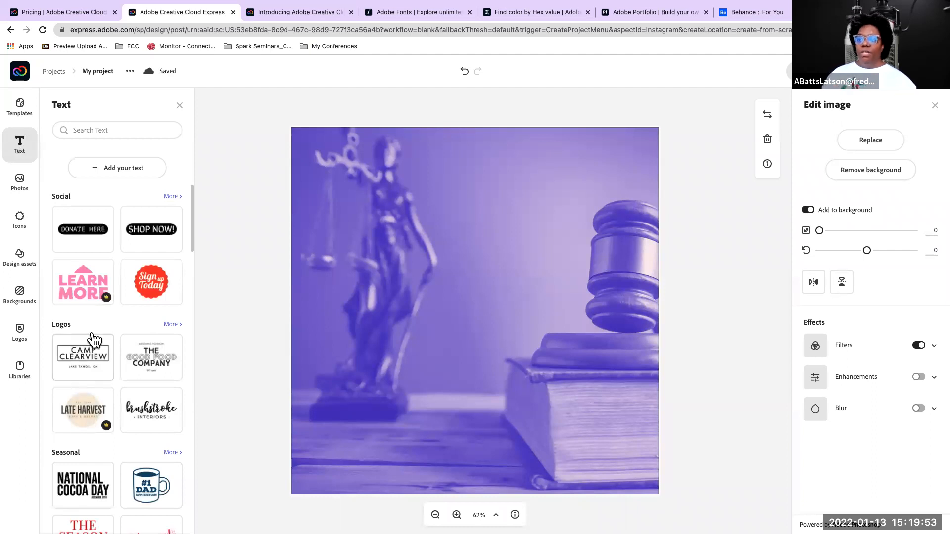
{"action": "scroll", "coordinate": [93, 328], "scroll_direction": "down", "scroll_amount": 3}
{"action": "scroll", "coordinate": [94, 331], "scroll_direction": "up", "scroll_amount": 4}
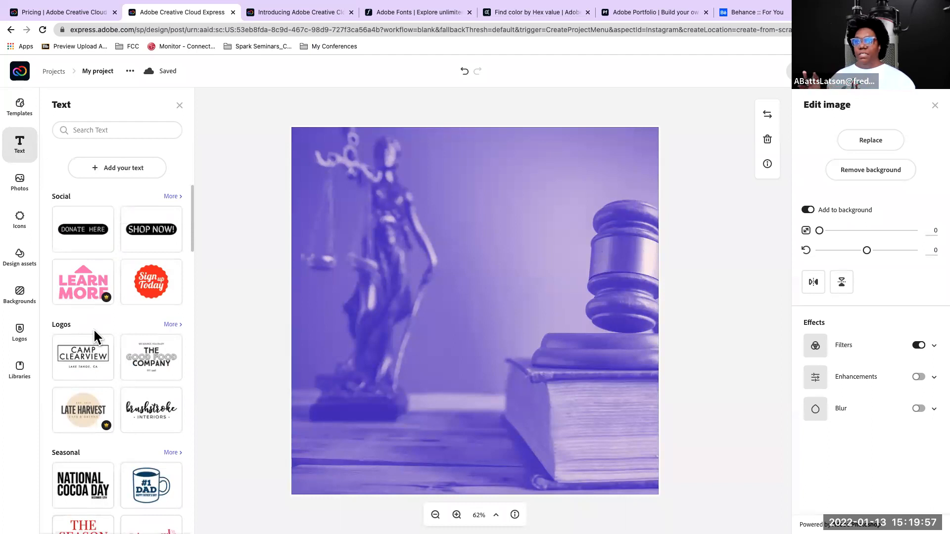
{"action": "scroll", "coordinate": [80, 304], "scroll_direction": "down", "scroll_amount": 3}
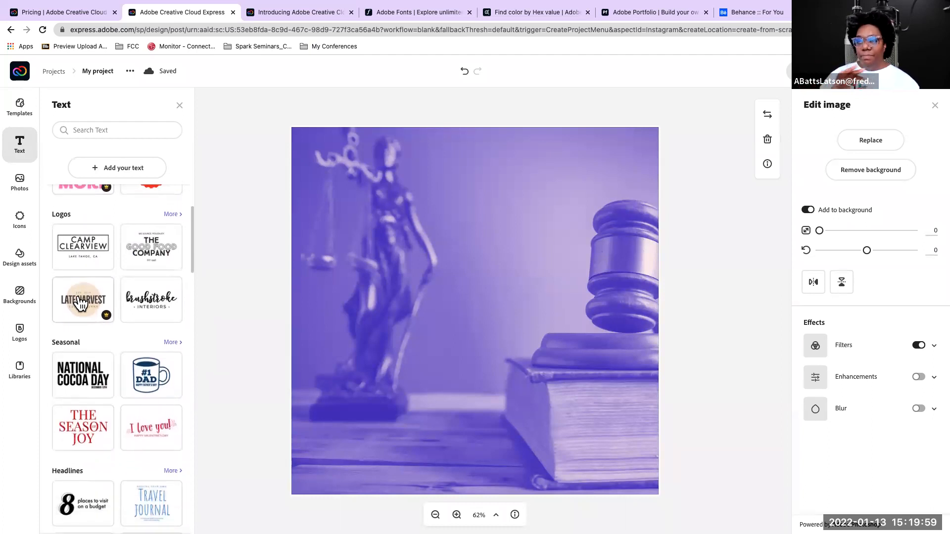
{"action": "scroll", "coordinate": [79, 301], "scroll_direction": "down", "scroll_amount": 1}
{"action": "scroll", "coordinate": [79, 299], "scroll_direction": "up", "scroll_amount": 1}
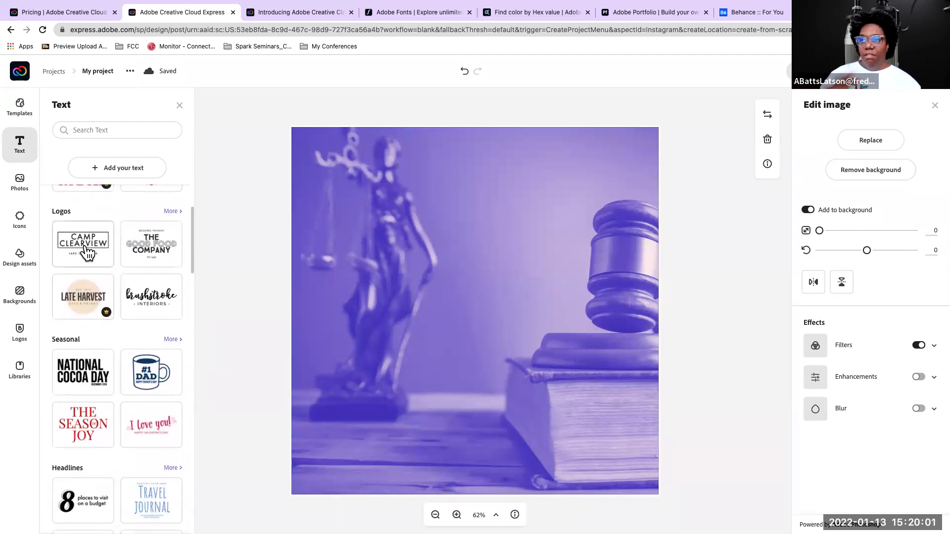
{"action": "scroll", "coordinate": [88, 253], "scroll_direction": "down", "scroll_amount": 1}
{"action": "scroll", "coordinate": [89, 253], "scroll_direction": "down", "scroll_amount": 4}
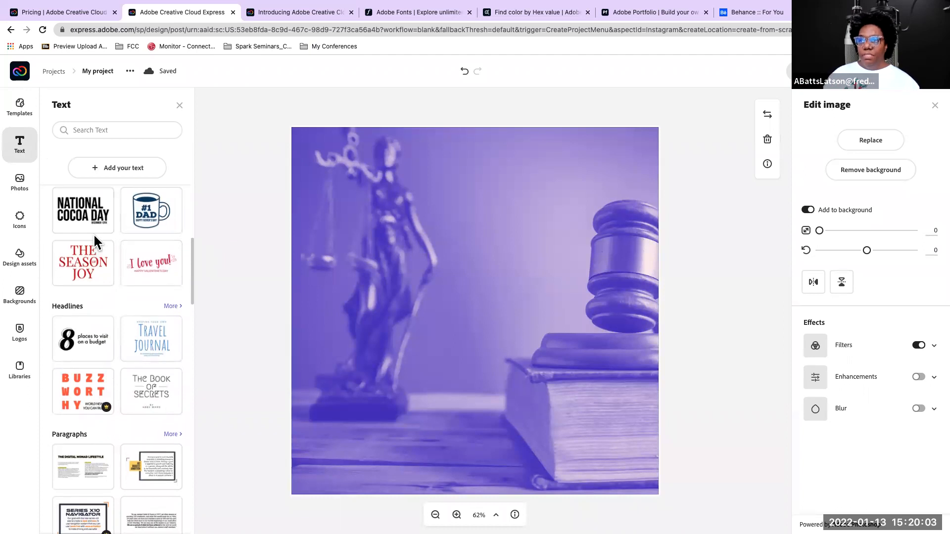
{"action": "scroll", "coordinate": [94, 237], "scroll_direction": "down", "scroll_amount": 3}
{"action": "scroll", "coordinate": [94, 237], "scroll_direction": "down", "scroll_amount": 2}
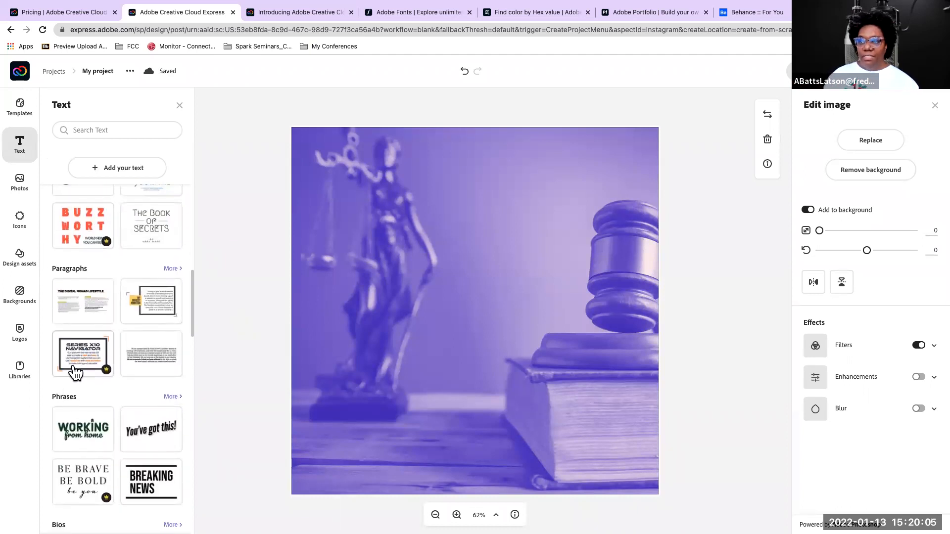
{"action": "scroll", "coordinate": [75, 372], "scroll_direction": "up", "scroll_amount": 14}
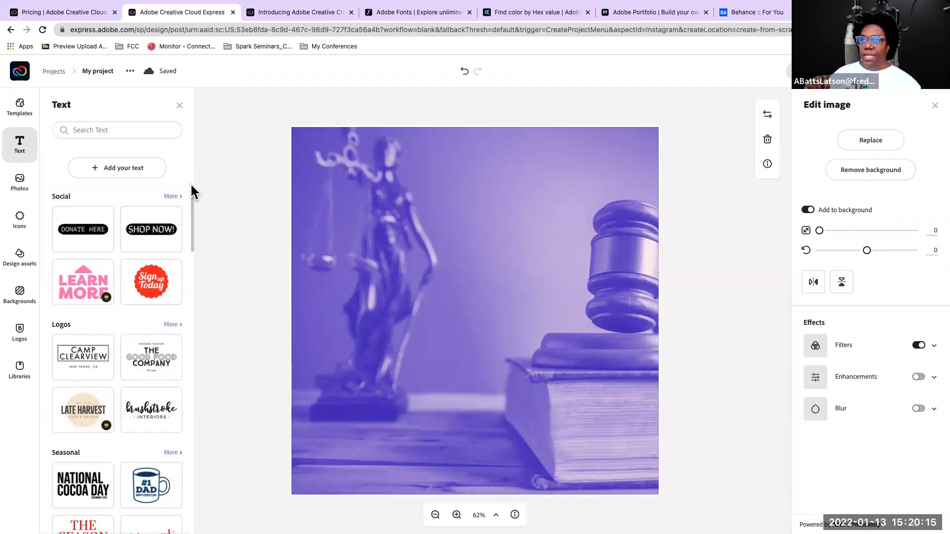
{"action": "left_click", "coordinate": [173, 197]}
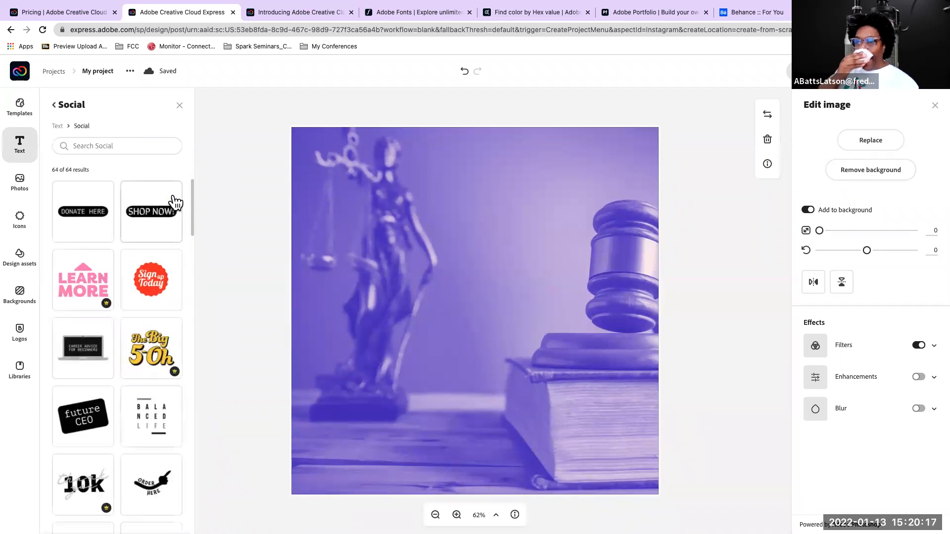
Examine the ready-made text designs in the Social collection, from the call-to-action labels to the sticker-style designs
{"action": "scroll", "coordinate": [87, 276], "scroll_direction": "down", "scroll_amount": 5}
{"action": "scroll", "coordinate": [87, 276], "scroll_direction": "down", "scroll_amount": 9}
{"action": "scroll", "coordinate": [87, 275], "scroll_direction": "down", "scroll_amount": 4}
{"action": "scroll", "coordinate": [87, 275], "scroll_direction": "down", "scroll_amount": 11}
{"action": "scroll", "coordinate": [87, 276], "scroll_direction": "down", "scroll_amount": 5}
{"action": "scroll", "coordinate": [87, 275], "scroll_direction": "down", "scroll_amount": 4}
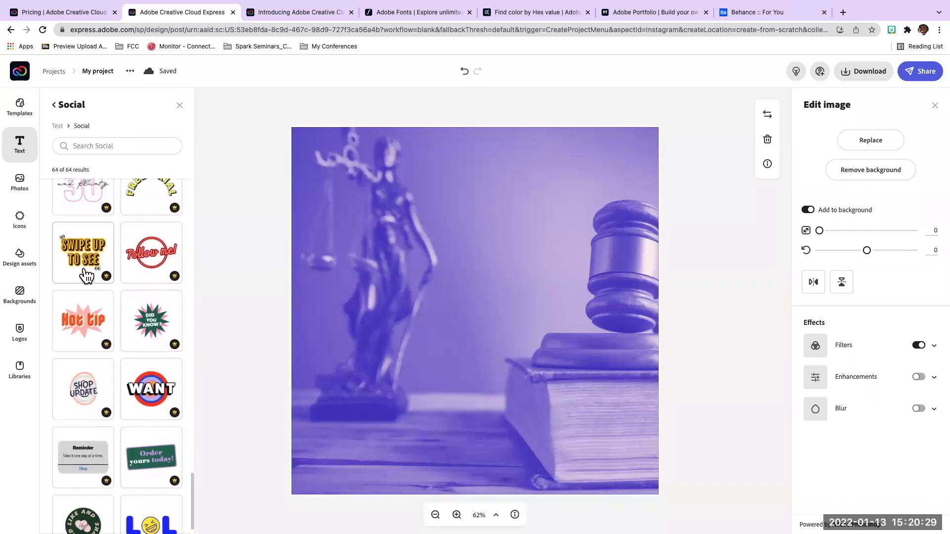
{"action": "scroll", "coordinate": [87, 275], "scroll_direction": "down", "scroll_amount": 1}
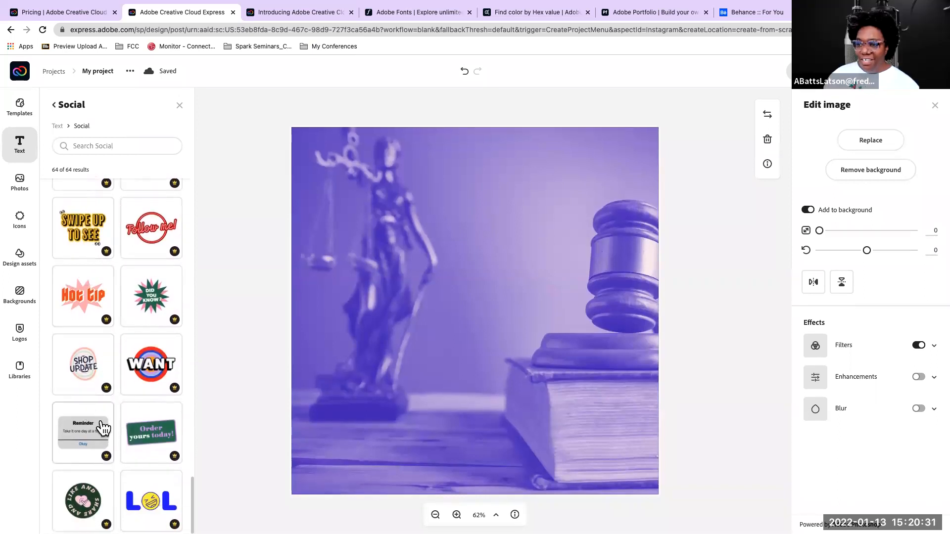
{"action": "scroll", "coordinate": [79, 396], "scroll_direction": "up", "scroll_amount": 4}
{"action": "scroll", "coordinate": [83, 312], "scroll_direction": "up", "scroll_amount": 2}
{"action": "scroll", "coordinate": [76, 376], "scroll_direction": "down", "scroll_amount": 1}
{"action": "scroll", "coordinate": [85, 337], "scroll_direction": "up", "scroll_amount": 1}
{"action": "scroll", "coordinate": [85, 338], "scroll_direction": "up", "scroll_amount": 6}
{"action": "scroll", "coordinate": [85, 338], "scroll_direction": "up", "scroll_amount": 7}
{"action": "scroll", "coordinate": [85, 338], "scroll_direction": "down", "scroll_amount": 8}
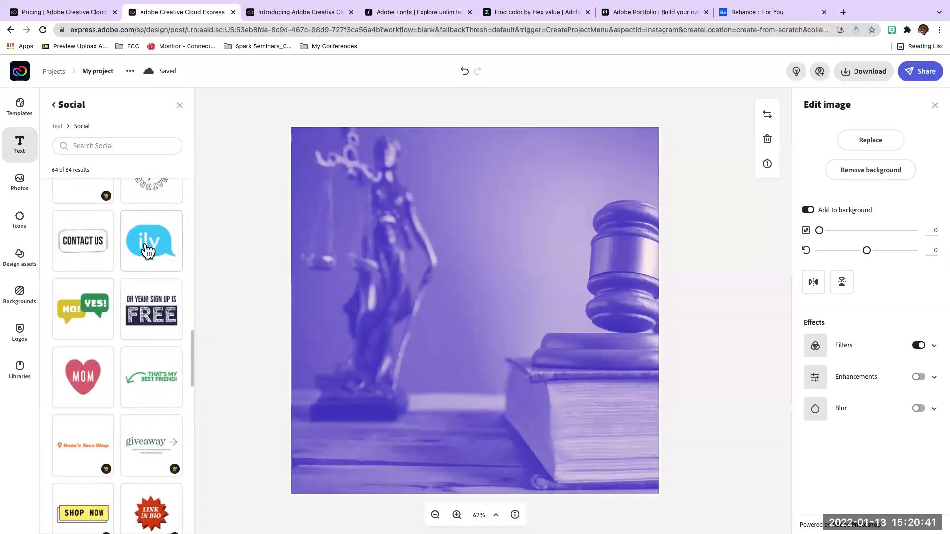
Add a single "Oh yeah! Sign up is Free" text design and place it above the gavel, undoing the duplicate copy
{"action": "double_click", "coordinate": [157, 312]}
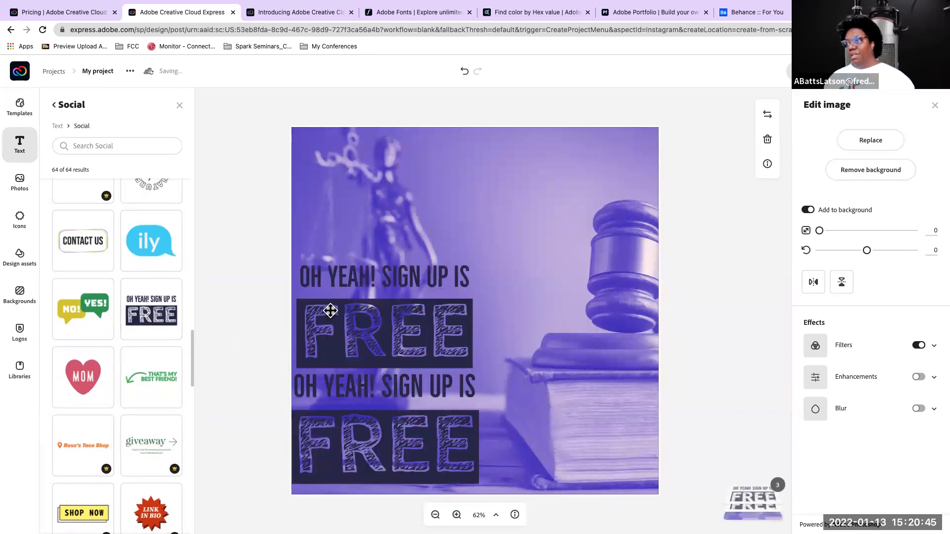
{"action": "key", "text": "super+z"}
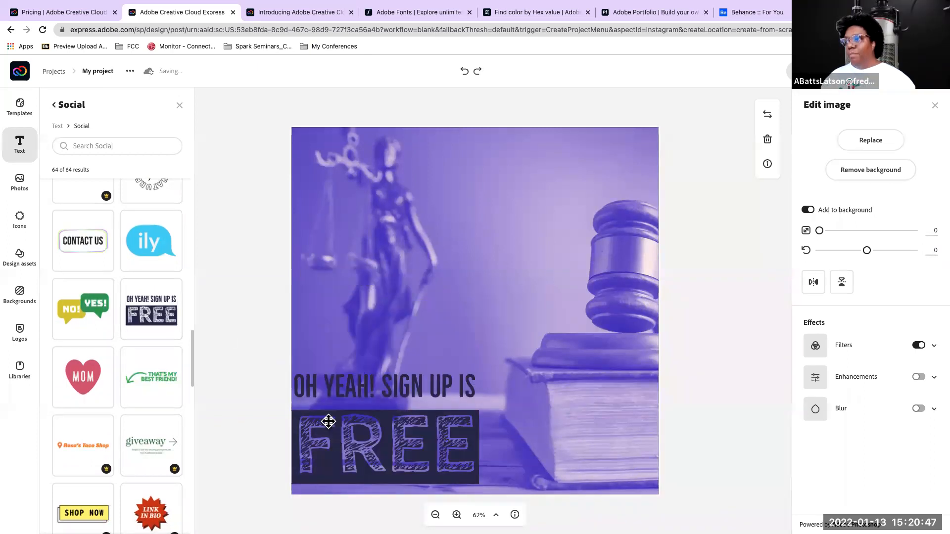
{"action": "left_click_drag", "start_coordinate": [372, 372], "coordinate": [471, 156]}
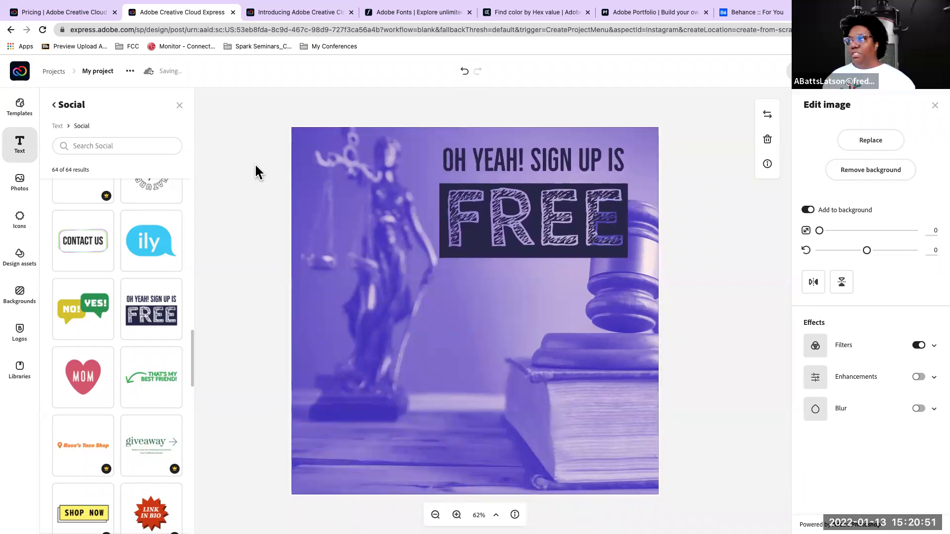
Delete the "Oh yeah! Sign up is Free" text design, undoing the accidental removal of the purple background photo
{"action": "key", "text": "Delete"}
{"action": "left_click", "coordinate": [489, 194]}
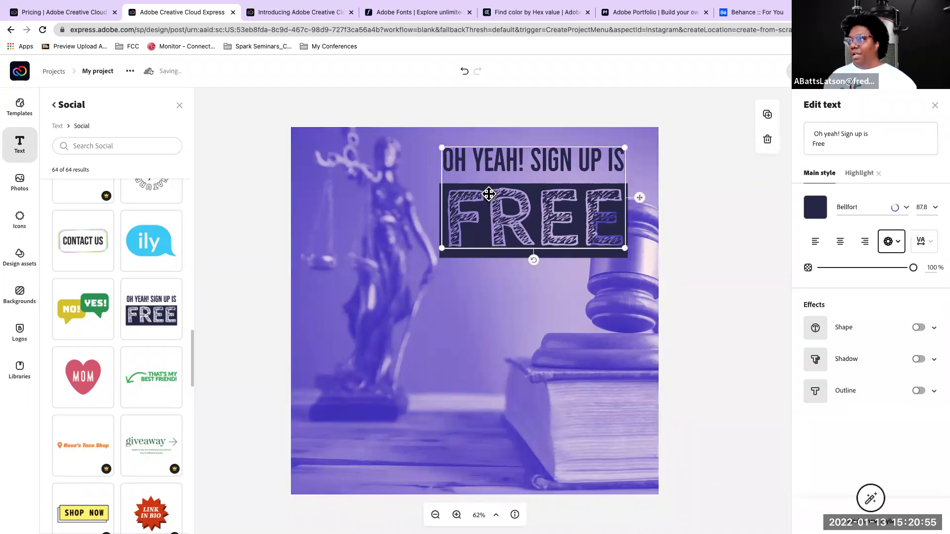
{"action": "key", "text": "Delete"}
{"action": "key", "text": "super+z"}
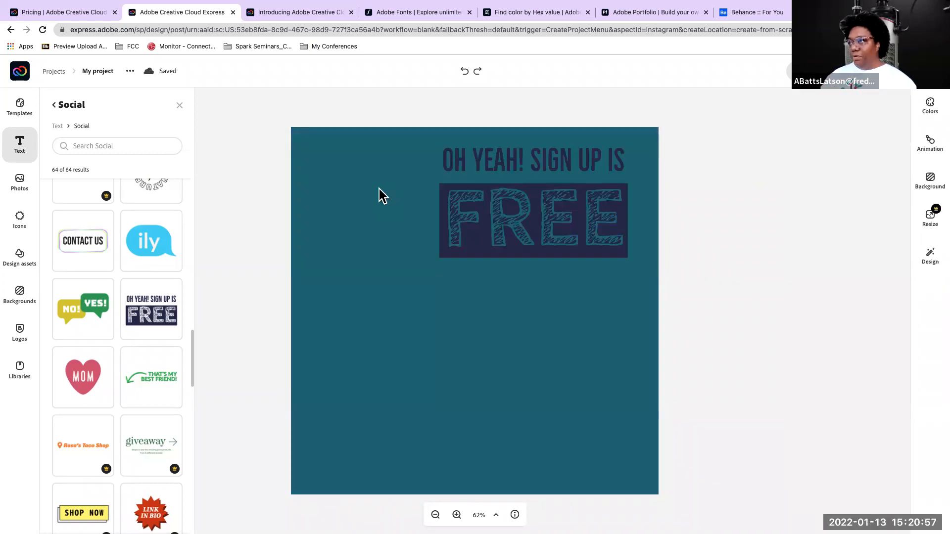
{"action": "key", "text": "super+z"}
{"action": "left_click", "coordinate": [505, 197]}
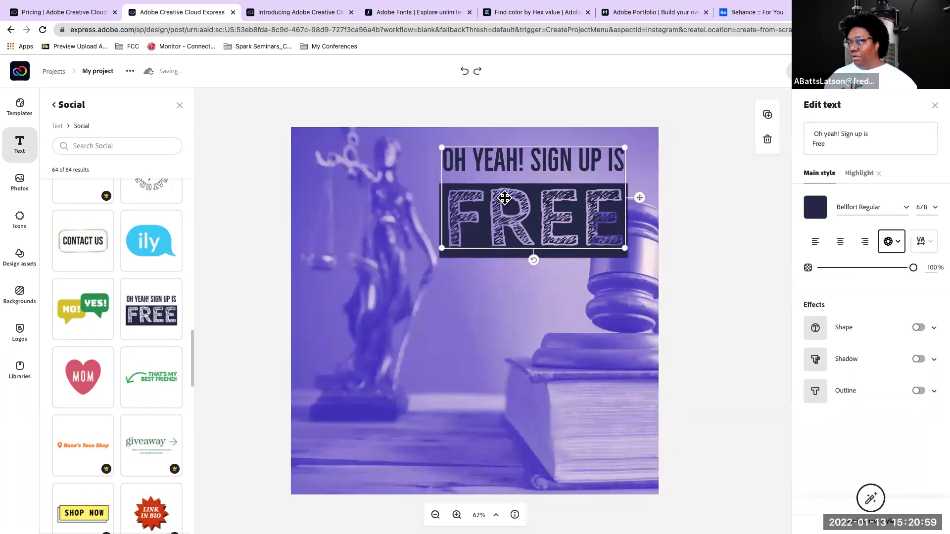
{"action": "key", "text": "BackSpace"}
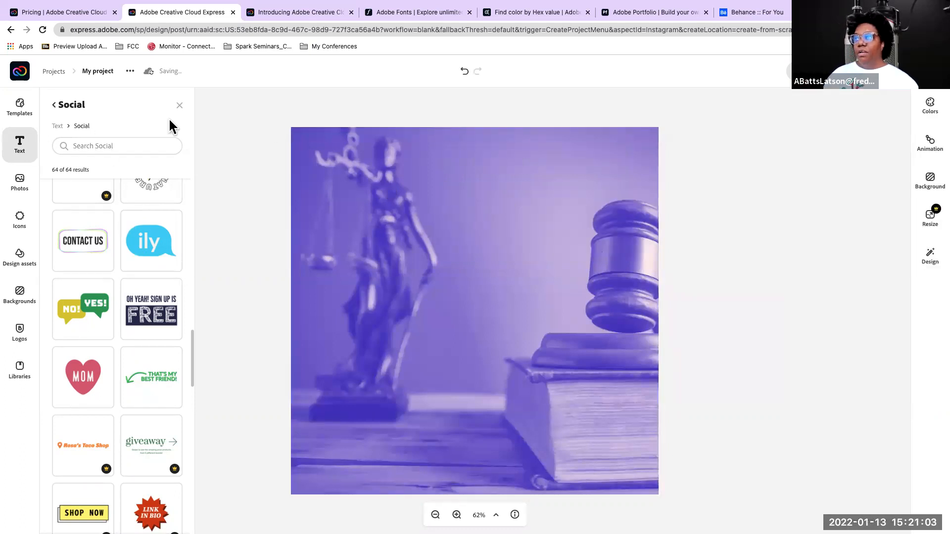
Add a custom text reading "Criminal Justice" and position it near the photo's upper edge, between the statue and the gavel
{"action": "left_click", "coordinate": [20, 144]}
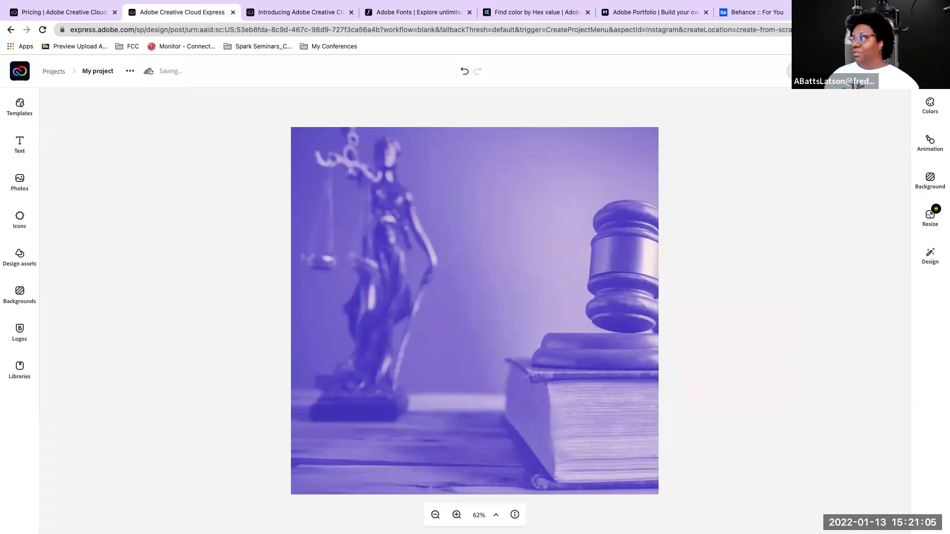
{"action": "left_click", "coordinate": [21, 142]}
{"action": "left_click", "coordinate": [22, 142]}
{"action": "left_click", "coordinate": [23, 141]}
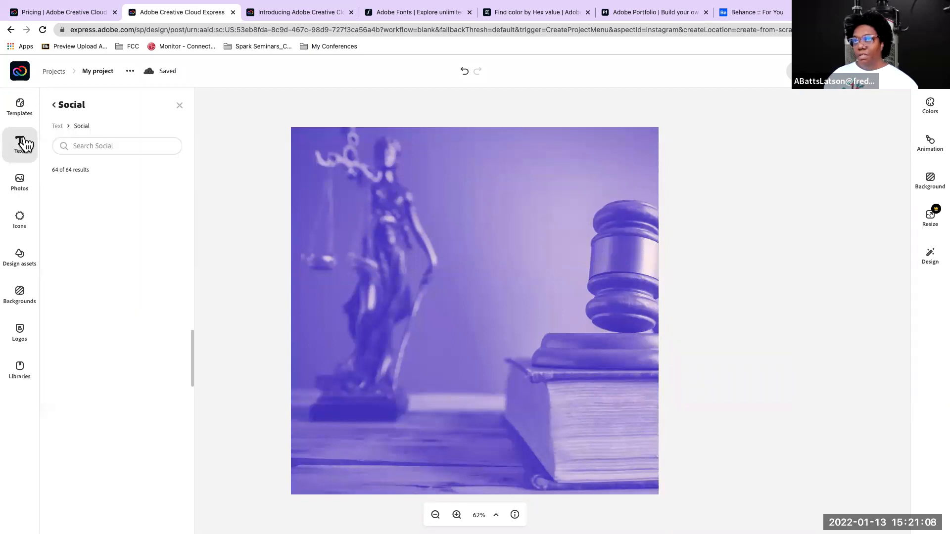
{"action": "left_click", "coordinate": [59, 126]}
{"action": "left_click", "coordinate": [124, 170]}
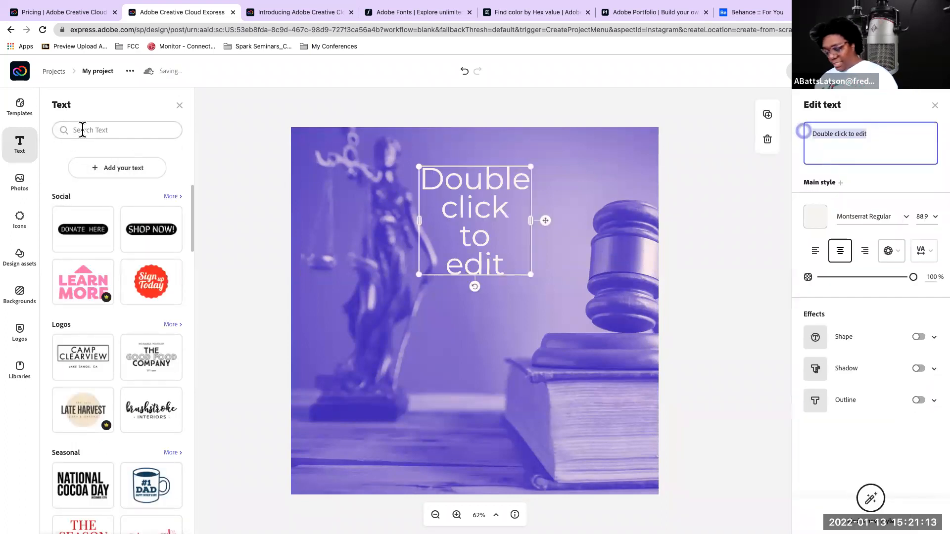
{"action": "key", "text": "BackSpace"}
{"action": "type", "text": "Criminal"}
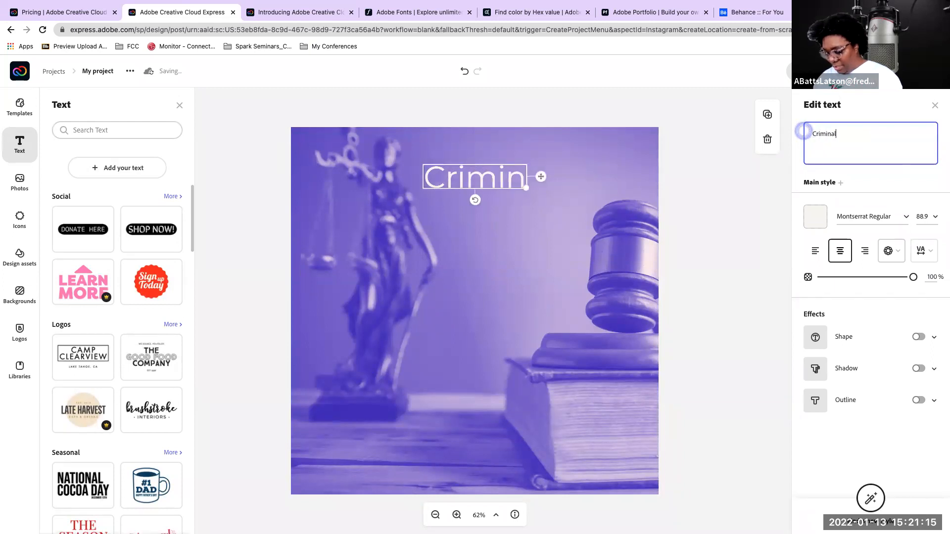
{"action": "type", "text": " Justice"}
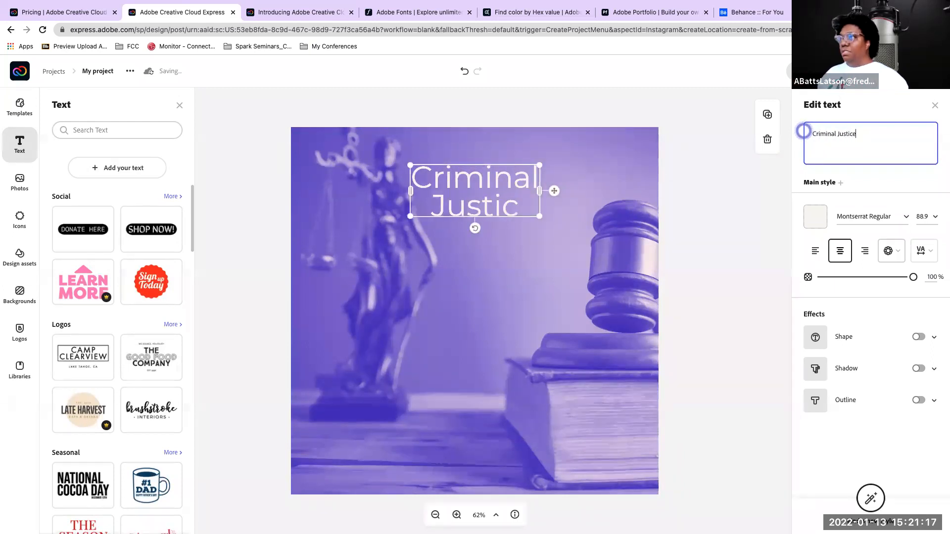
{"action": "left_click_drag", "start_coordinate": [461, 179], "coordinate": [504, 159]}
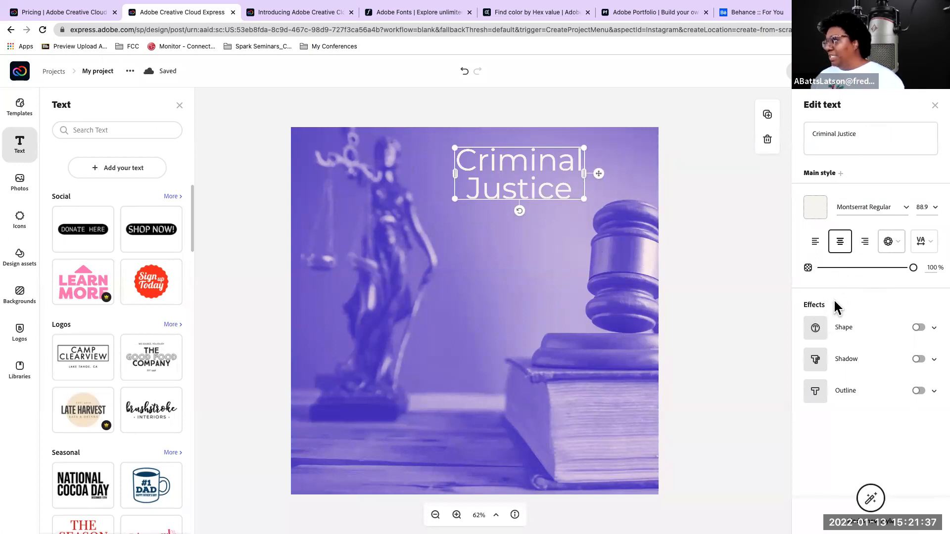
Examine the available fonts as previewed on the "Criminal Justice" text
{"action": "left_click", "coordinate": [868, 208]}
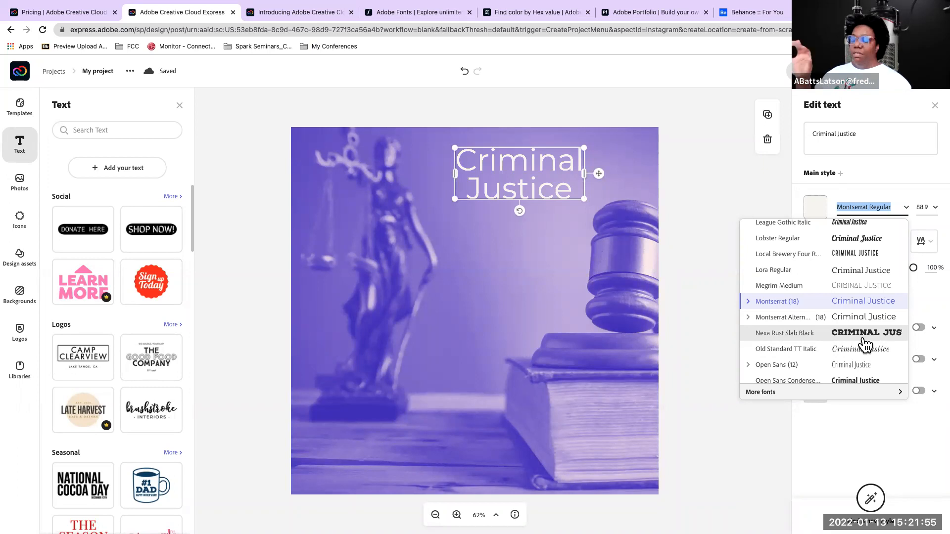
{"action": "scroll", "coordinate": [863, 336], "scroll_direction": "down", "scroll_amount": 10}
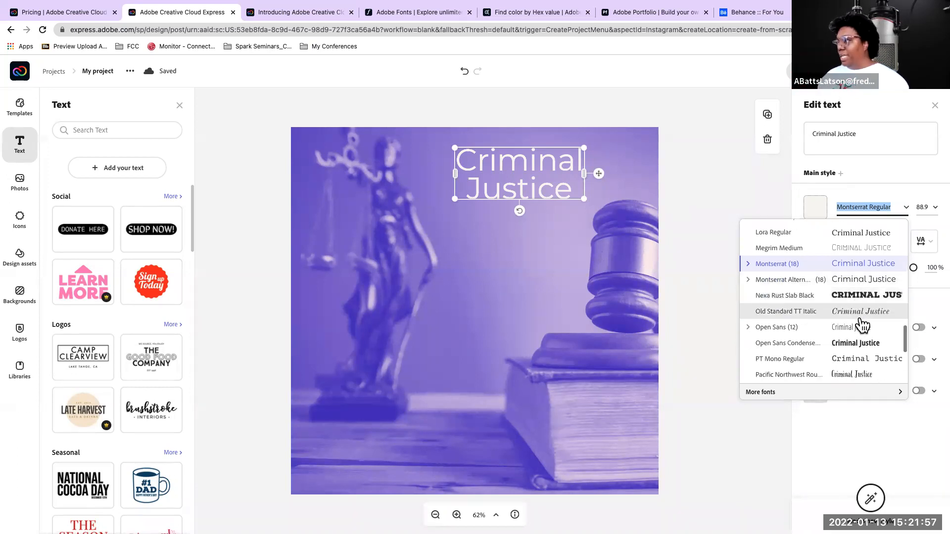
{"action": "scroll", "coordinate": [863, 325], "scroll_direction": "down", "scroll_amount": 2}
{"action": "scroll", "coordinate": [863, 325], "scroll_direction": "down", "scroll_amount": 3}
{"action": "scroll", "coordinate": [862, 325], "scroll_direction": "down", "scroll_amount": 1}
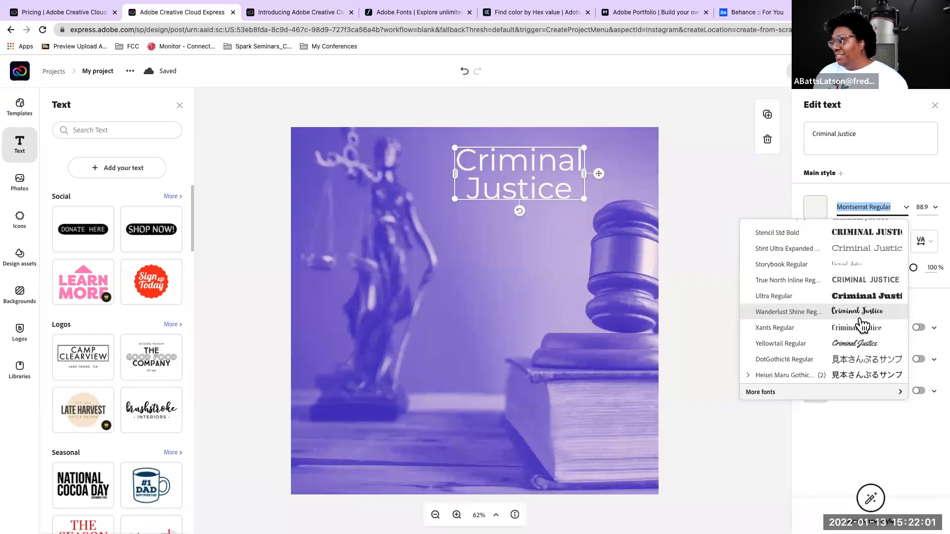
{"action": "scroll", "coordinate": [864, 325], "scroll_direction": "down", "scroll_amount": 3}
{"action": "scroll", "coordinate": [862, 325], "scroll_direction": "up", "scroll_amount": 20}
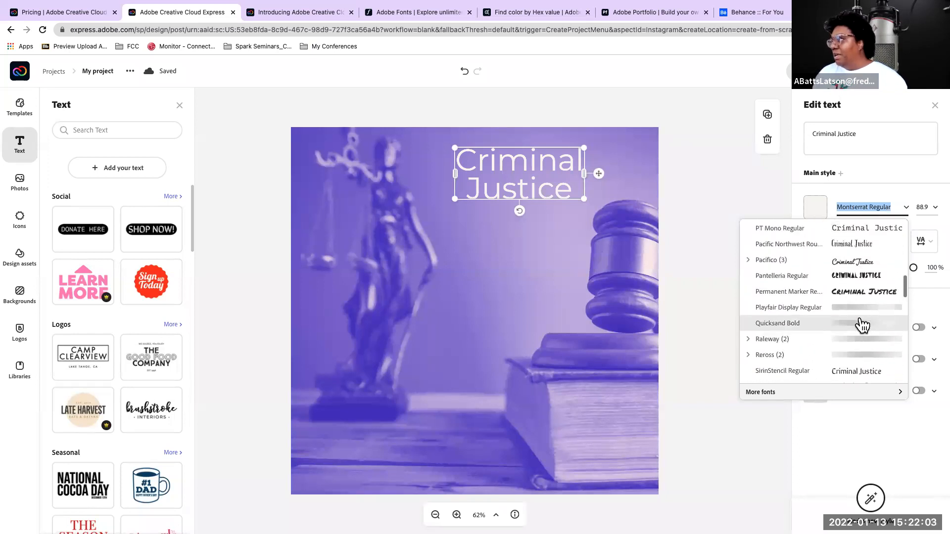
{"action": "scroll", "coordinate": [862, 325], "scroll_direction": "up", "scroll_amount": 1}
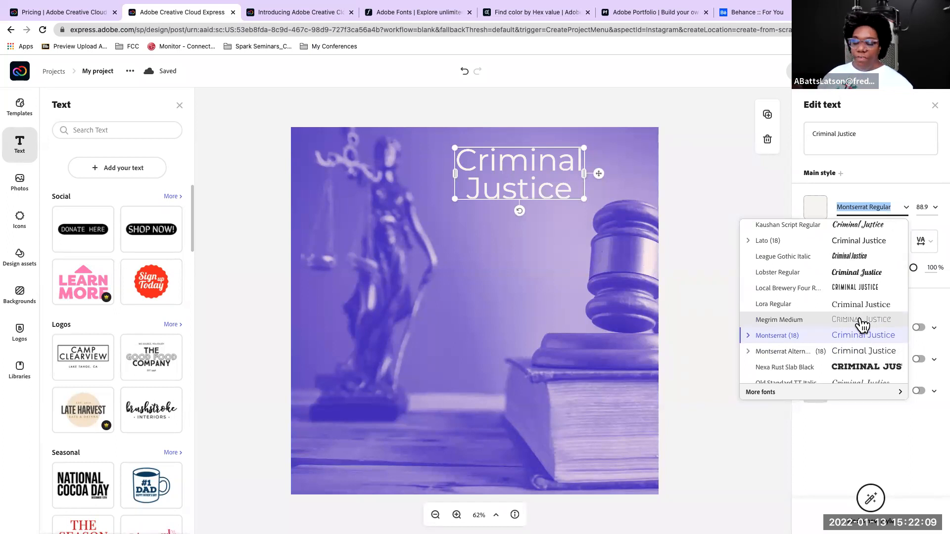
{"action": "scroll", "coordinate": [861, 324], "scroll_direction": "up", "scroll_amount": 1}
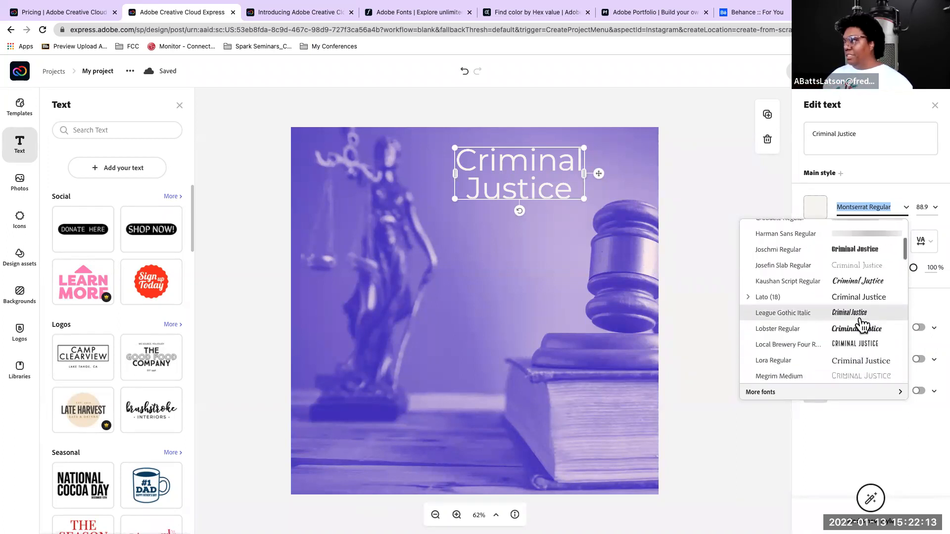
{"action": "scroll", "coordinate": [862, 324], "scroll_direction": "up", "scroll_amount": 2}
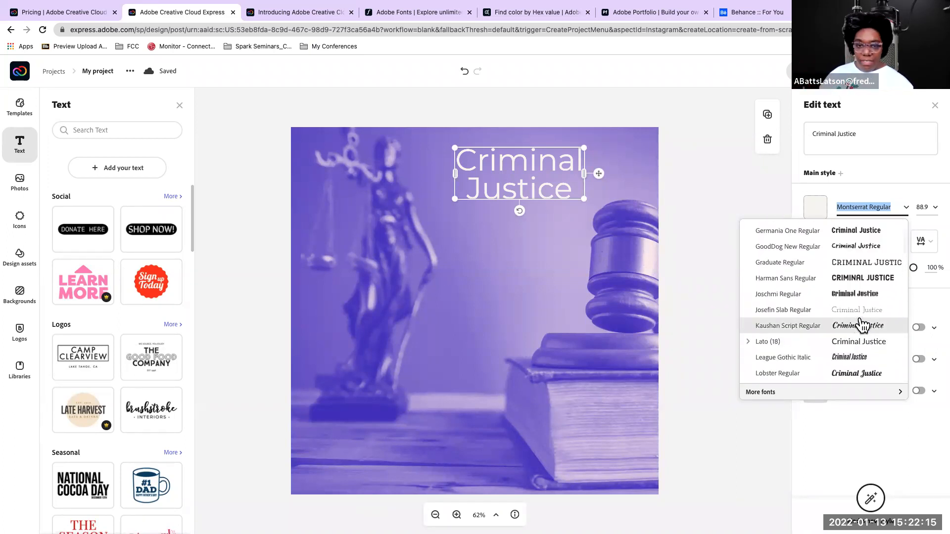
{"action": "scroll", "coordinate": [861, 324], "scroll_direction": "up", "scroll_amount": 3}
{"action": "scroll", "coordinate": [862, 324], "scroll_direction": "up", "scroll_amount": 3}
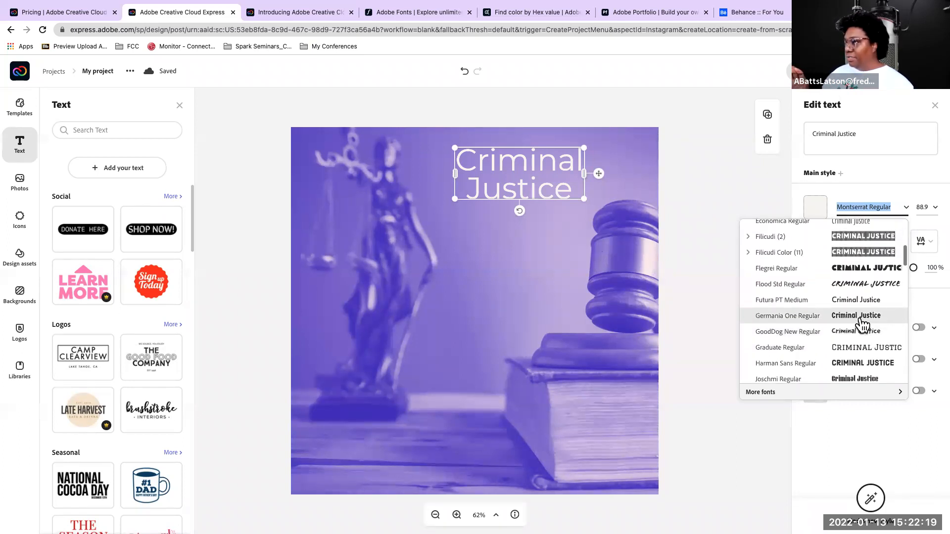
{"action": "scroll", "coordinate": [861, 324], "scroll_direction": "up", "scroll_amount": 5}
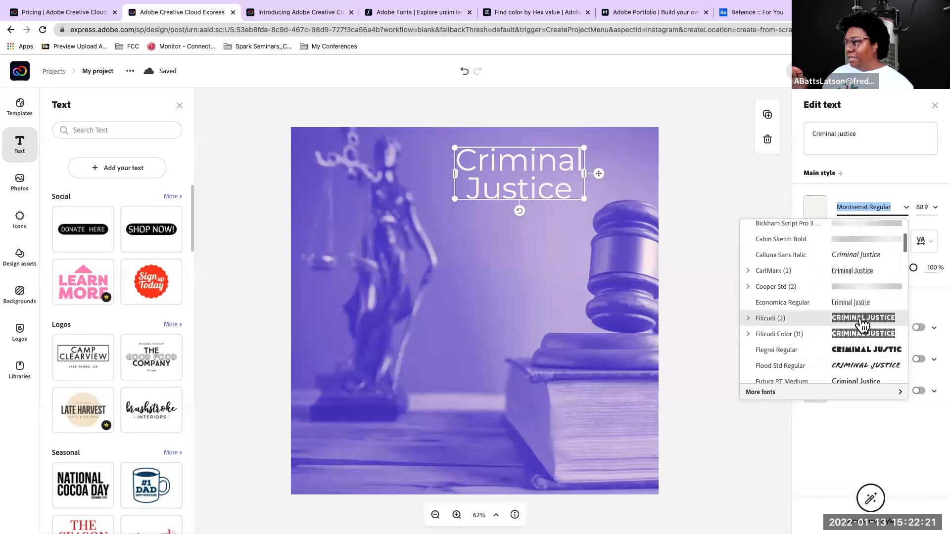
{"action": "scroll", "coordinate": [861, 324], "scroll_direction": "up", "scroll_amount": 1}
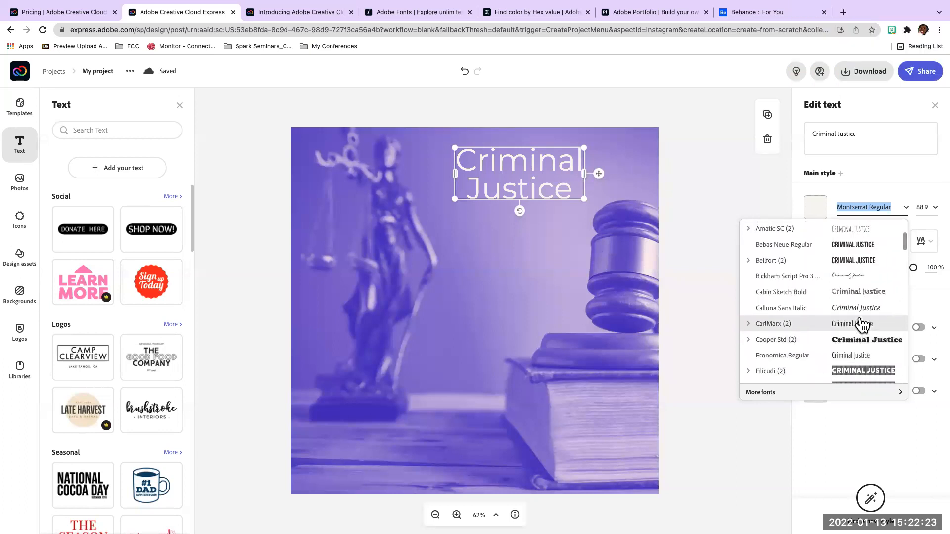
{"action": "scroll", "coordinate": [862, 324], "scroll_direction": "up", "scroll_amount": 1}
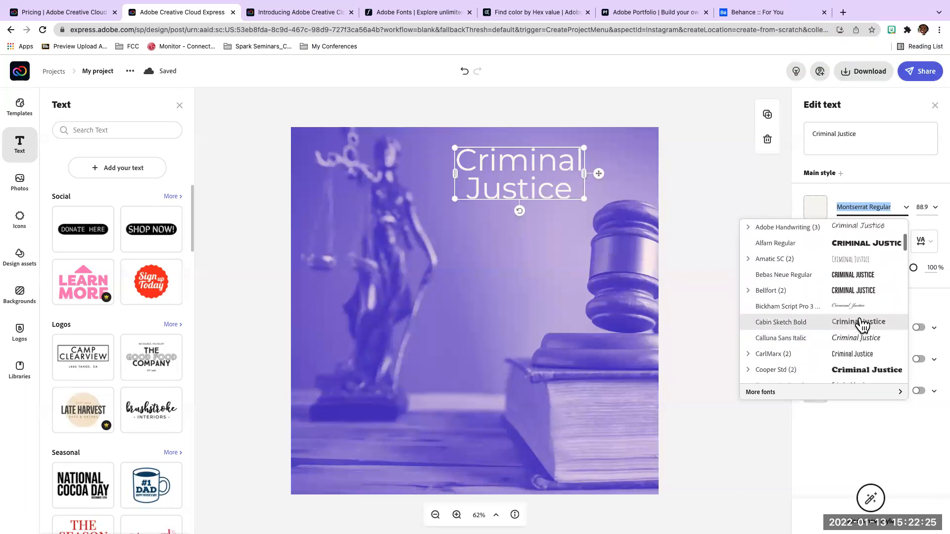
{"action": "scroll", "coordinate": [862, 324], "scroll_direction": "up", "scroll_amount": 1}
{"action": "scroll", "coordinate": [861, 324], "scroll_direction": "up", "scroll_amount": 1}
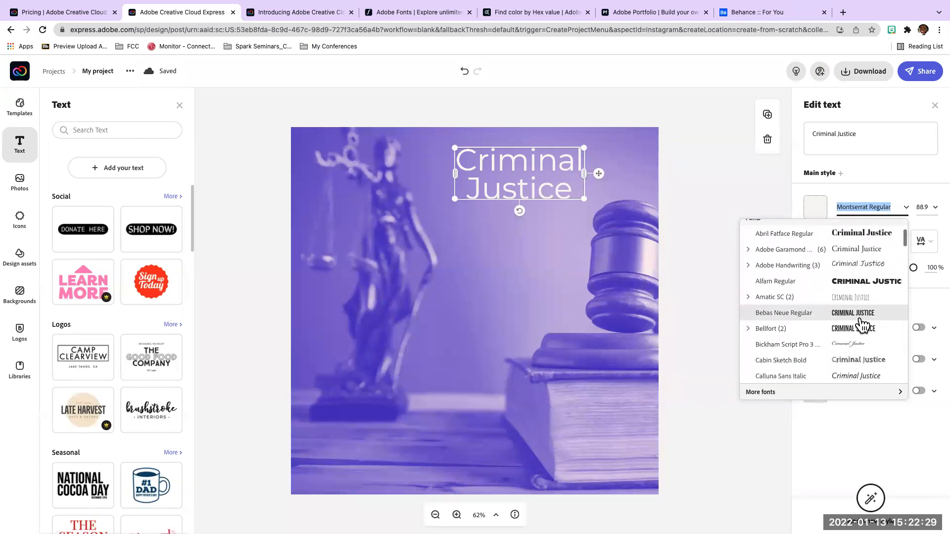
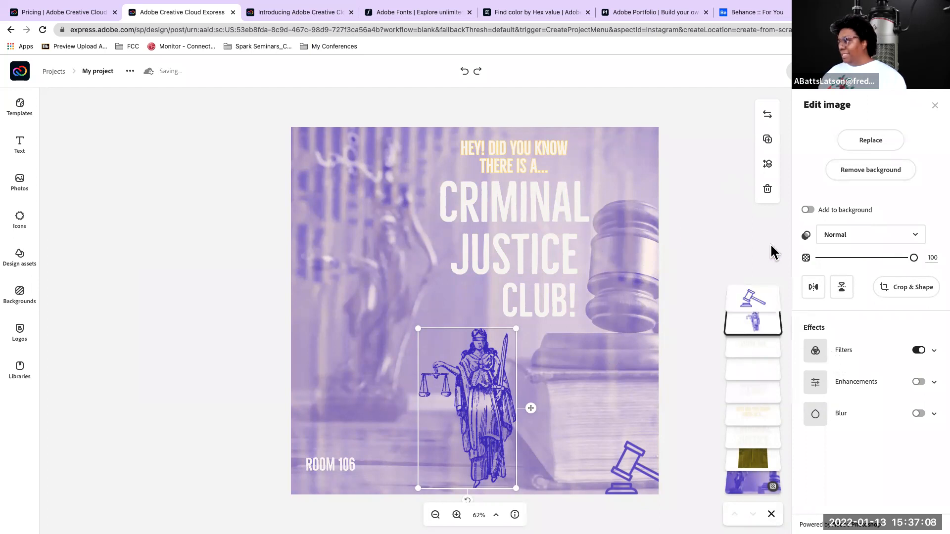
Examine the text settings of the "Criminal Justice" title and the "Hey! Did you Know there is a..." line
{"action": "left_click", "coordinate": [463, 200]}
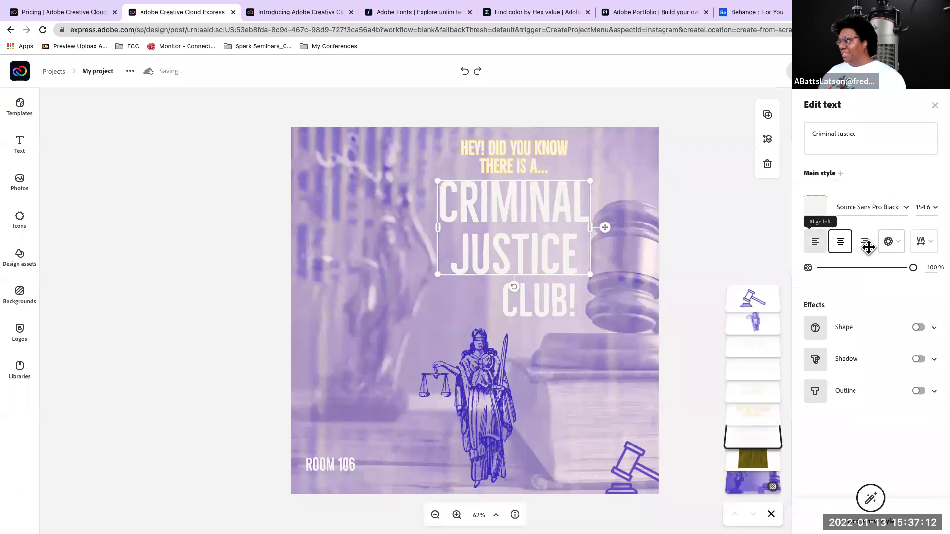
{"action": "left_click", "coordinate": [519, 149]}
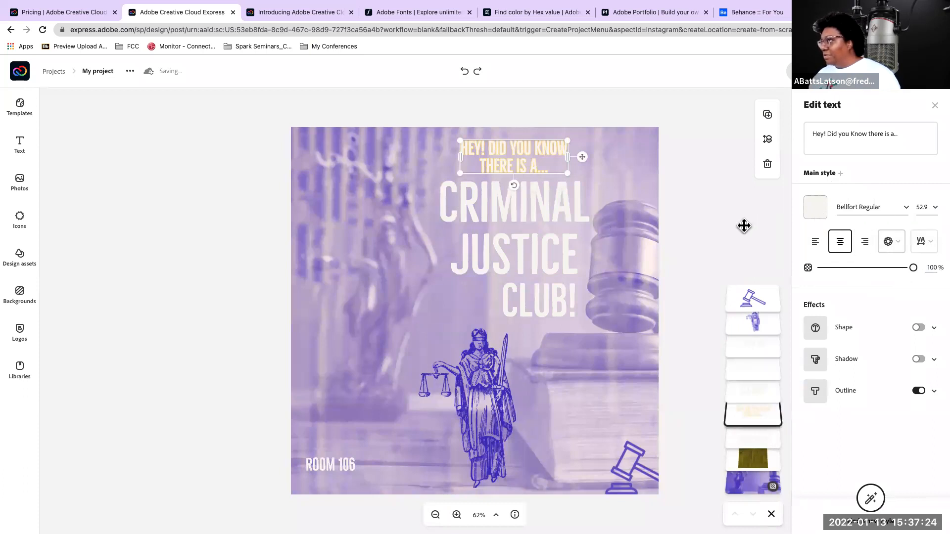
{"action": "left_click", "coordinate": [481, 118]}
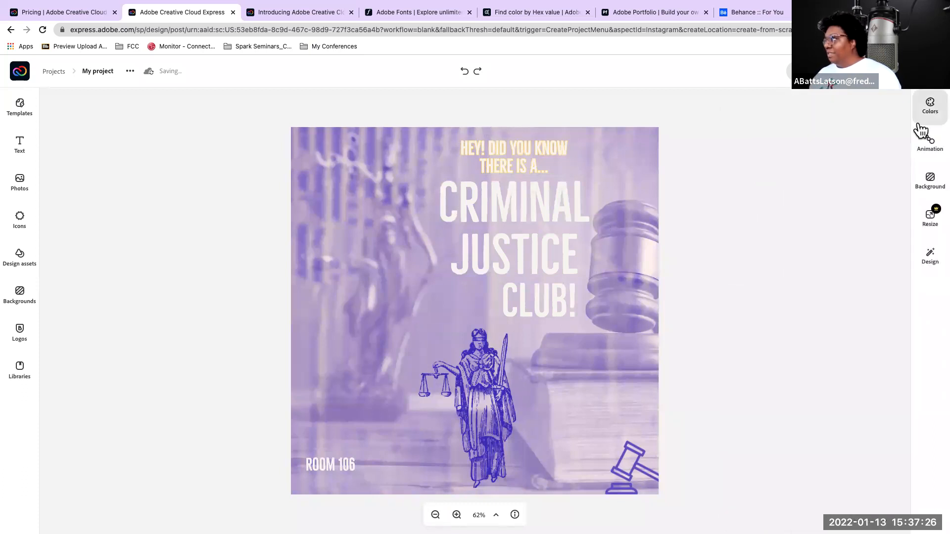
Try the Zoom, Grey and Blur photo animations on the post and settle on Pan
{"action": "left_click", "coordinate": [929, 145]}
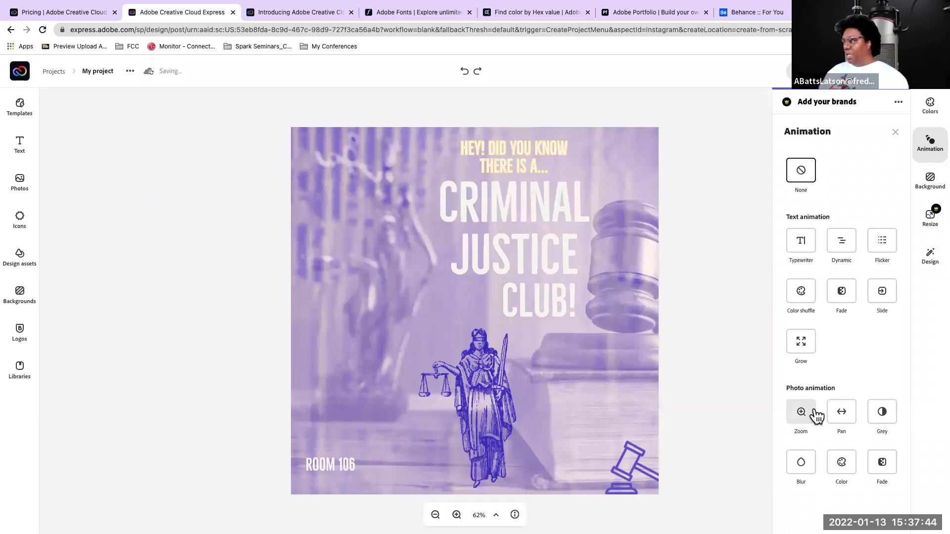
{"action": "left_click", "coordinate": [842, 416]}
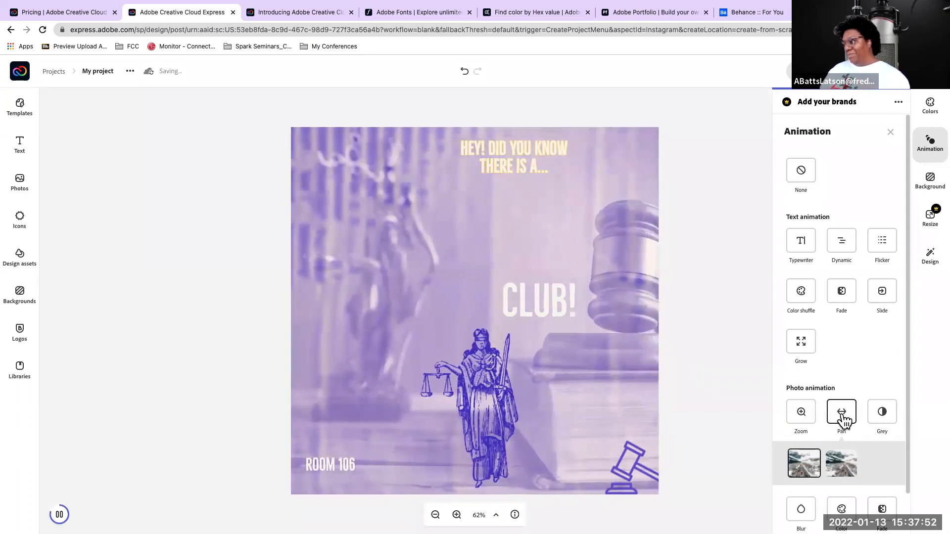
{"action": "scroll", "coordinate": [812, 393], "scroll_direction": "down", "scroll_amount": 2}
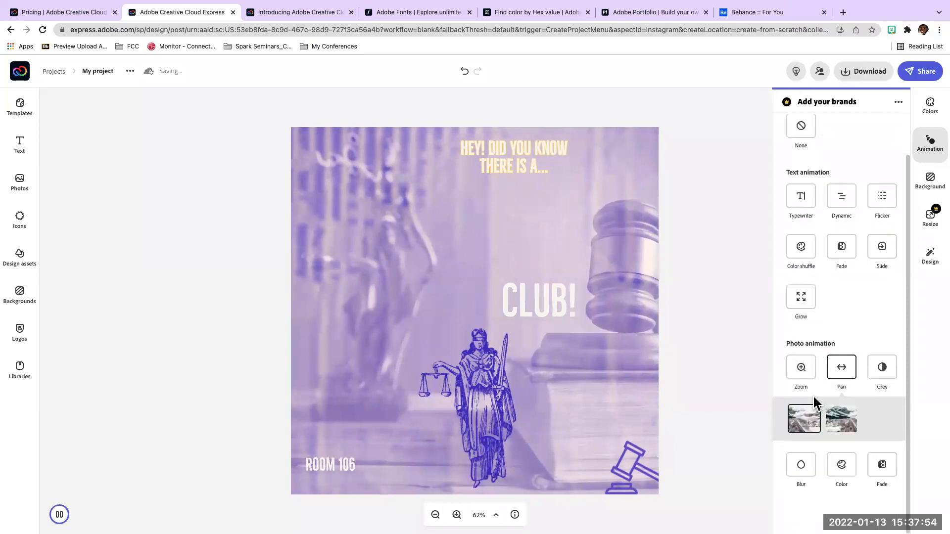
{"action": "left_click", "coordinate": [799, 371]}
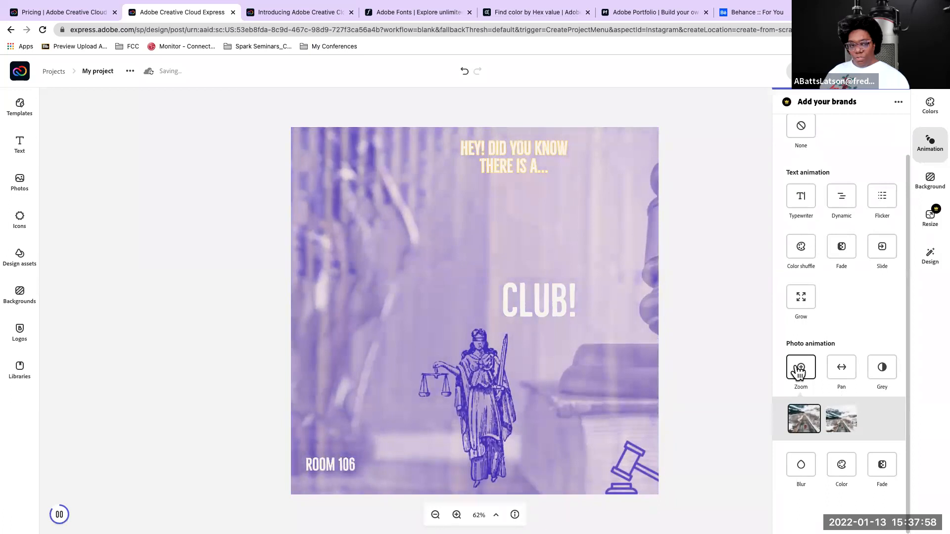
{"action": "left_click", "coordinate": [884, 371]}
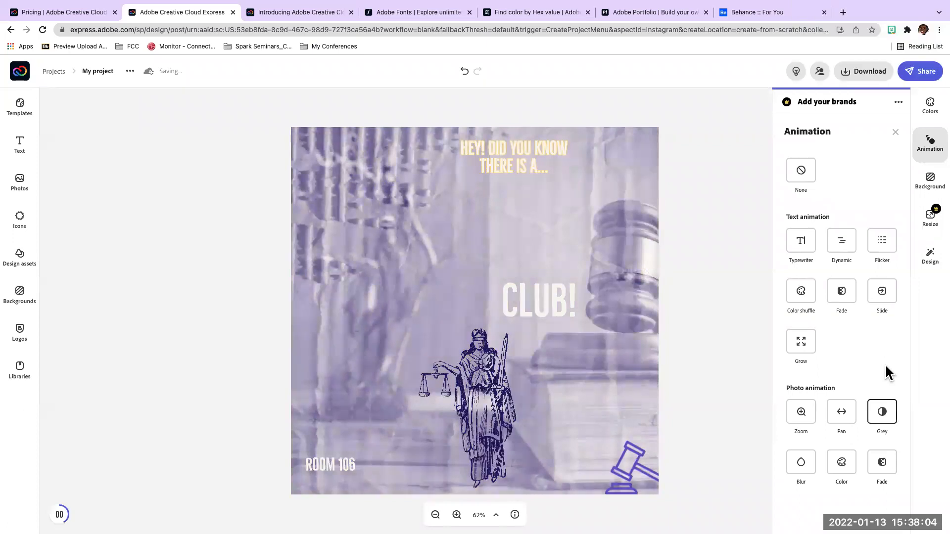
{"action": "left_click", "coordinate": [798, 415]}
{"action": "scroll", "coordinate": [796, 491], "scroll_direction": "down", "scroll_amount": 1}
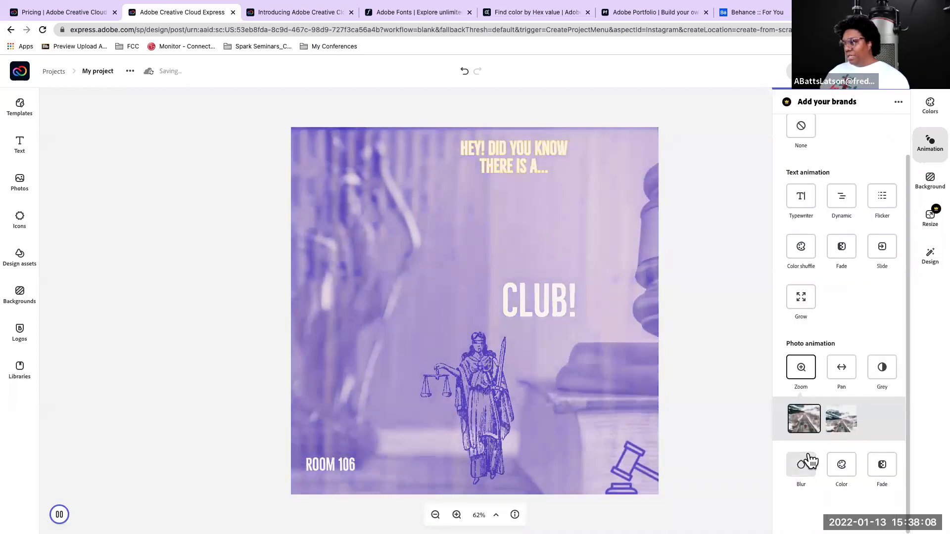
{"action": "left_click", "coordinate": [809, 460]}
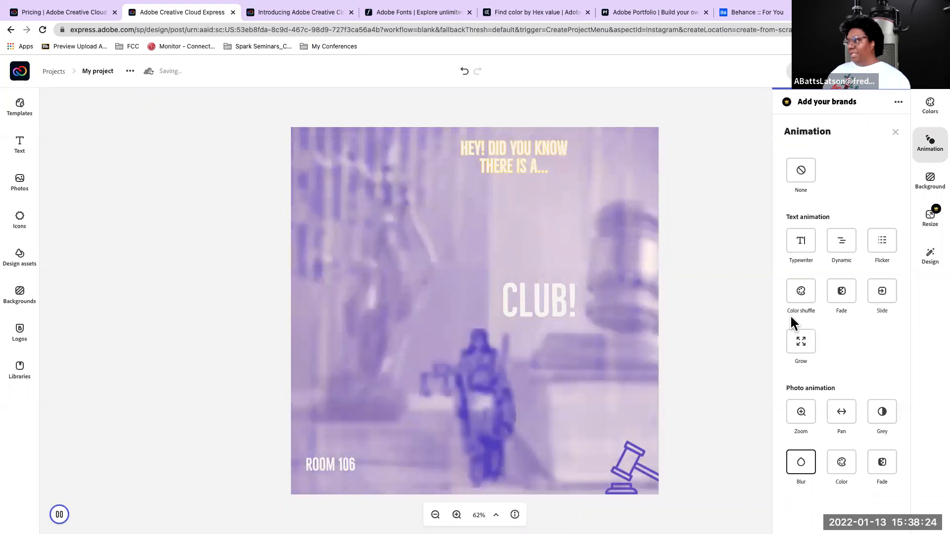
{"action": "left_click", "coordinate": [841, 415]}
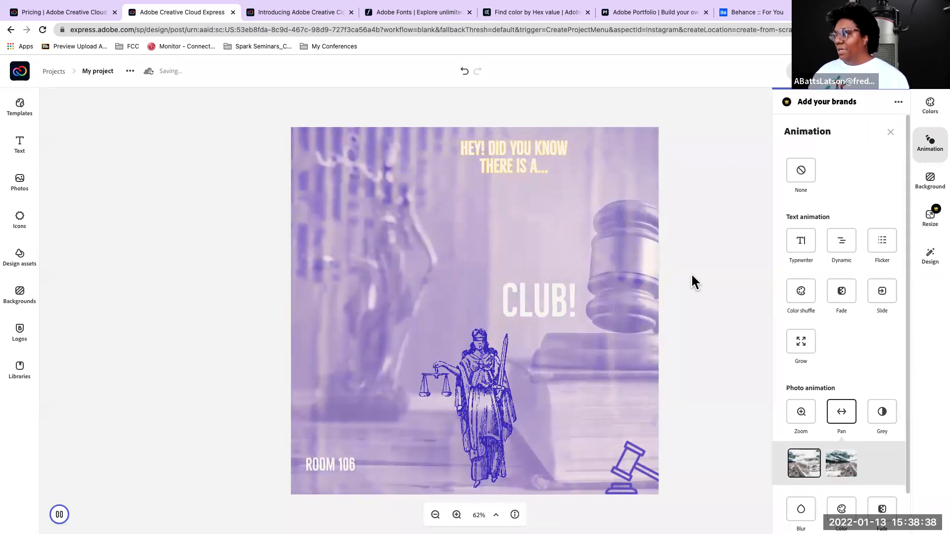
{"action": "left_click", "coordinate": [891, 132]}
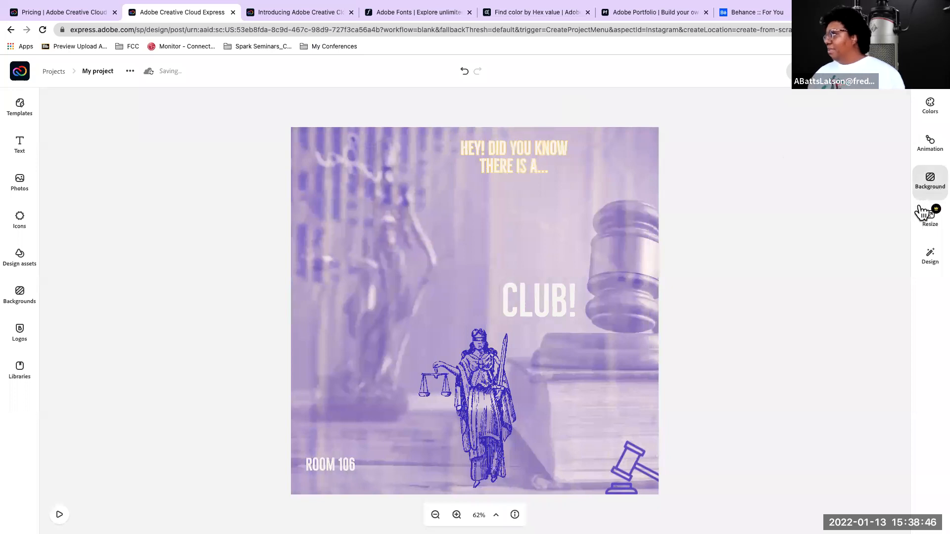
Browse the design variations and apply the two-photo "Feel your best in a summer dress" layout to the post
{"action": "left_click", "coordinate": [931, 268]}
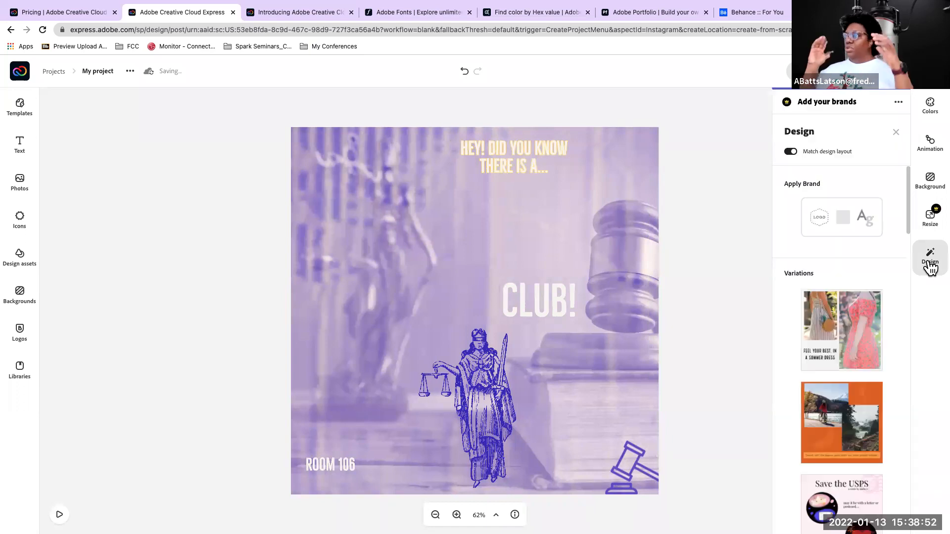
{"action": "scroll", "coordinate": [836, 297], "scroll_direction": "down", "scroll_amount": 3}
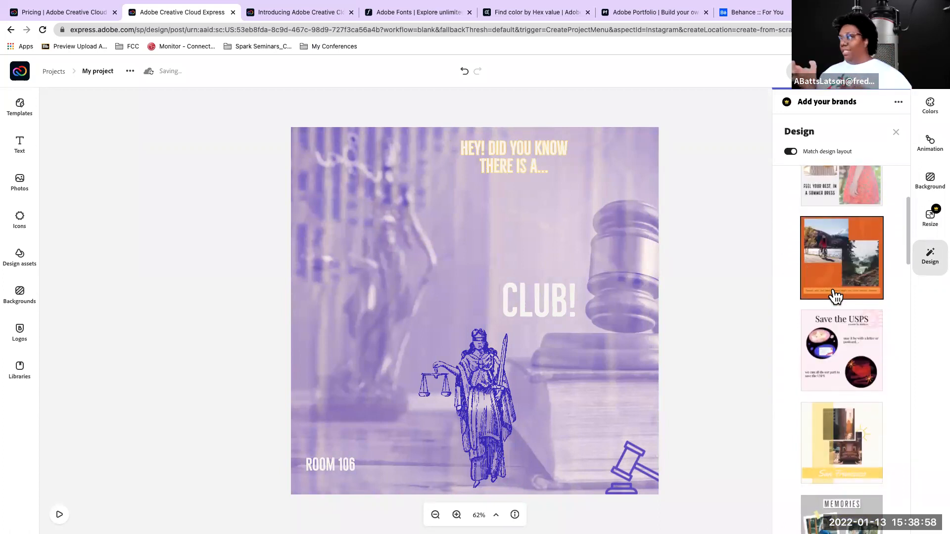
{"action": "scroll", "coordinate": [833, 235], "scroll_direction": "up", "scroll_amount": 3}
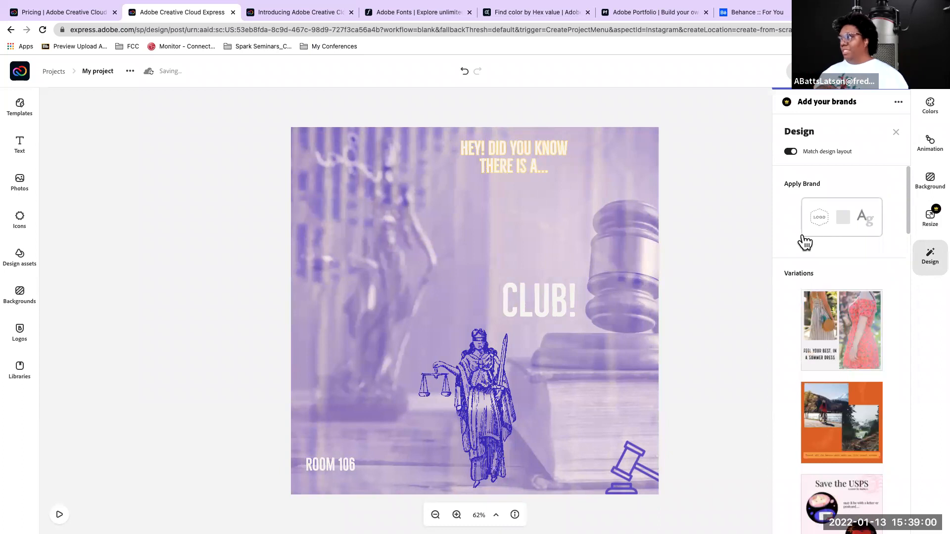
{"action": "scroll", "coordinate": [863, 314], "scroll_direction": "down", "scroll_amount": 3}
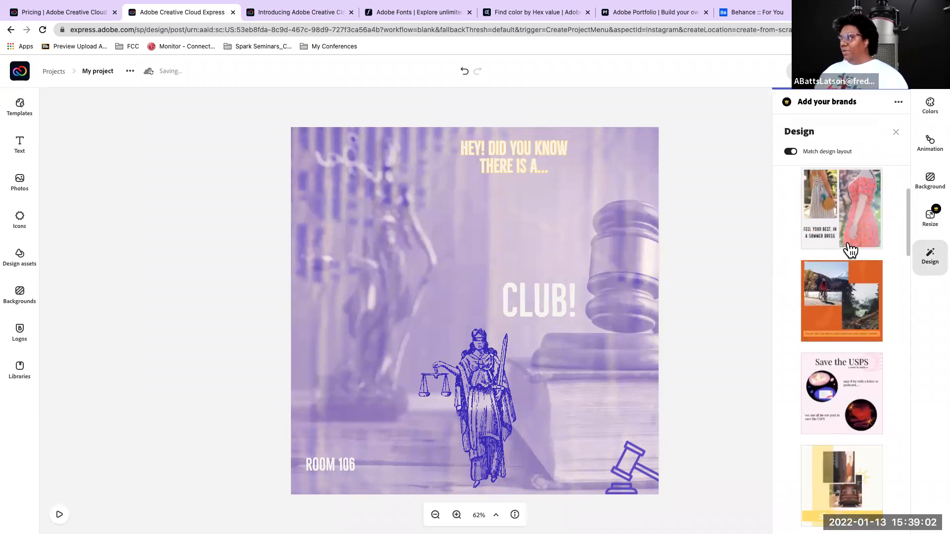
{"action": "left_click", "coordinate": [834, 219]}
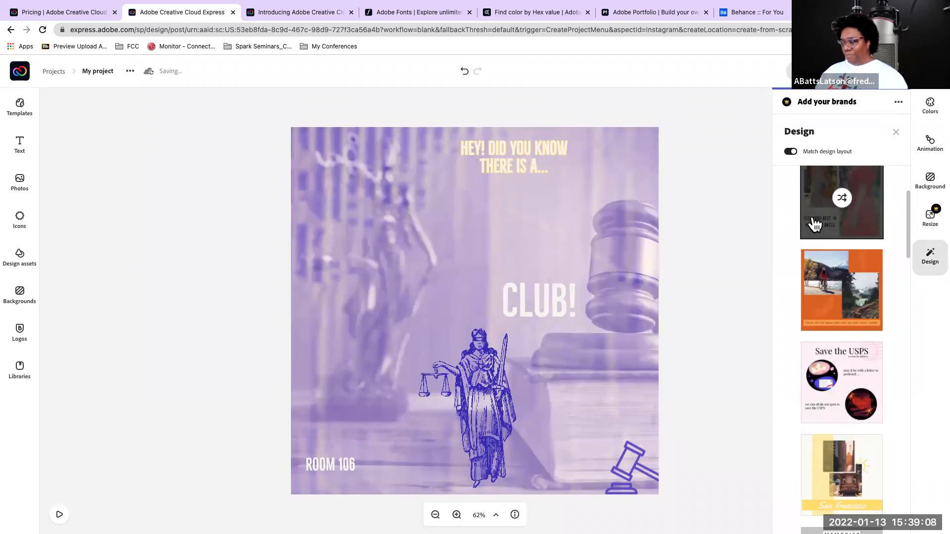
{"action": "left_click", "coordinate": [815, 223]}
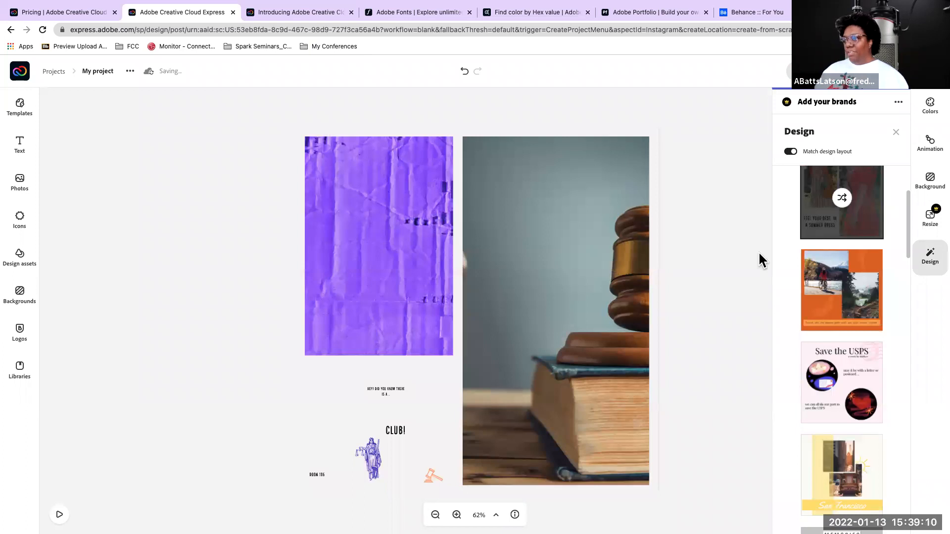
Apply the orange two-photo design variation and shuffle its color scheme several times
{"action": "left_click", "coordinate": [823, 302]}
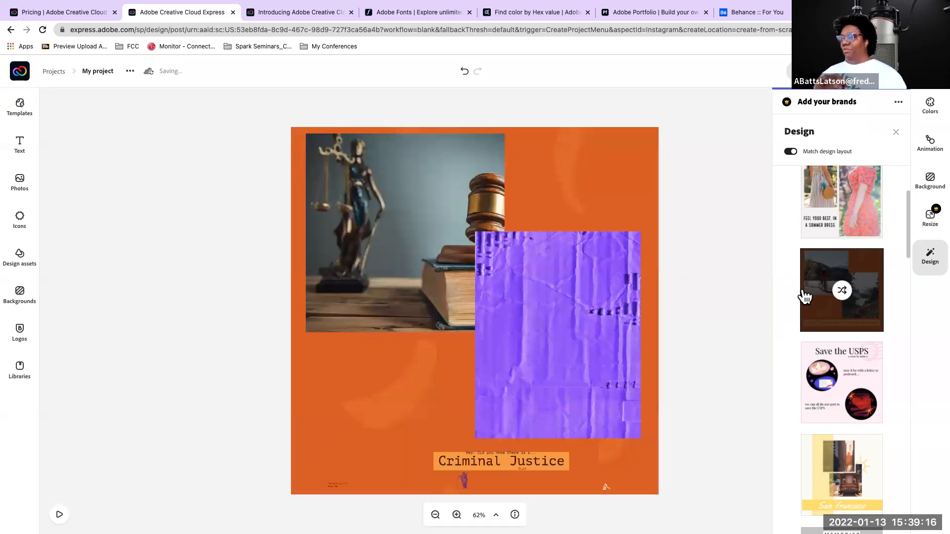
{"action": "left_click", "coordinate": [842, 292]}
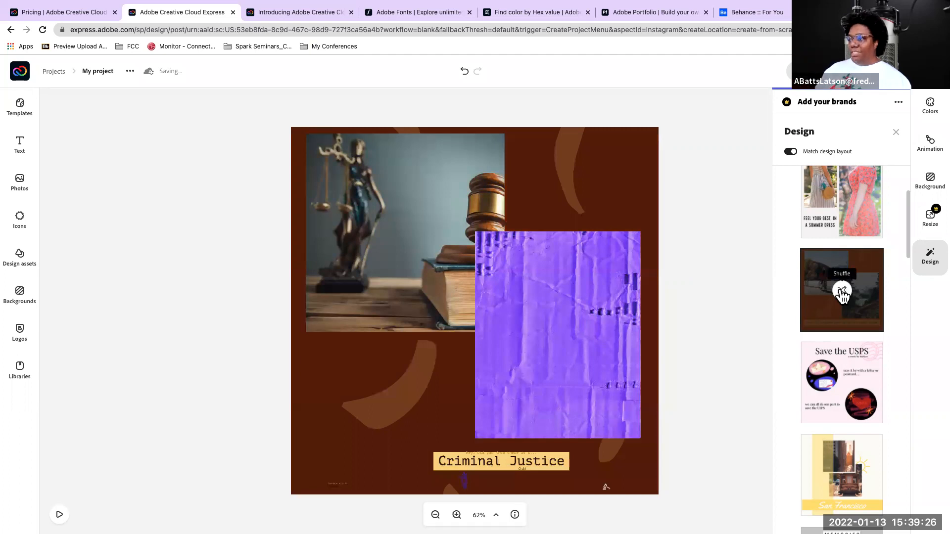
{"action": "left_click", "coordinate": [841, 292]}
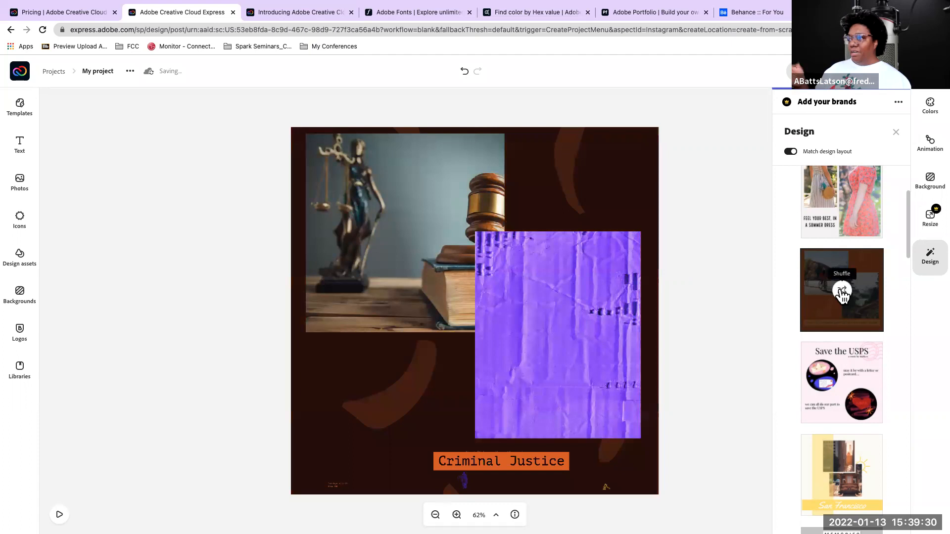
{"action": "left_click", "coordinate": [842, 292]}
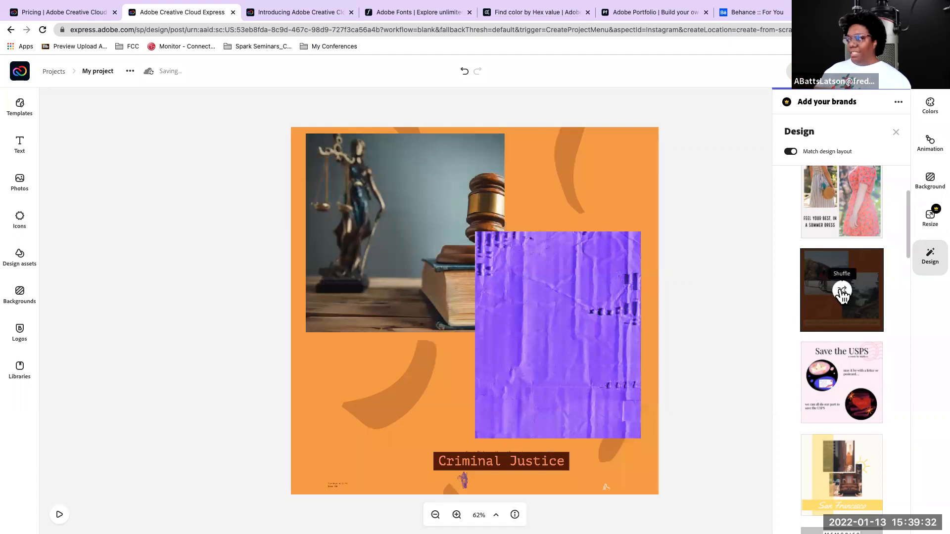
{"action": "left_click", "coordinate": [842, 292]}
{"action": "left_click", "coordinate": [842, 292]}
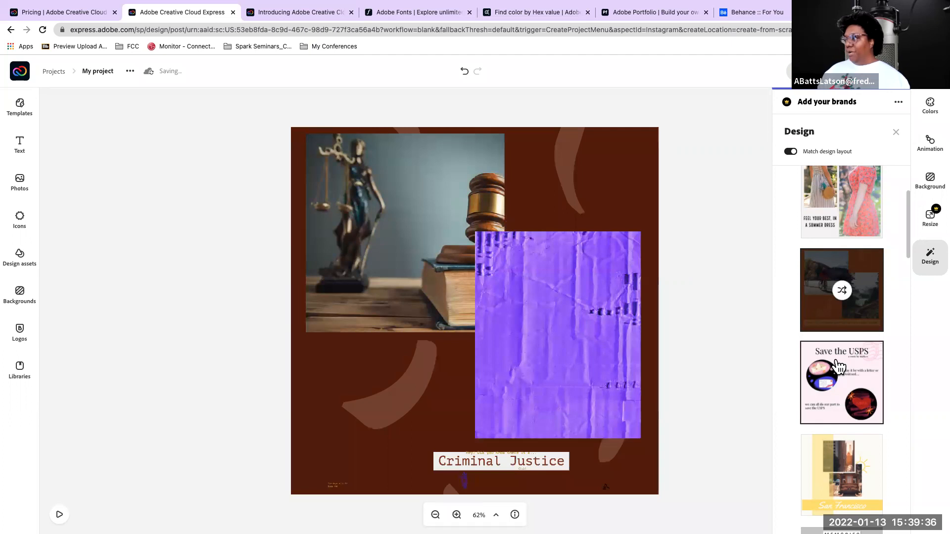
Try the yellow "San Francisco", grey "Memories" and red heart "love you" design variations on the post
{"action": "scroll", "coordinate": [838, 366], "scroll_direction": "down", "scroll_amount": 5}
{"action": "left_click", "coordinate": [842, 247]}
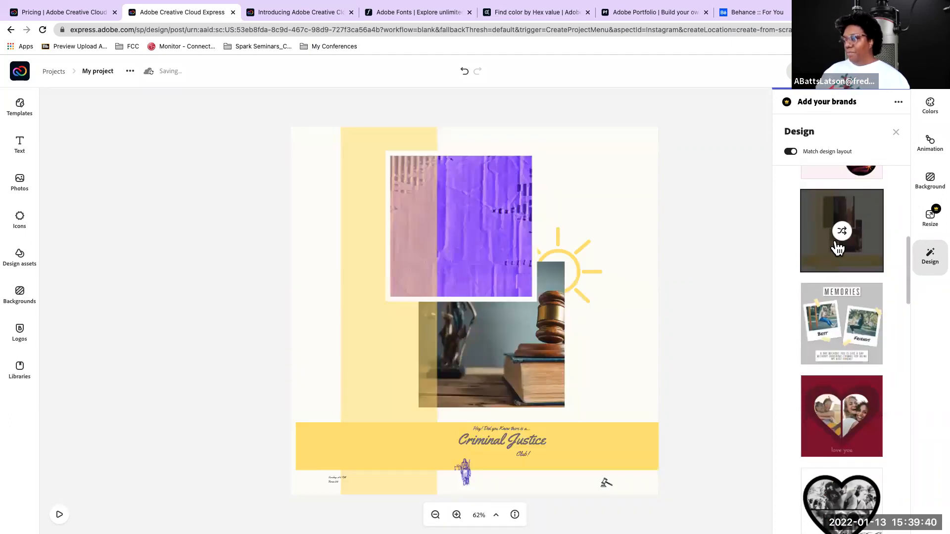
{"action": "left_click", "coordinate": [828, 324]}
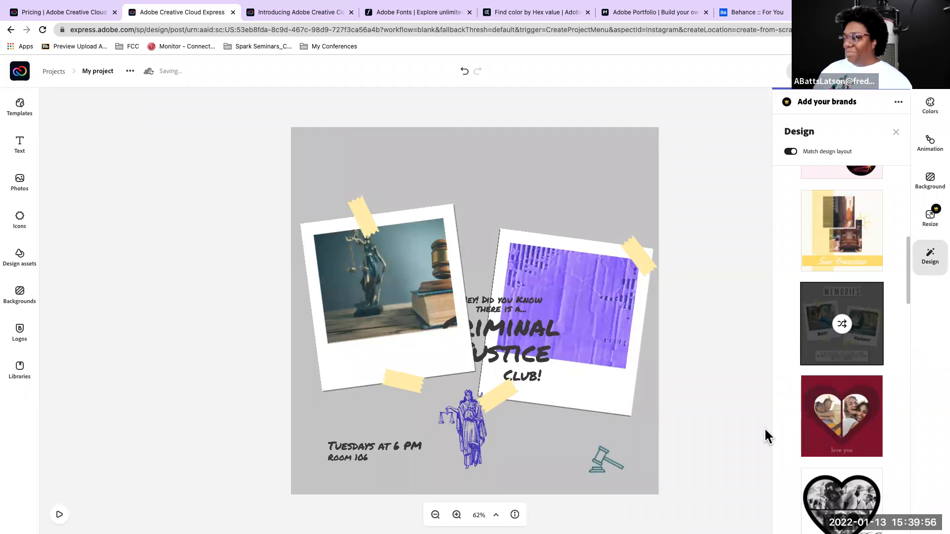
{"action": "left_click", "coordinate": [831, 425]}
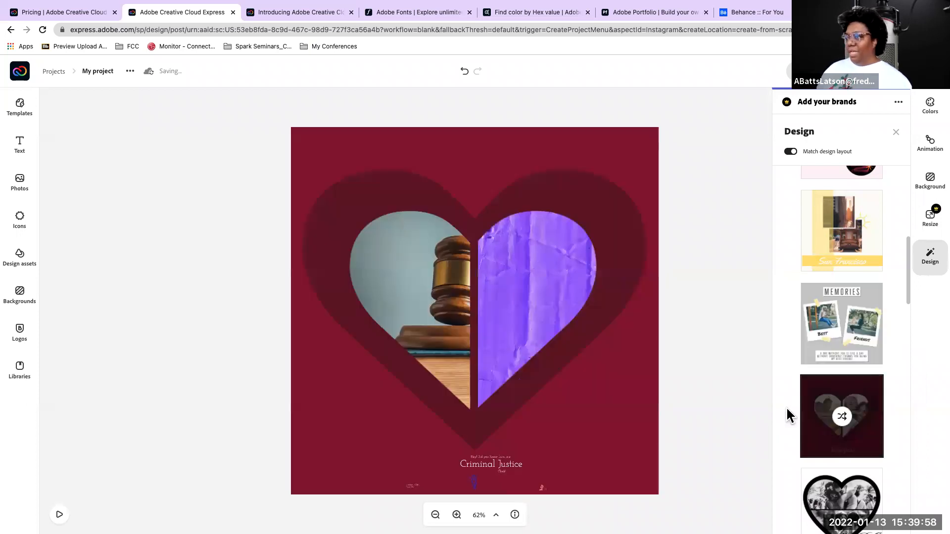
Apply the black-and-white "R&J" heart design variation to the post
{"action": "scroll", "coordinate": [826, 333], "scroll_direction": "down", "scroll_amount": 4}
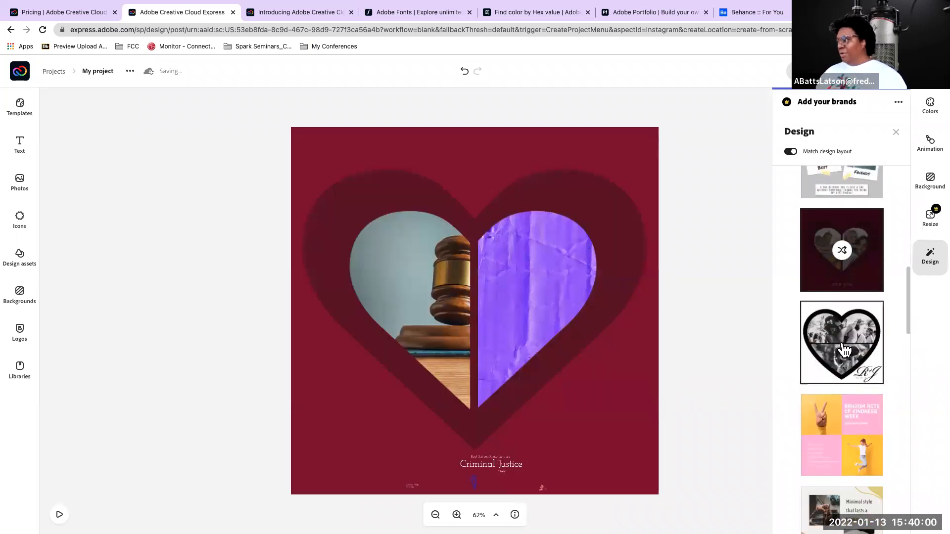
{"action": "left_click", "coordinate": [841, 342]}
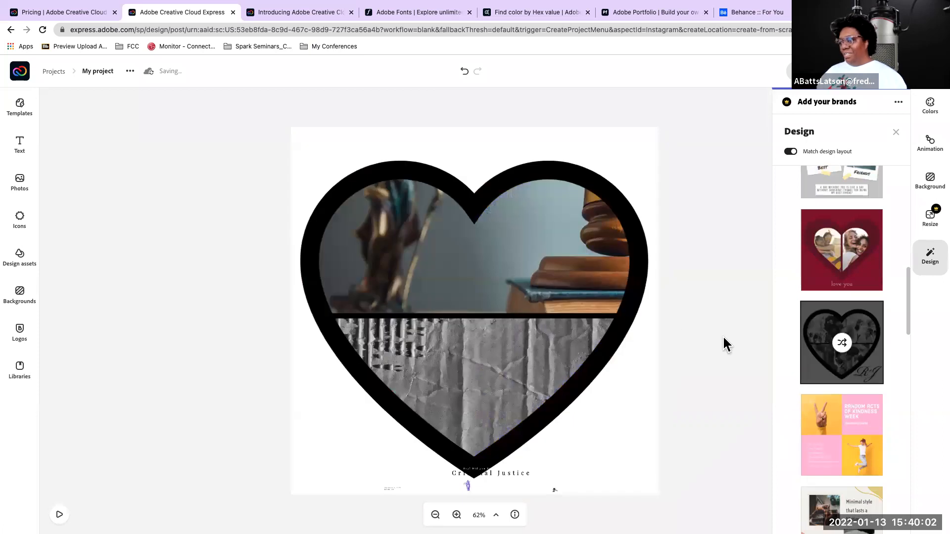
{"action": "scroll", "coordinate": [831, 394], "scroll_direction": "down", "scroll_amount": 1}
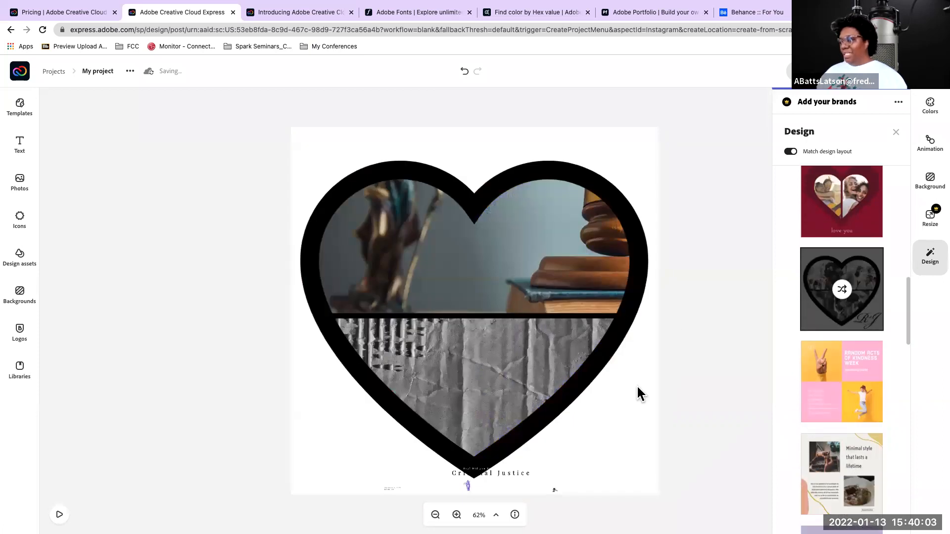
Enlarge the "Criminal Justice" text to about size 44 and place it on two lines beside the heart's lower right edge
{"action": "left_click", "coordinate": [515, 474]}
{"action": "left_click_drag", "start_coordinate": [452, 470], "coordinate": [569, 451]}
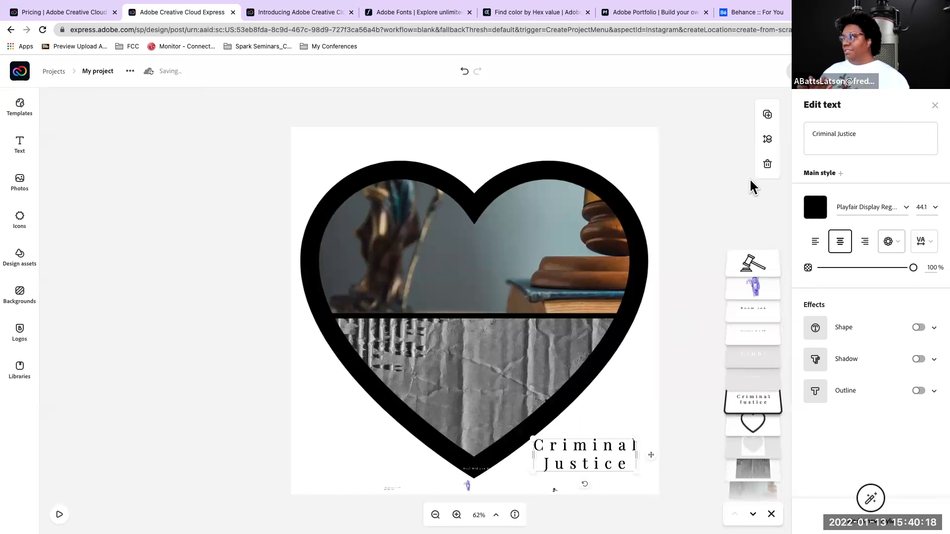
{"action": "left_click", "coordinate": [673, 132]}
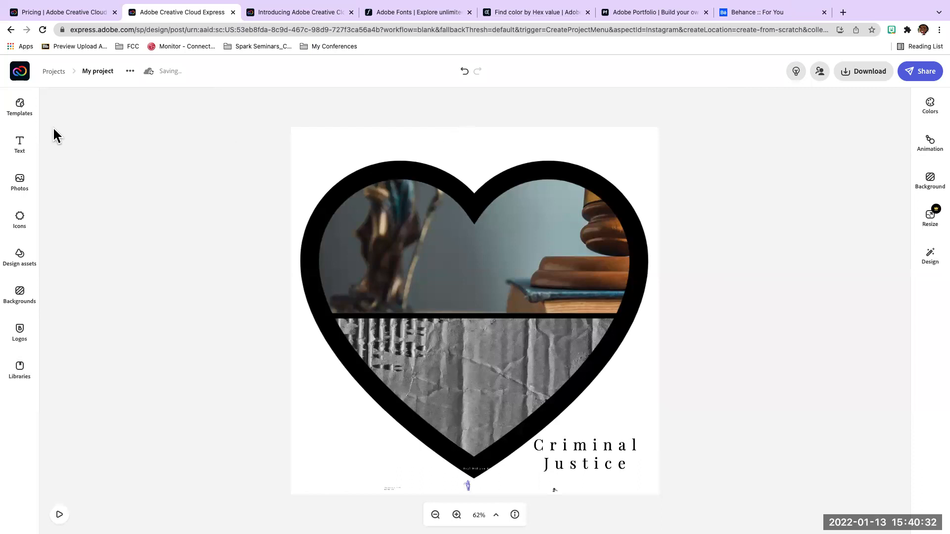
Search the design assets for "police lights" and browse the offered asset categories
{"action": "left_click", "coordinate": [22, 258]}
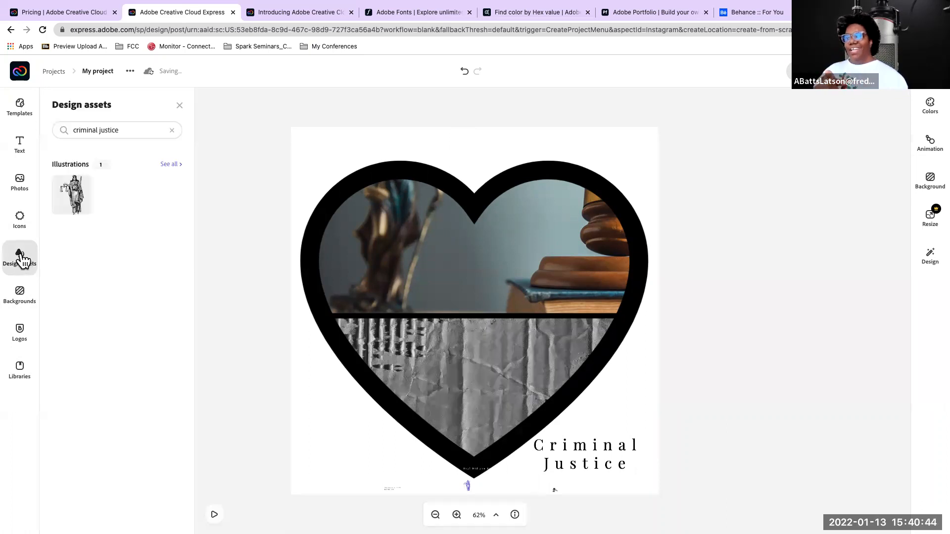
{"action": "left_click", "coordinate": [110, 130]}
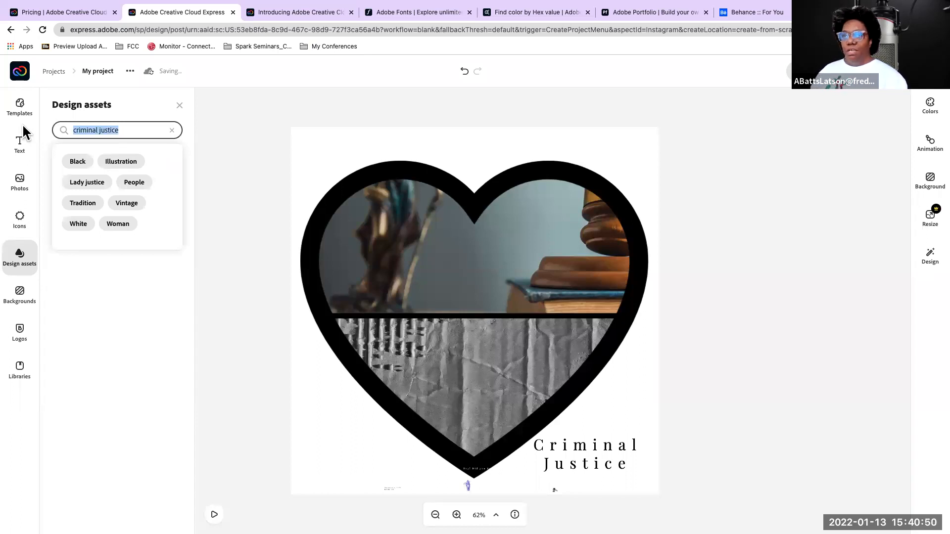
{"action": "left_click", "coordinate": [20, 219]}
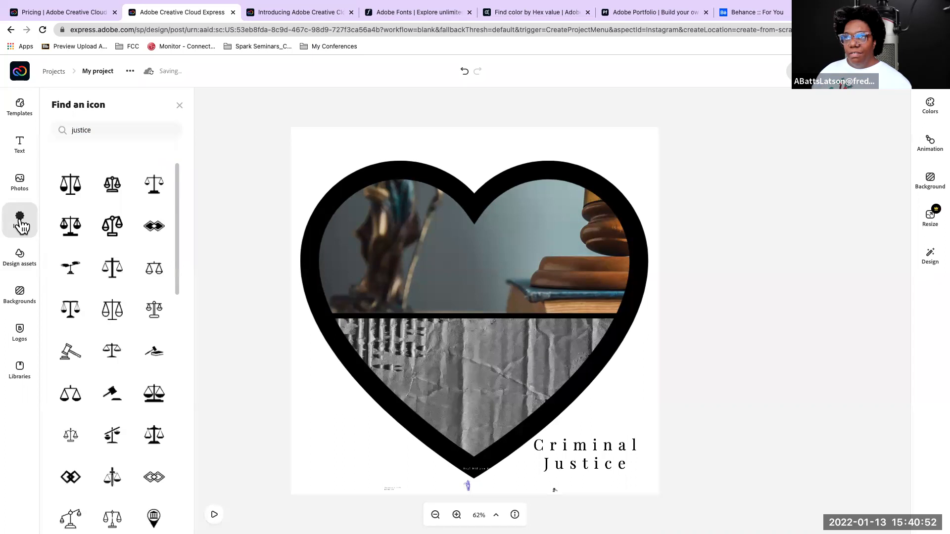
{"action": "left_click", "coordinate": [23, 257]}
{"action": "left_click", "coordinate": [101, 129]}
{"action": "triple_click", "coordinate": [101, 129]}
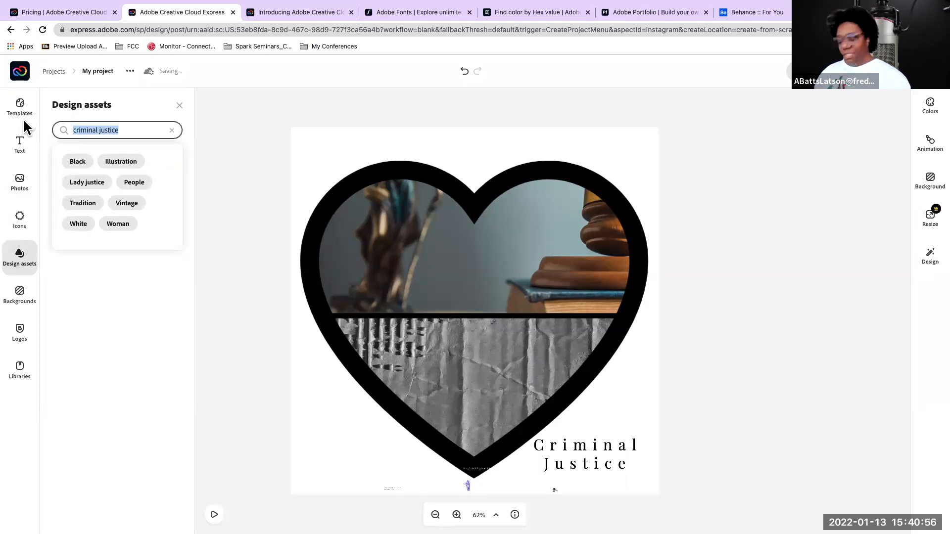
{"action": "type", "text": "police l"}
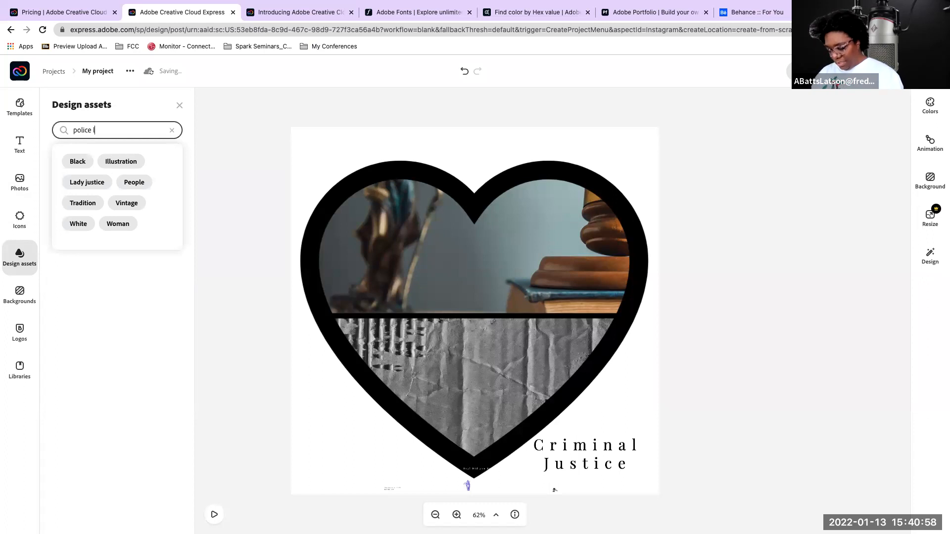
{"action": "type", "text": "ights"}
{"action": "key", "text": "Return"}
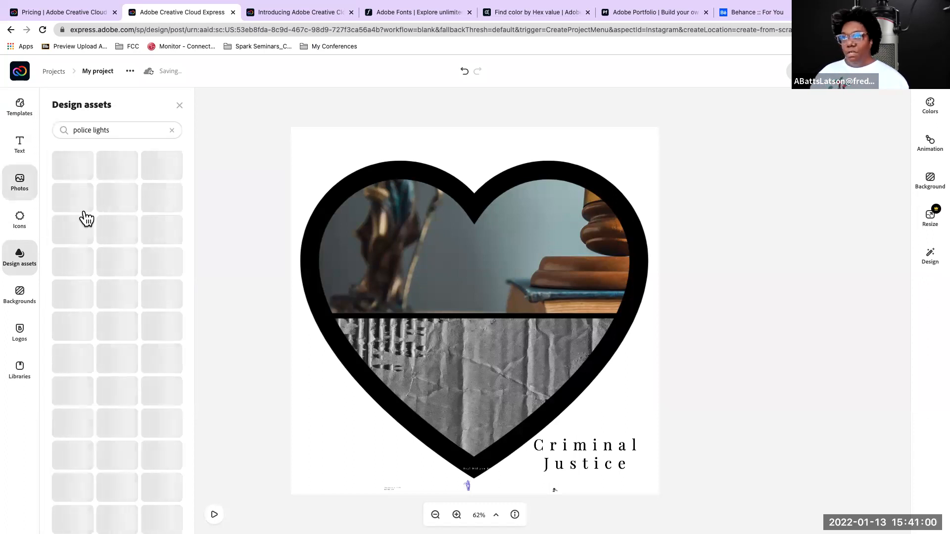
{"action": "scroll", "coordinate": [77, 207], "scroll_direction": "down", "scroll_amount": 5}
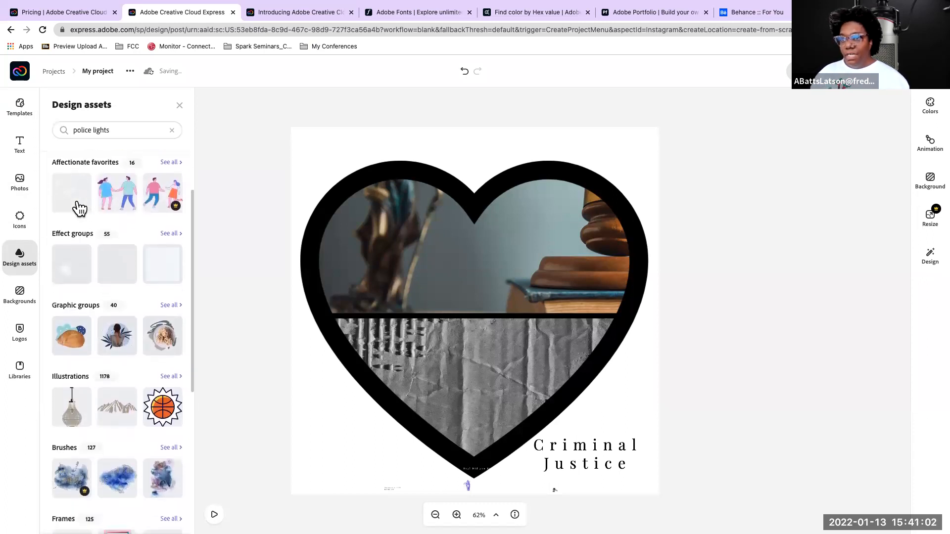
{"action": "scroll", "coordinate": [79, 208], "scroll_direction": "down", "scroll_amount": 6}
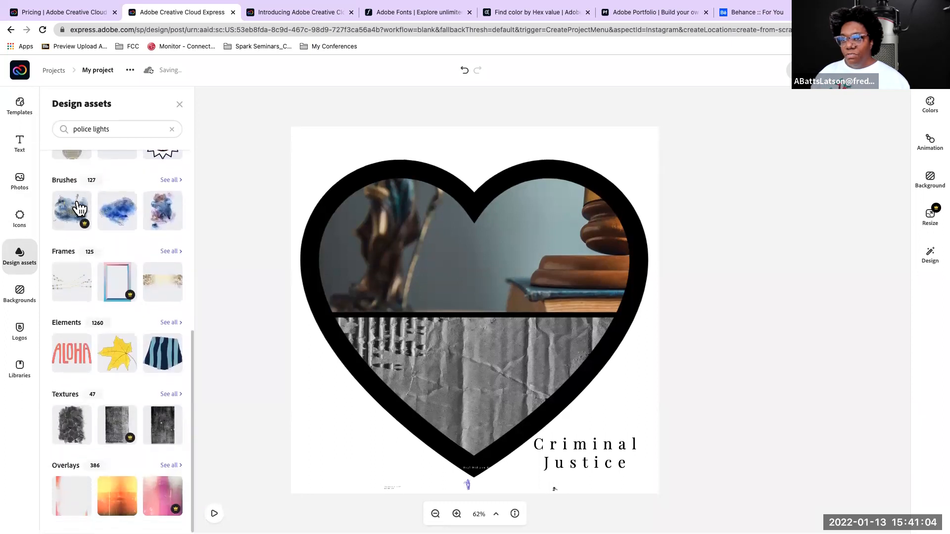
{"action": "scroll", "coordinate": [79, 209], "scroll_direction": "up", "scroll_amount": 5}
{"action": "scroll", "coordinate": [79, 208], "scroll_direction": "up", "scroll_amount": 6}
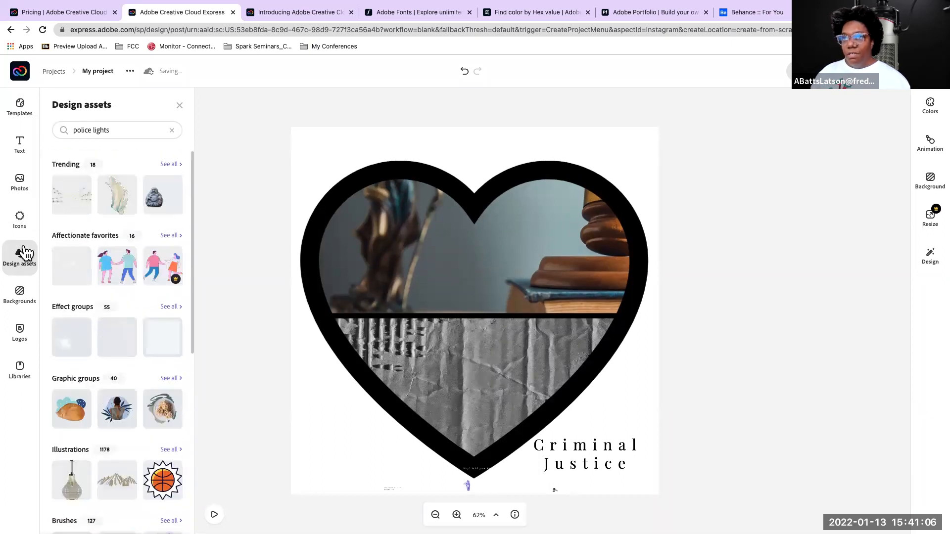
Look through the logo, photo, text and icon collections available for the post
{"action": "left_click", "coordinate": [19, 333]}
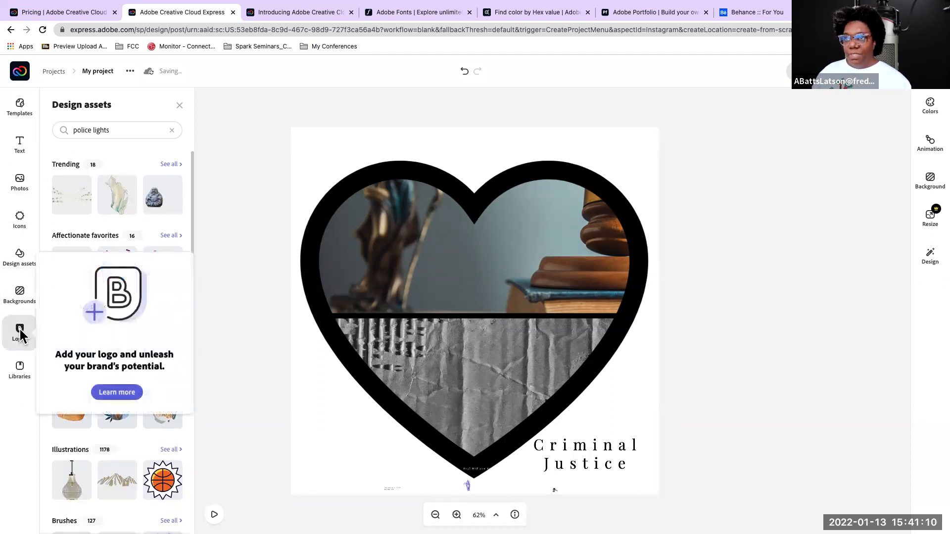
{"action": "left_click", "coordinate": [19, 187]}
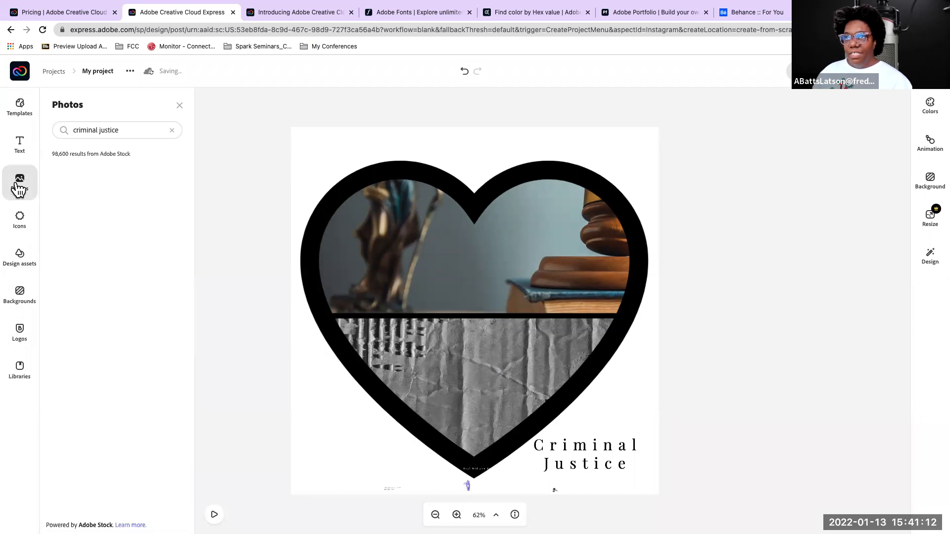
{"action": "left_click", "coordinate": [27, 143]}
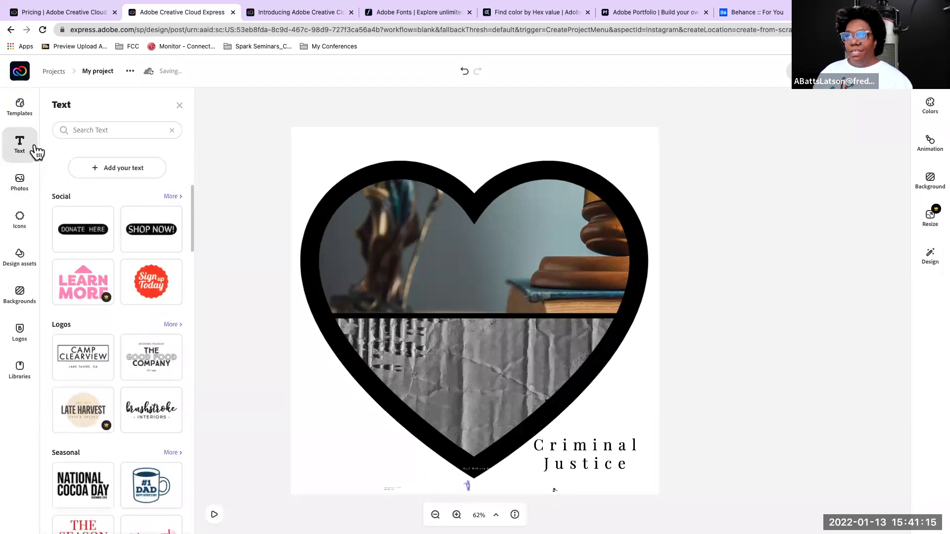
{"action": "left_click", "coordinate": [22, 227]}
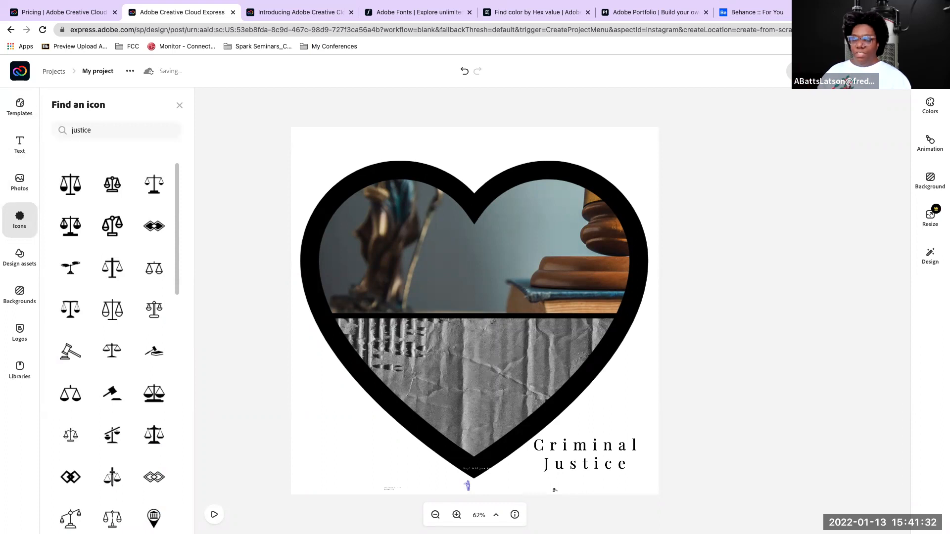
Open the Frederick Community College Blackboard login in a new browser tab
{"action": "left_click", "coordinate": [843, 13]}
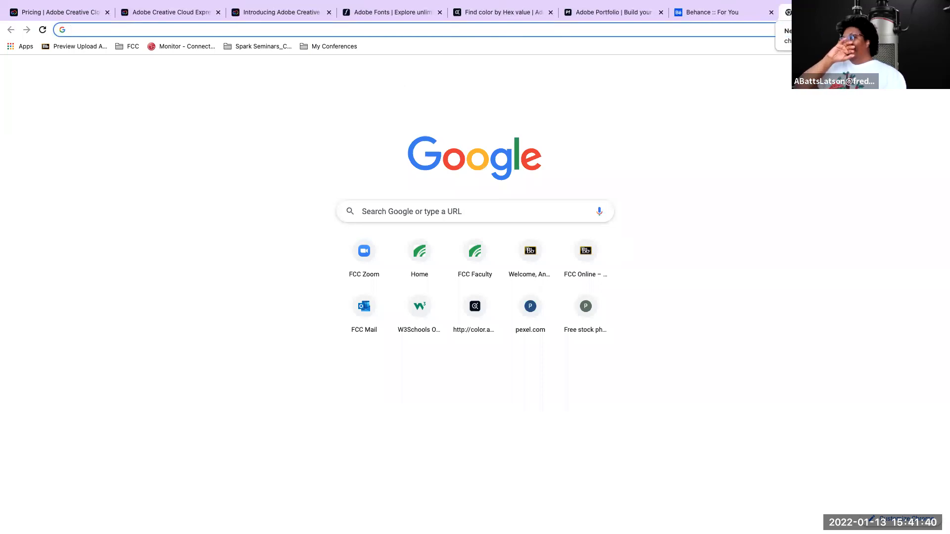
{"action": "left_click", "coordinate": [905, 70]}
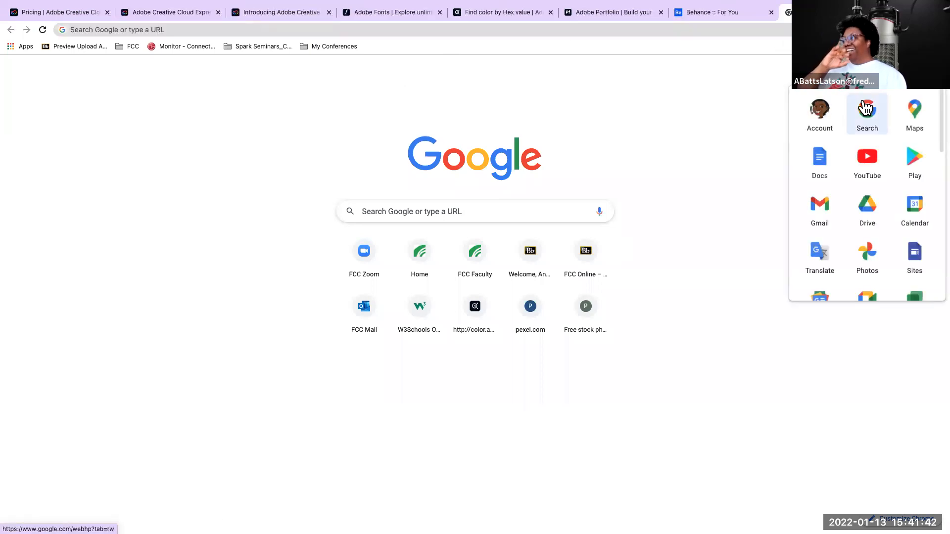
{"action": "left_click", "coordinate": [708, 135]}
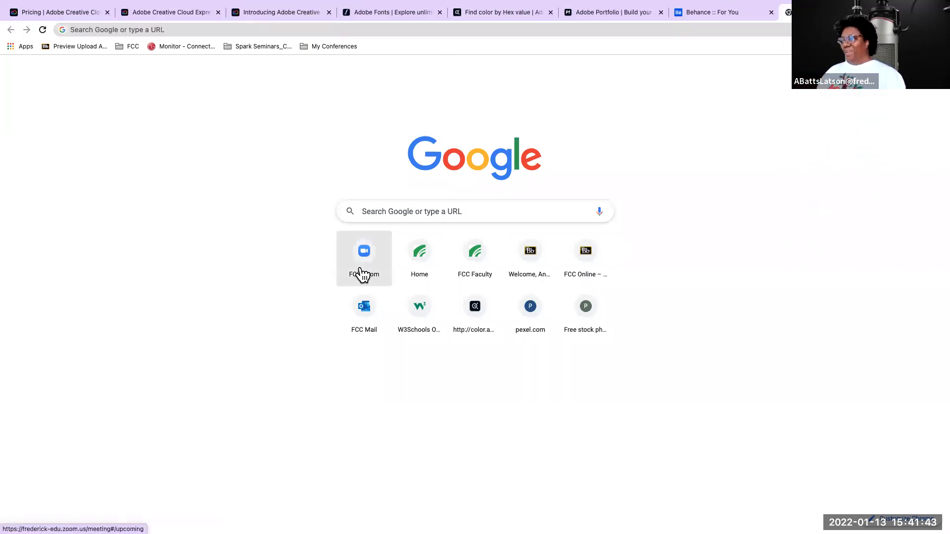
{"action": "left_click", "coordinate": [531, 257]}
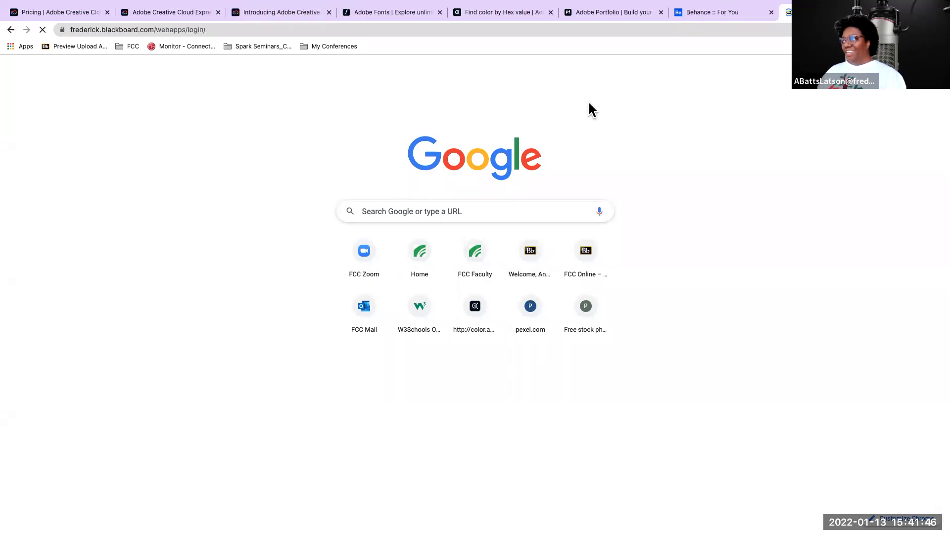
{"action": "left_click", "coordinate": [427, 330]}
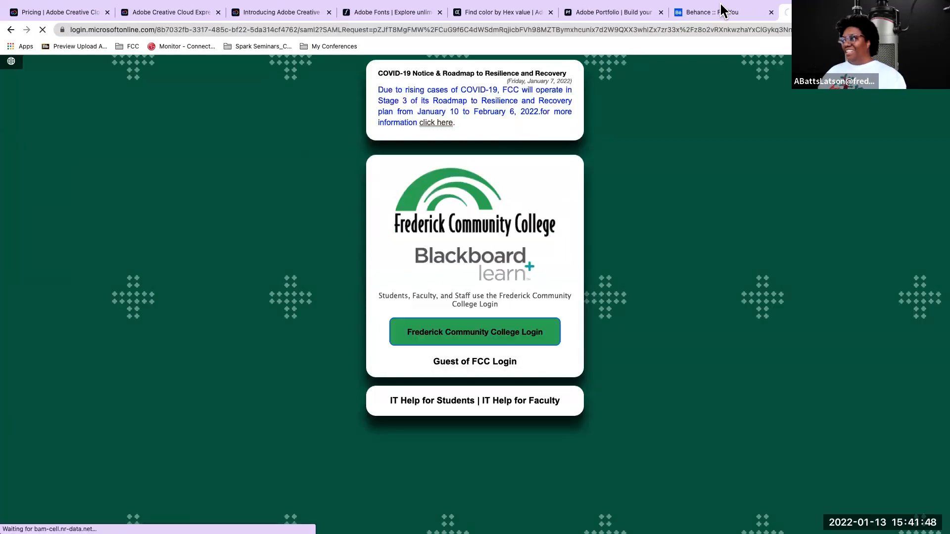
Copy the pink "WOW" sticker image from the Bitmoji extension and try to bring it into the Criminal Justice post
{"action": "left_click", "coordinate": [718, 14]}
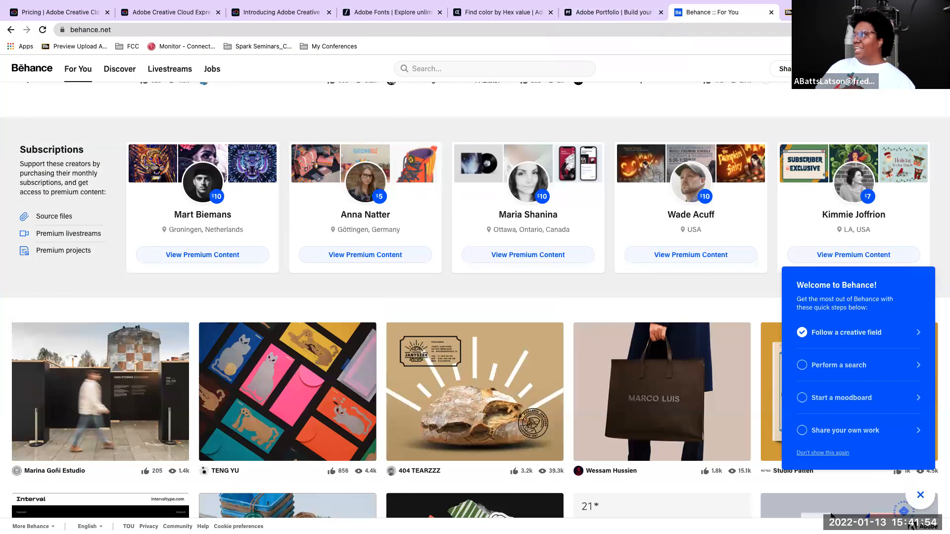
{"action": "left_click", "coordinate": [890, 29]}
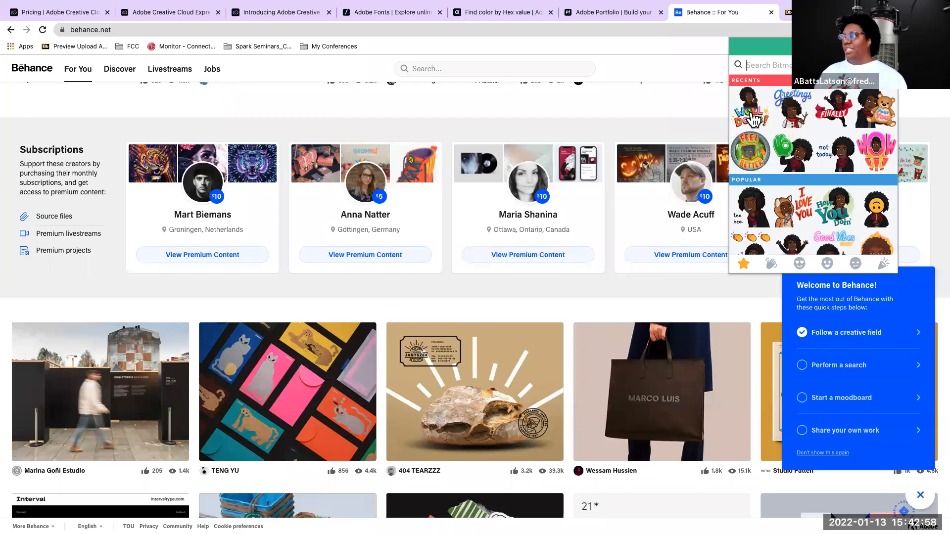
{"action": "right_click", "coordinate": [876, 149]}
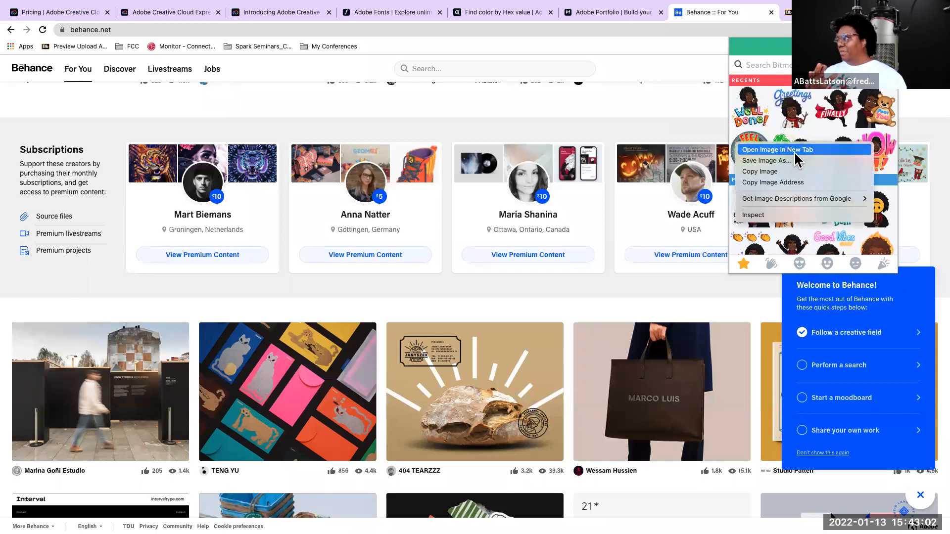
{"action": "left_click", "coordinate": [768, 171]}
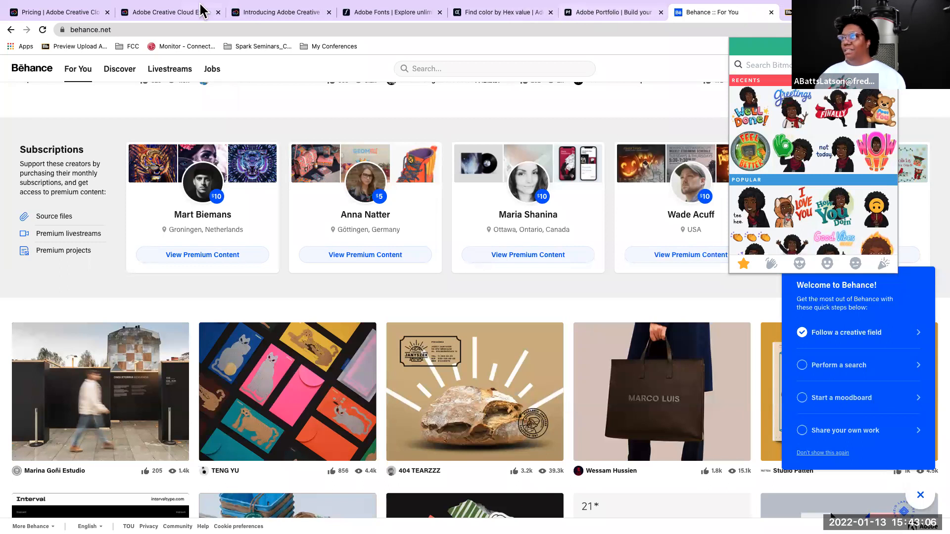
{"action": "left_click", "coordinate": [191, 15]}
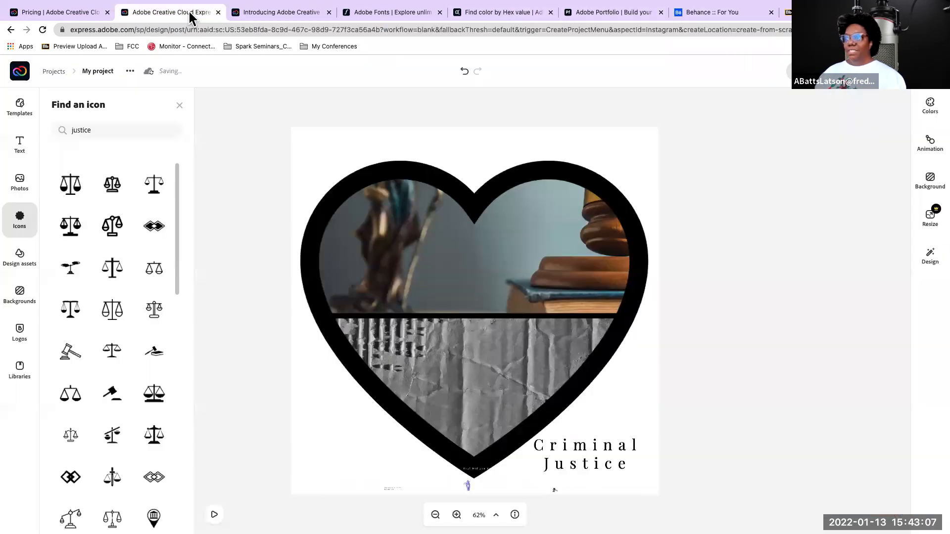
{"action": "left_click", "coordinate": [338, 135]}
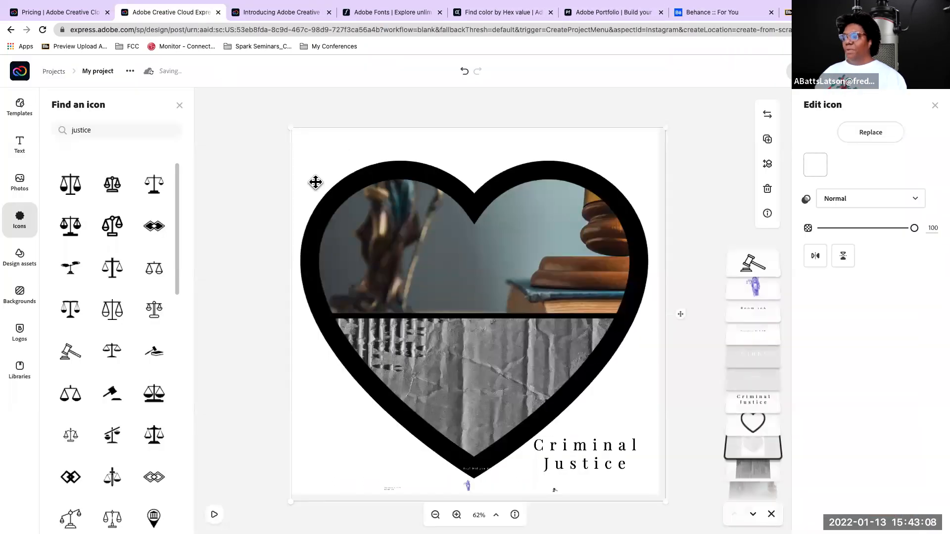
{"action": "left_click", "coordinate": [247, 150]}
{"action": "left_click", "coordinate": [303, 136]}
{"action": "left_click", "coordinate": [246, 149]}
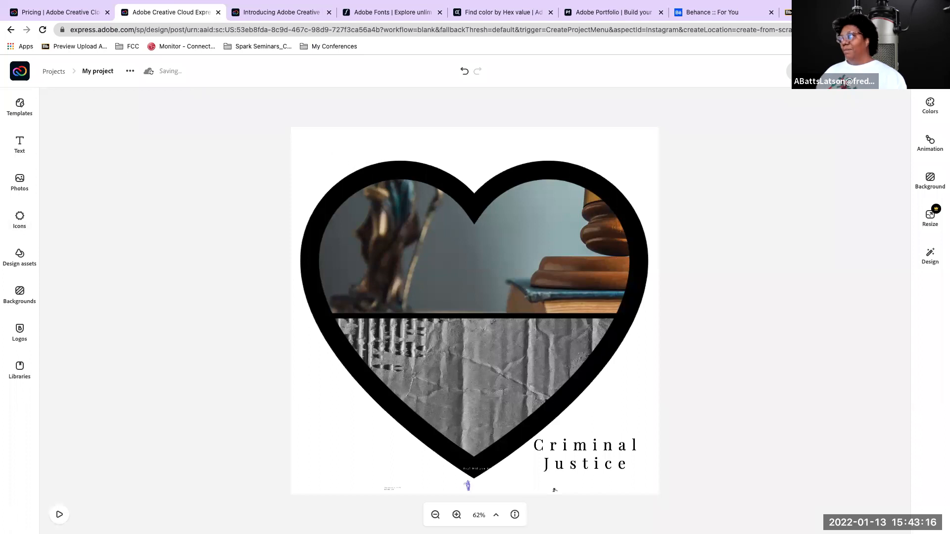
Save the pink "WOW" Bitmoji sticker to the Desktop under the file name "bit"
{"action": "left_click", "coordinate": [923, 29]}
{"action": "left_click", "coordinate": [891, 29]}
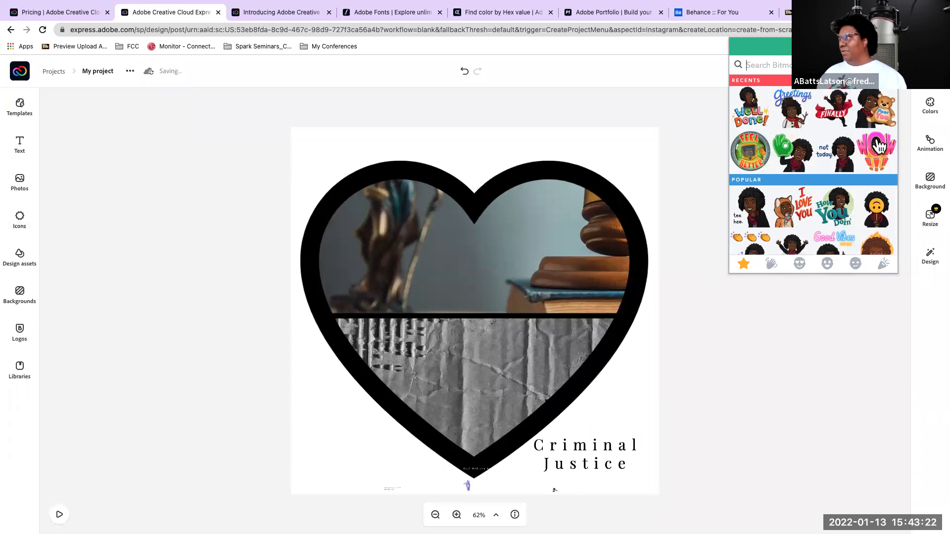
{"action": "right_click", "coordinate": [879, 147]}
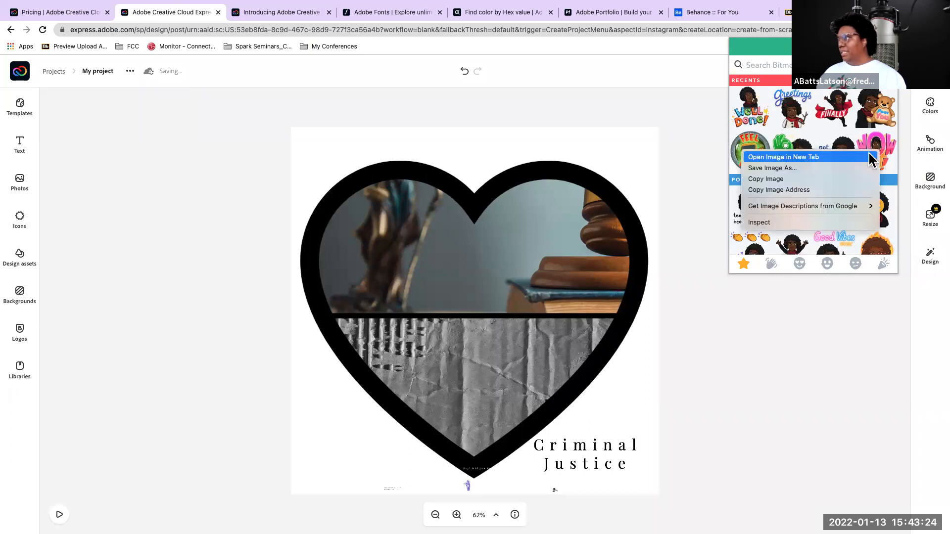
{"action": "left_click", "coordinate": [808, 167]}
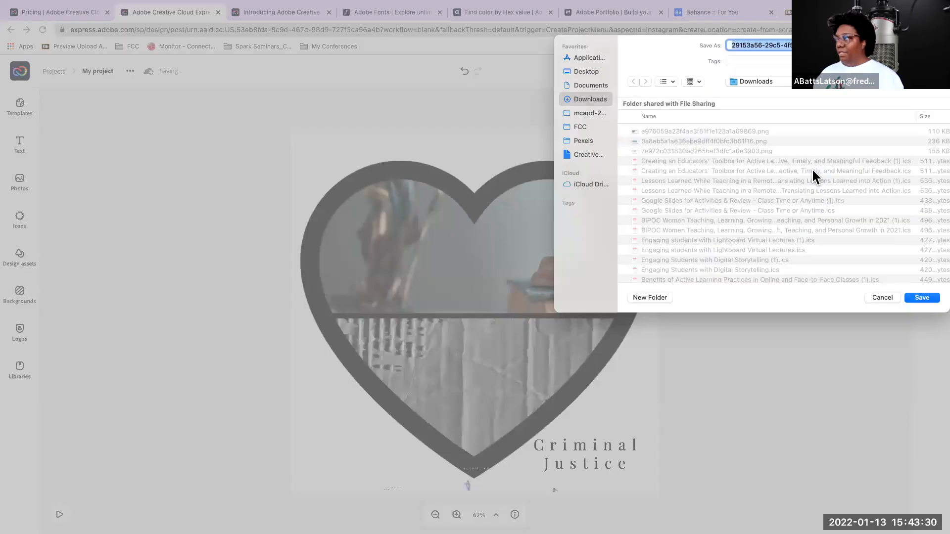
{"action": "left_click", "coordinate": [583, 74]}
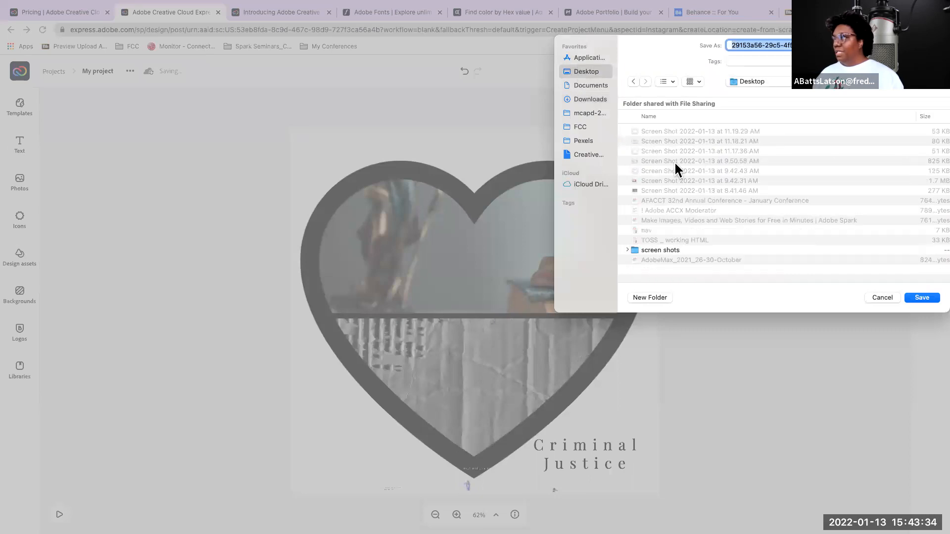
{"action": "type", "text": "b"}
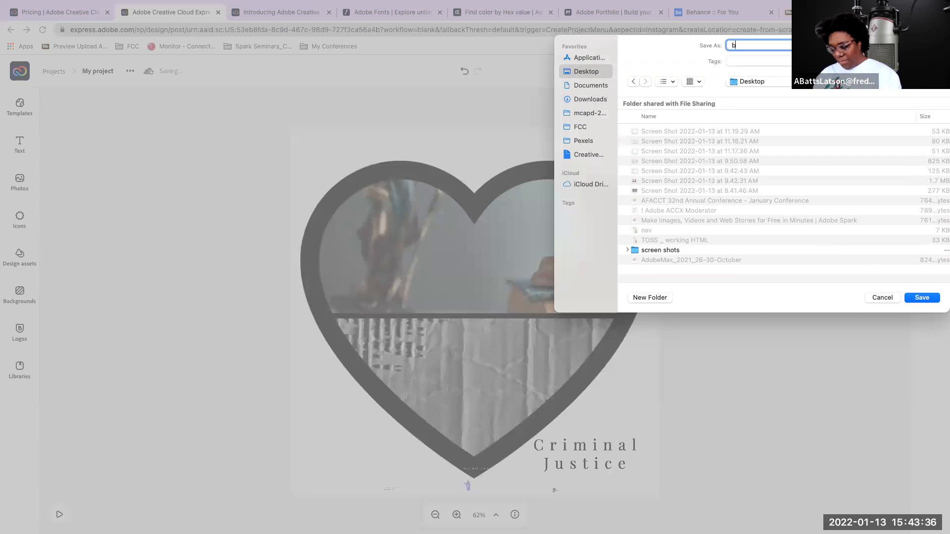
{"action": "type", "text": "it"}
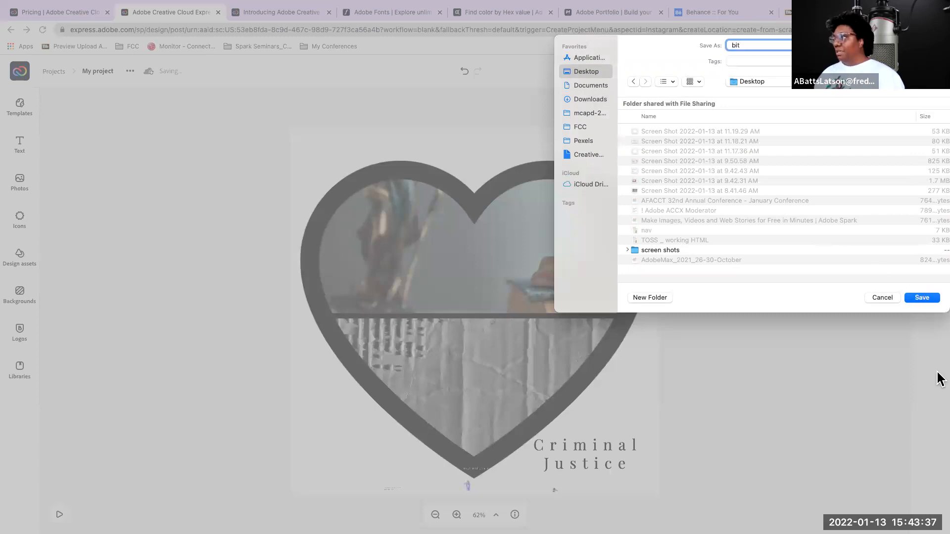
{"action": "left_click", "coordinate": [910, 296]}
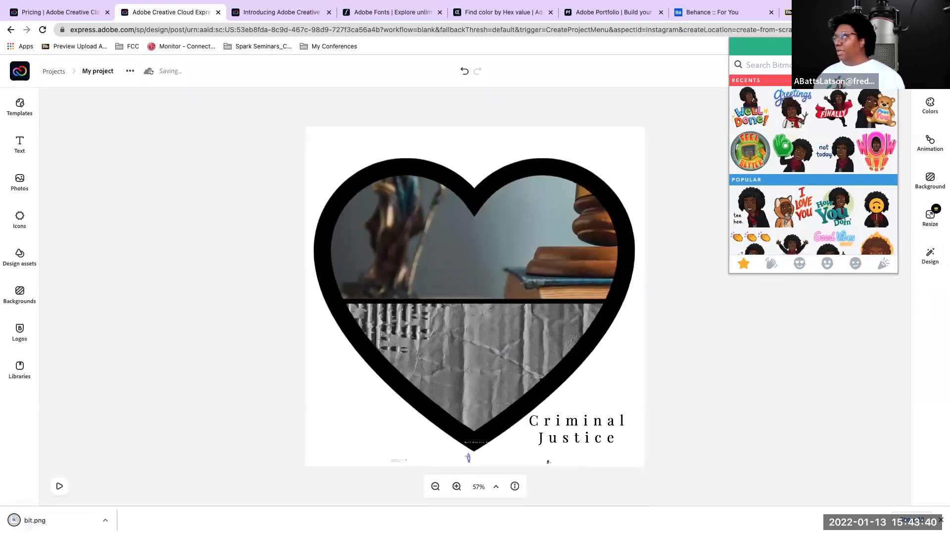
Search the Bitmoji stickers for "police"
{"action": "left_click", "coordinate": [890, 30]}
{"action": "left_click", "coordinate": [889, 30]}
{"action": "left_click", "coordinate": [890, 30]}
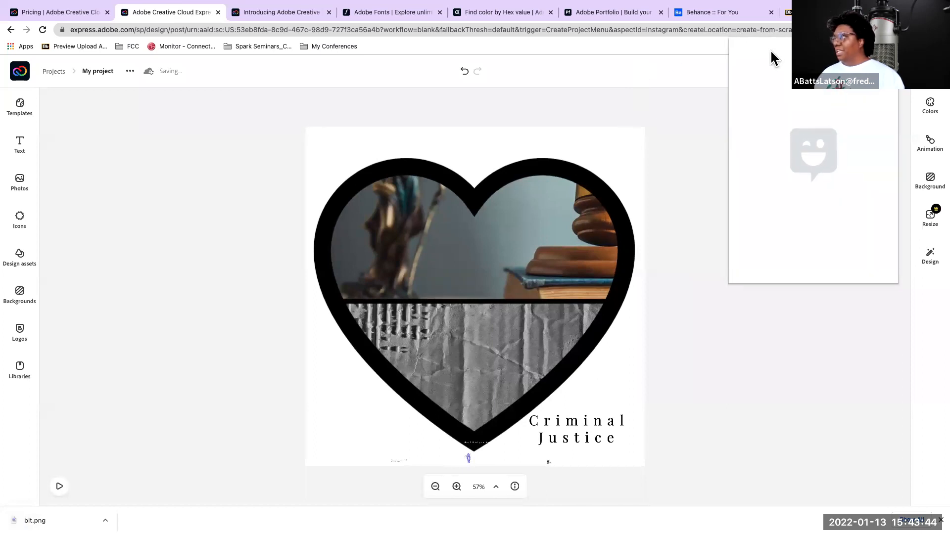
{"action": "type", "text": "po"}
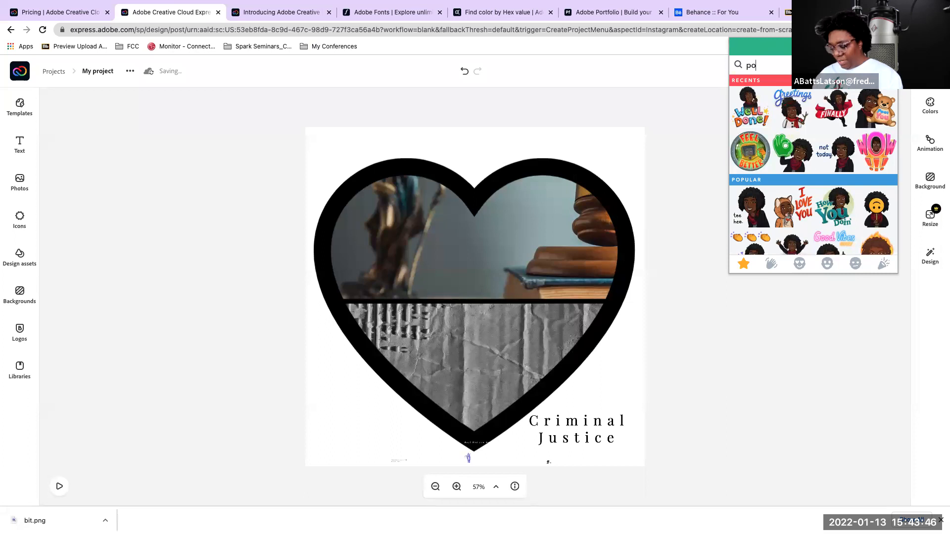
{"action": "type", "text": "lice"}
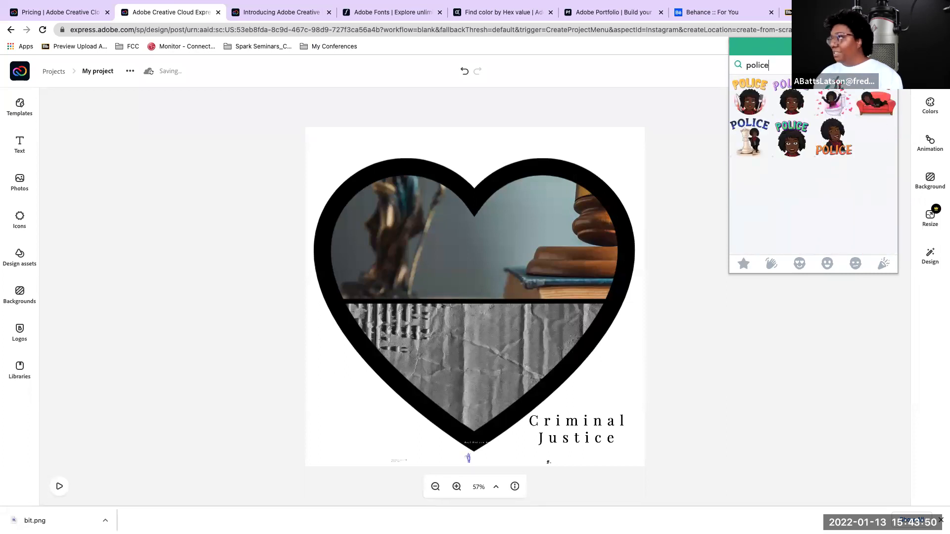
Upload the "bit" Bitmoji sticker image from the Desktop into the Criminal Justice post
{"action": "left_click", "coordinate": [562, 107]}
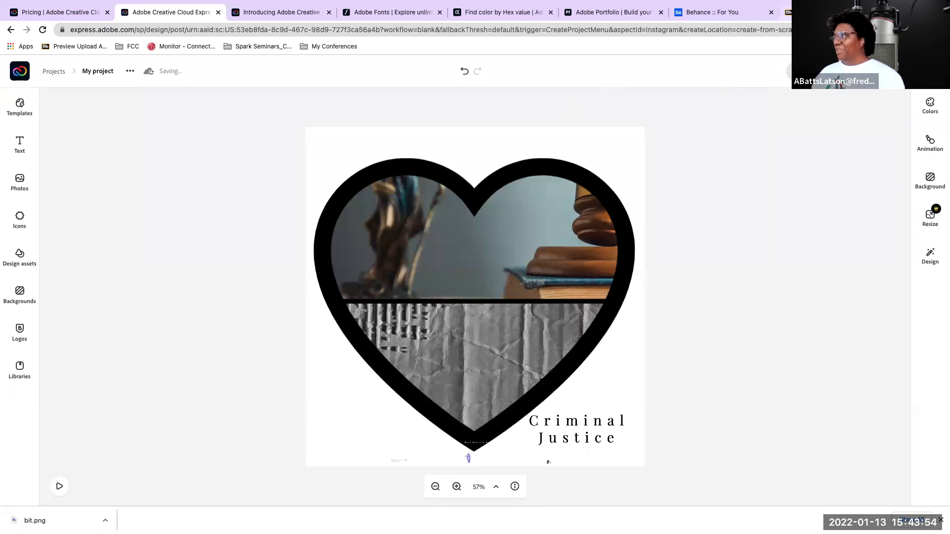
{"action": "mouse_move", "coordinate": [831, 1]}
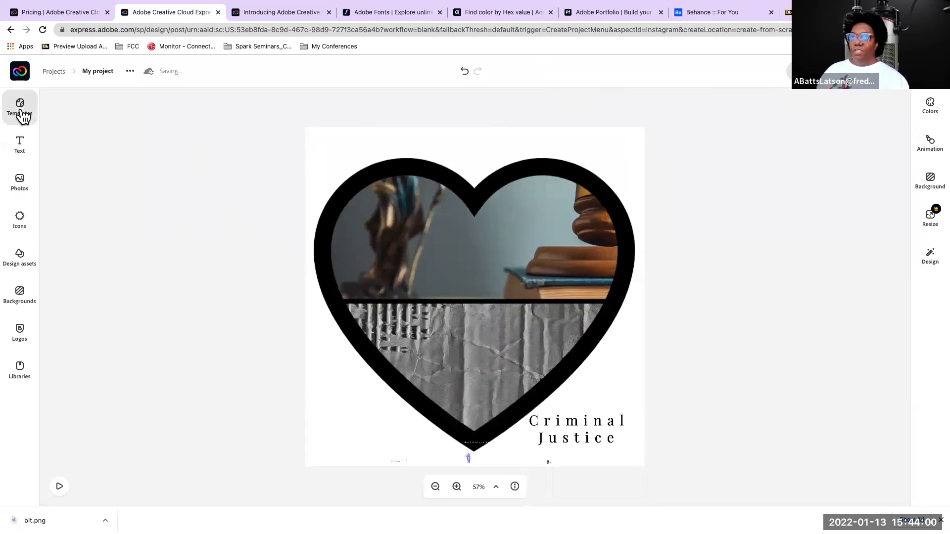
{"action": "left_click", "coordinate": [18, 183]}
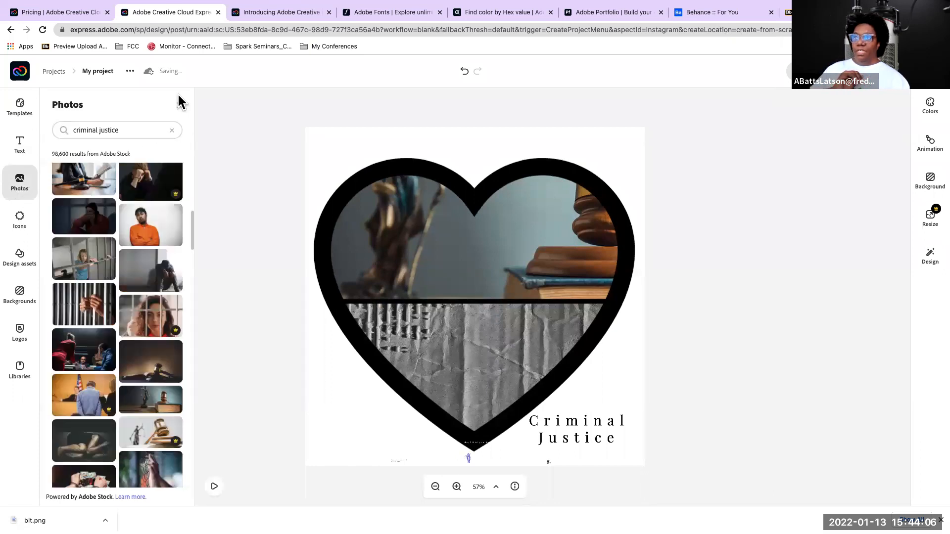
{"action": "left_click", "coordinate": [179, 105]}
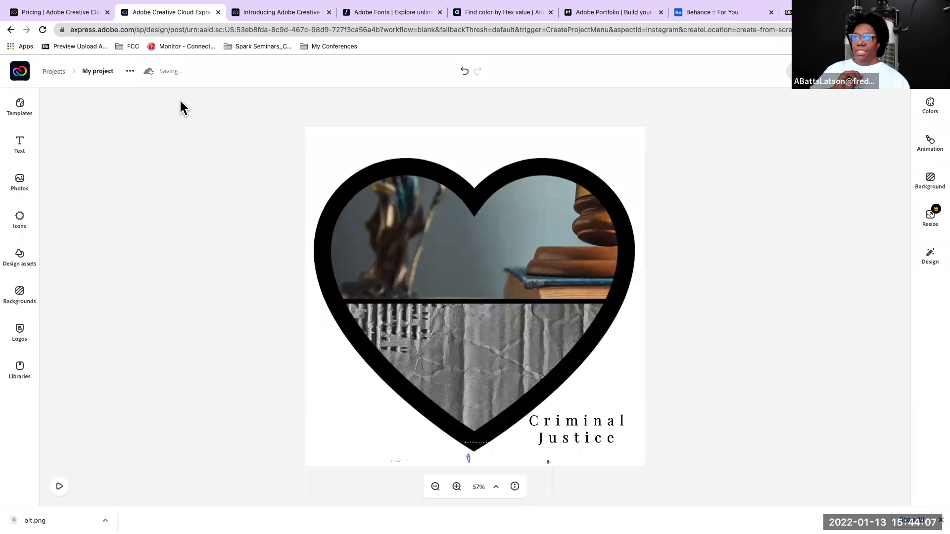
{"action": "left_click", "coordinate": [19, 184]}
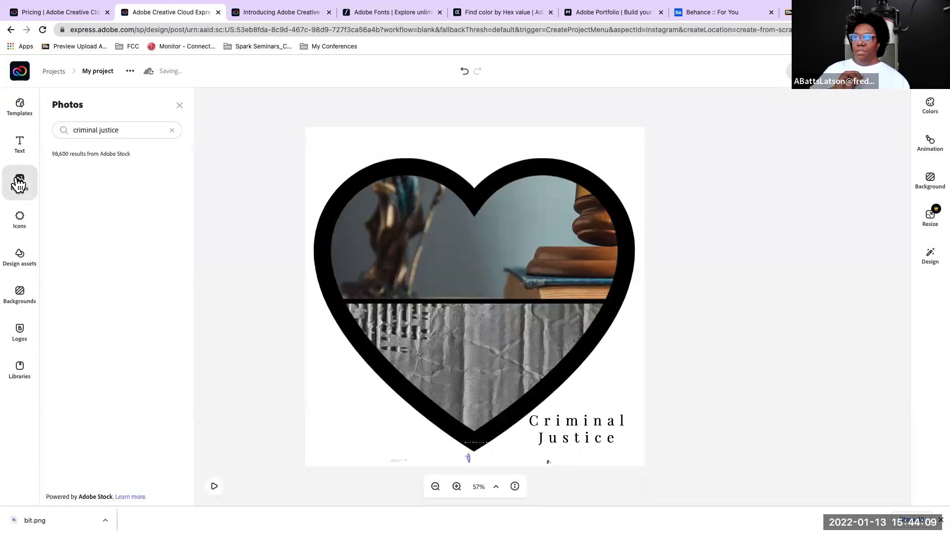
{"action": "left_click", "coordinate": [170, 131]}
{"action": "scroll", "coordinate": [119, 177], "scroll_direction": "down", "scroll_amount": 5}
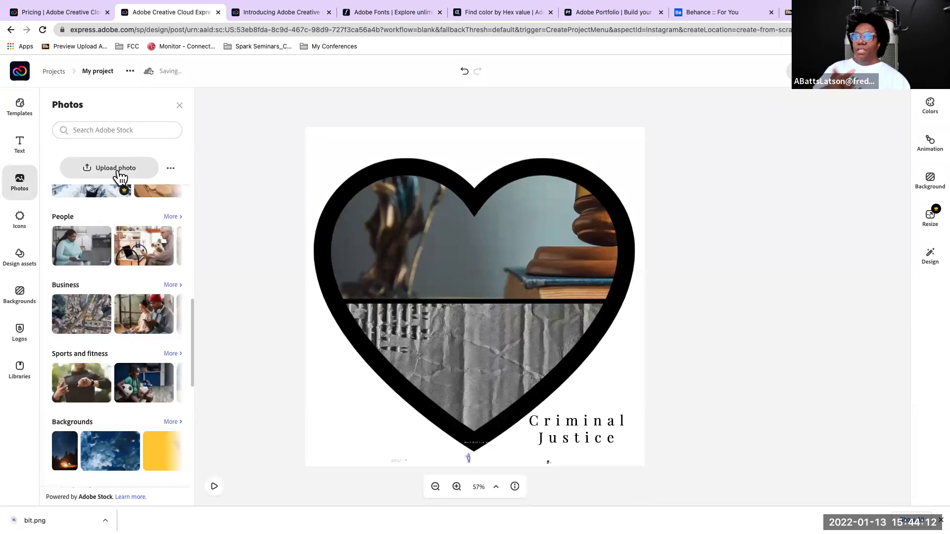
{"action": "left_click", "coordinate": [118, 168]}
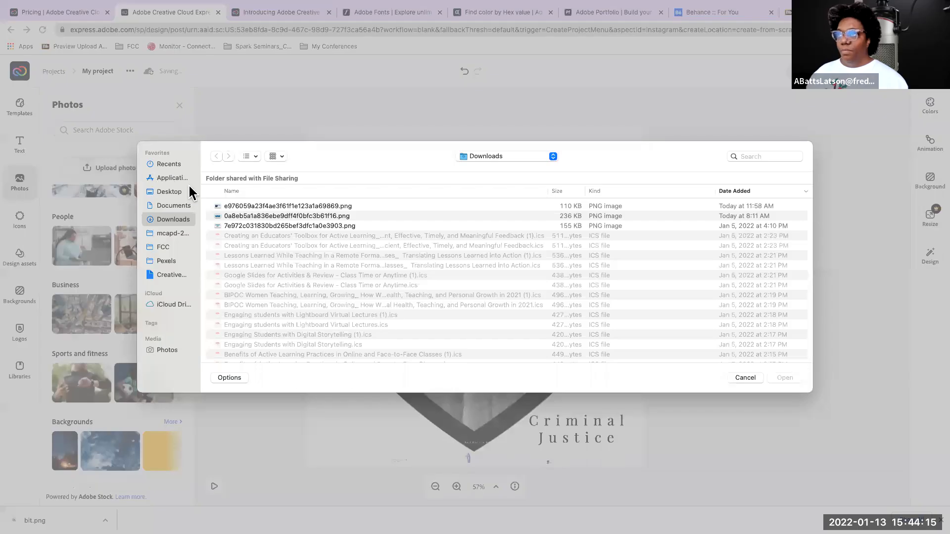
{"action": "left_click", "coordinate": [164, 192]}
{"action": "double_click", "coordinate": [236, 207]}
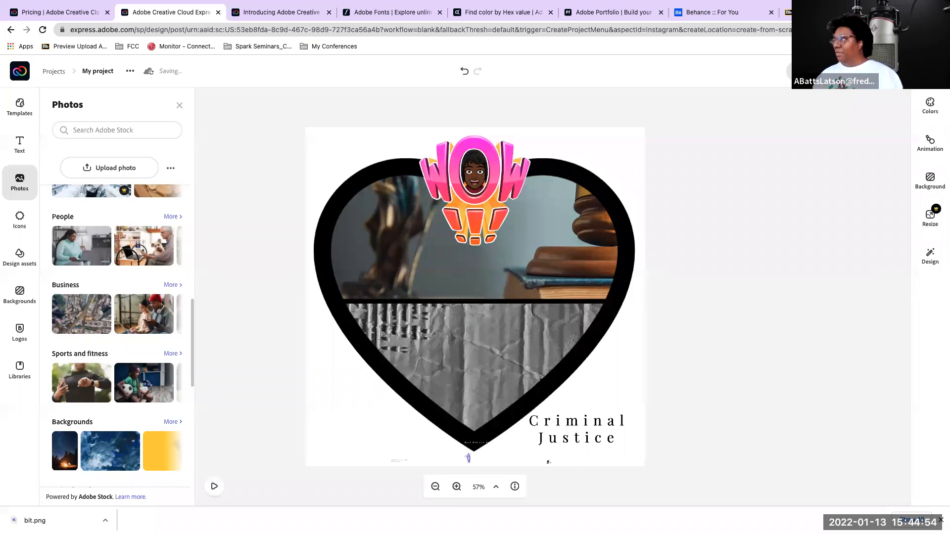
Apply the Color shuffle text animation to the Criminal Justice post and start its download as MP4 Video (720p)
{"action": "left_click", "coordinate": [849, 71]}
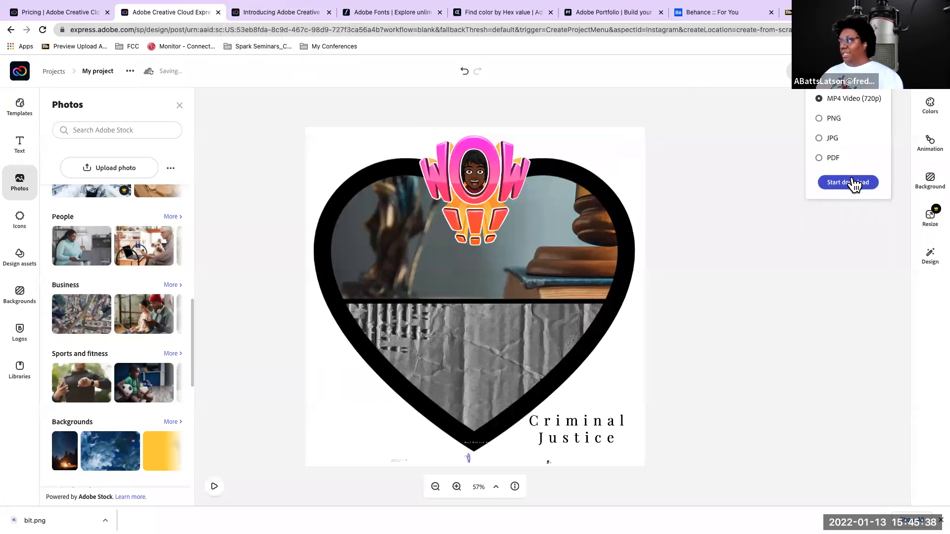
{"action": "left_click", "coordinate": [924, 154]}
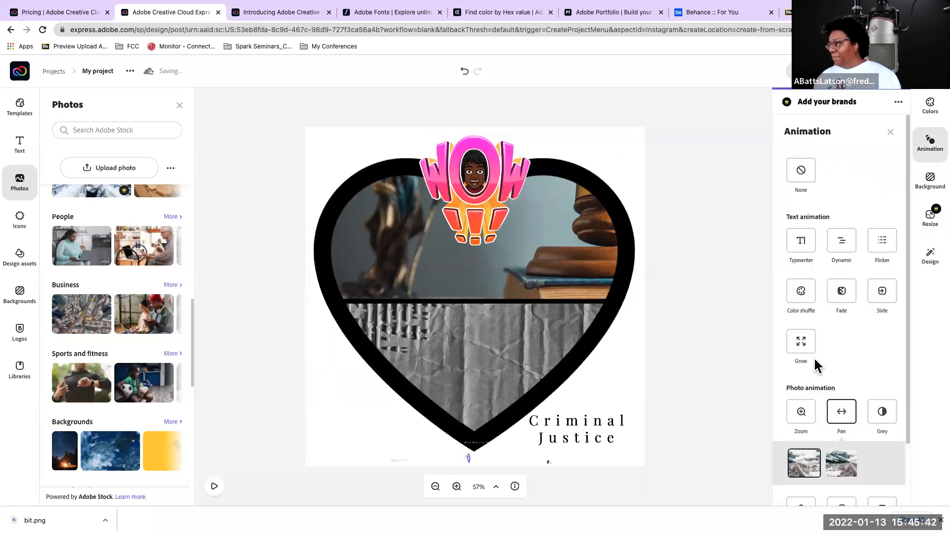
{"action": "scroll", "coordinate": [814, 365], "scroll_direction": "down", "scroll_amount": 3}
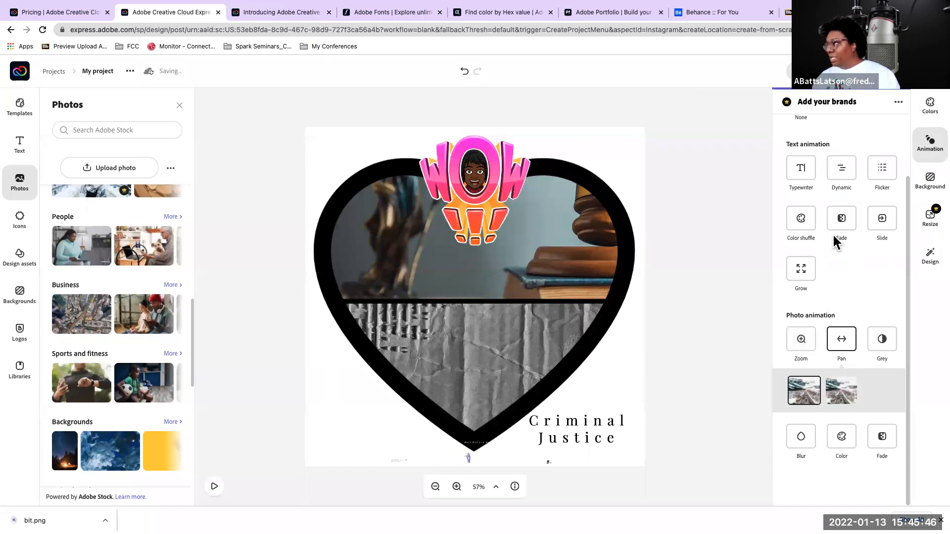
{"action": "left_click", "coordinate": [801, 223]}
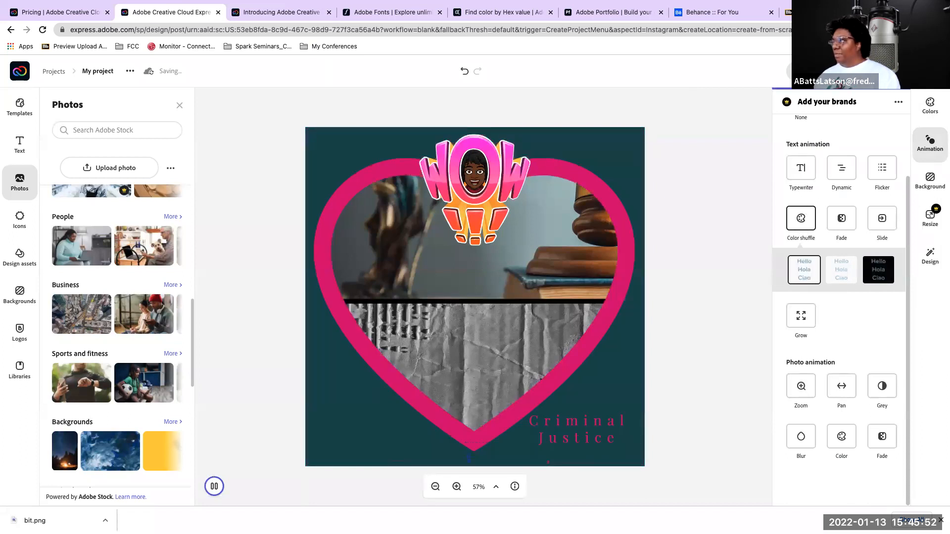
{"action": "left_click", "coordinate": [847, 71]}
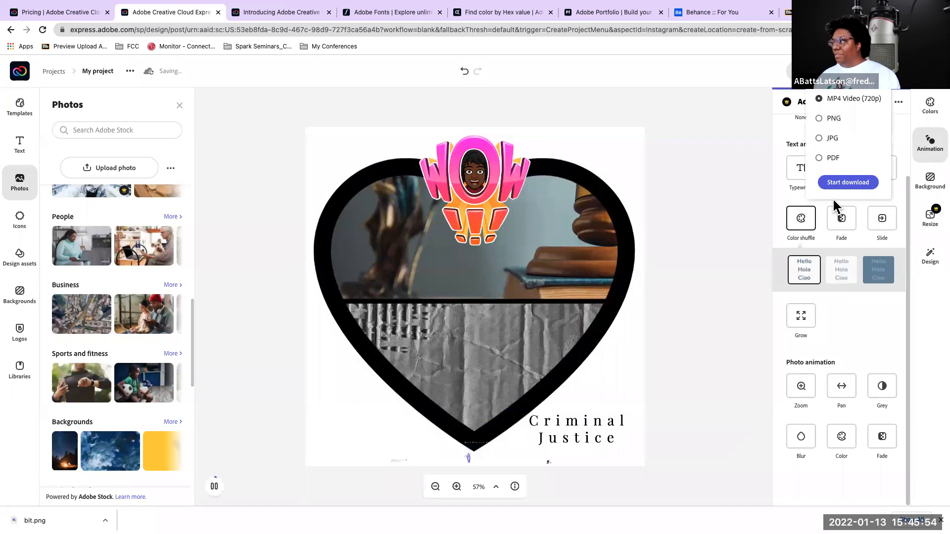
{"action": "left_click", "coordinate": [835, 183]}
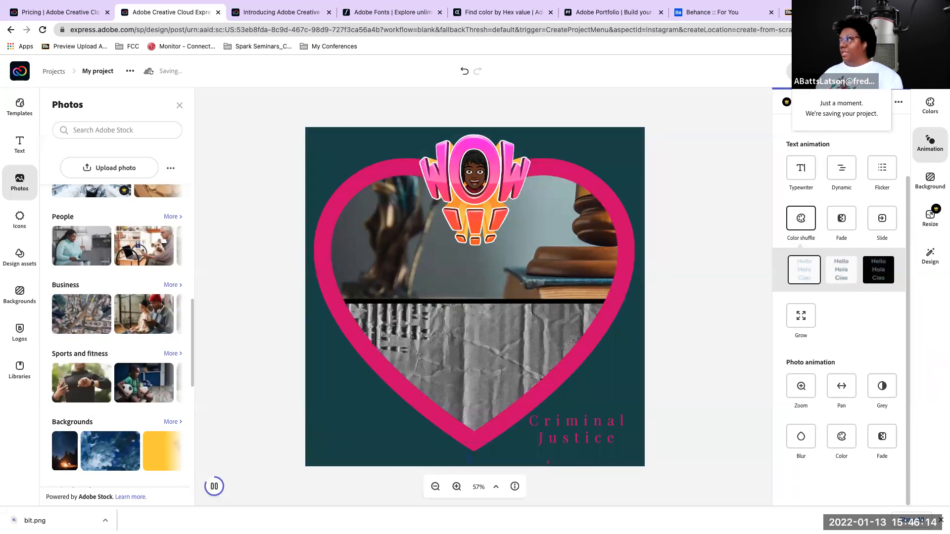
Search for "adobe education exchange" in a new browser tab and open the Adobe Education Exchange site
{"action": "key", "text": "super+t"}
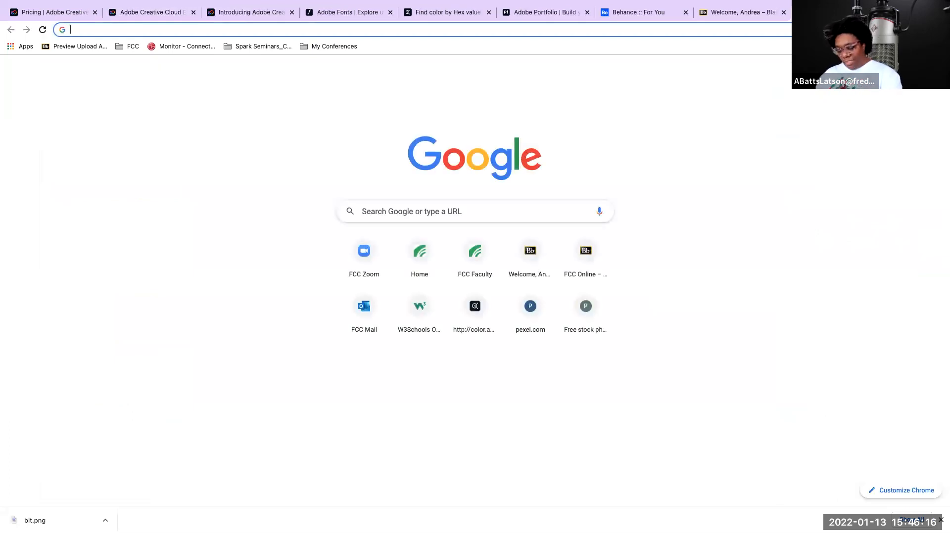
{"action": "type", "text": "adobe"}
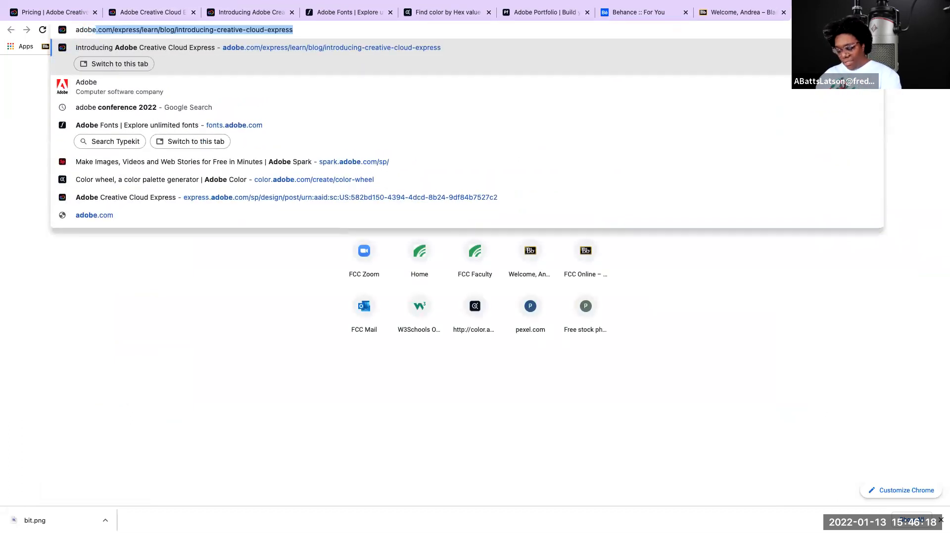
{"action": "type", "text": "e"}
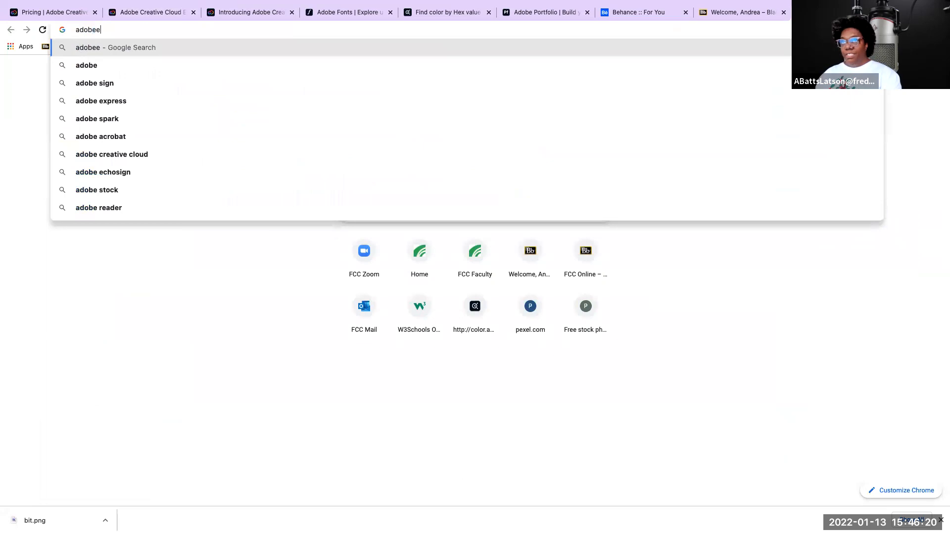
{"action": "key", "text": "BackSpace"}
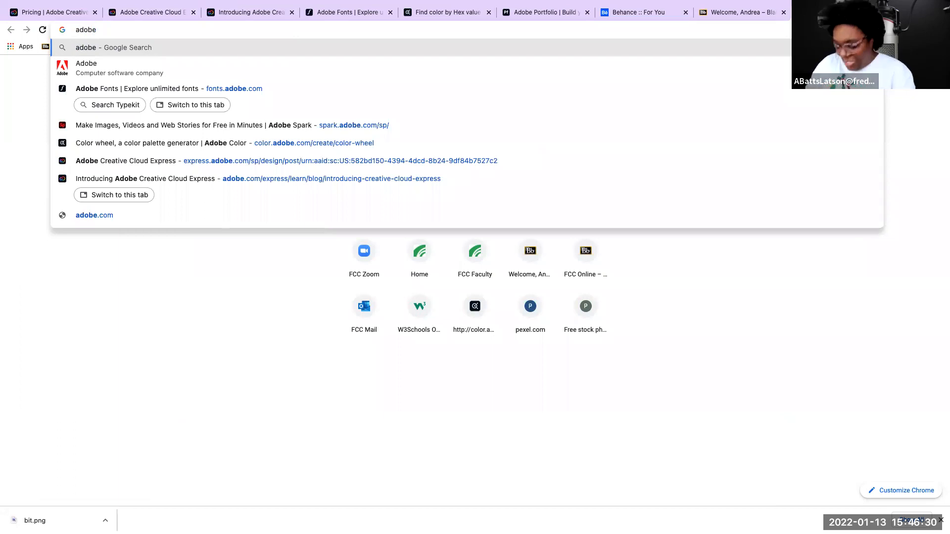
{"action": "type", "text": "e"}
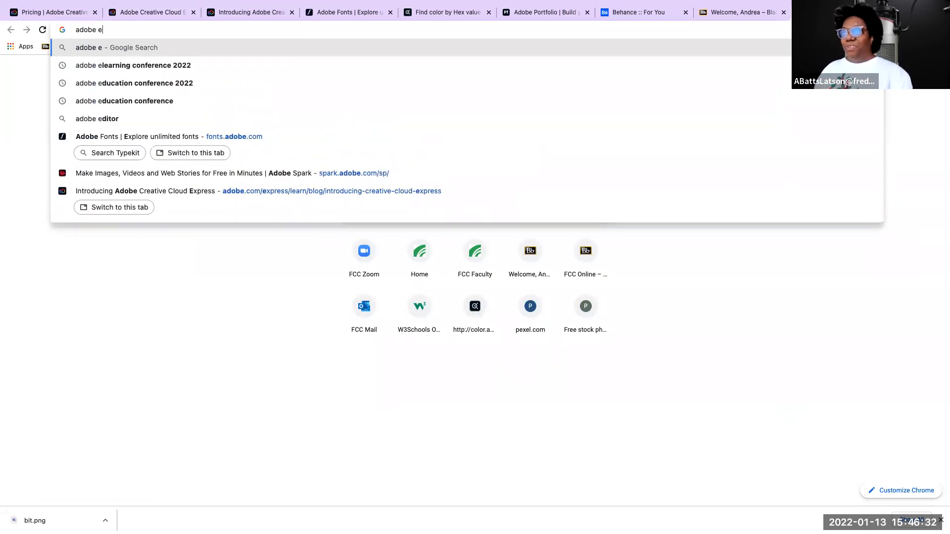
{"action": "type", "text": "d"}
{"action": "type", "text": "u"}
{"action": "key", "text": "BackSpace"}
{"action": "type", "text": "u"}
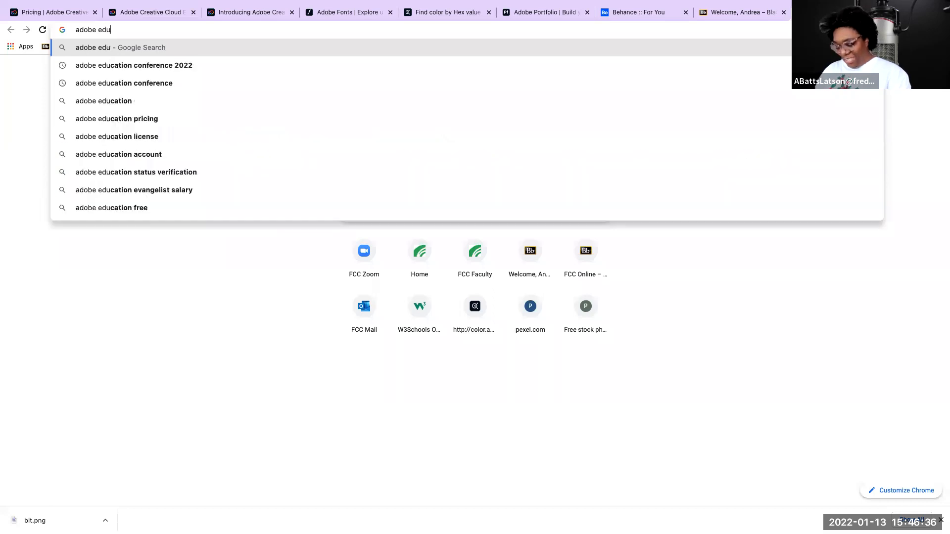
{"action": "type", "text": "cation exchang"}
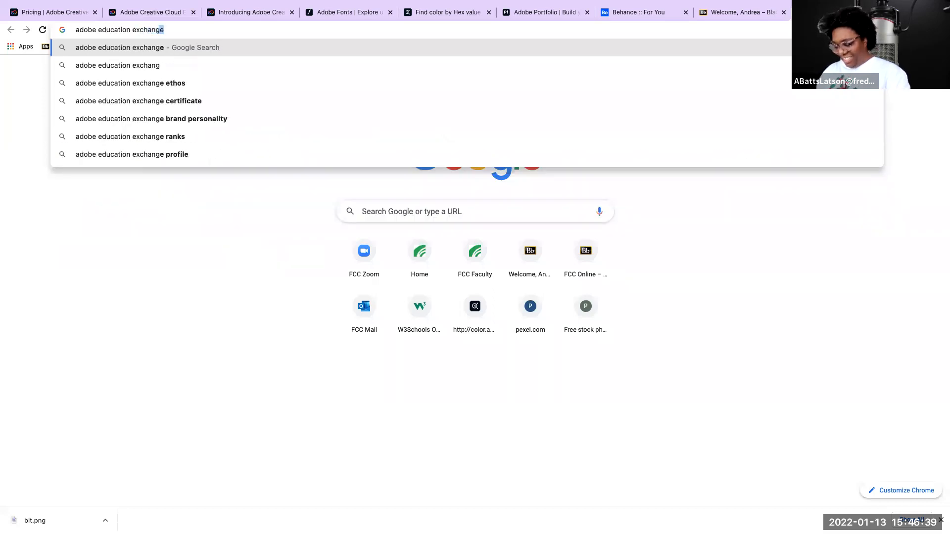
{"action": "key", "text": "Return"}
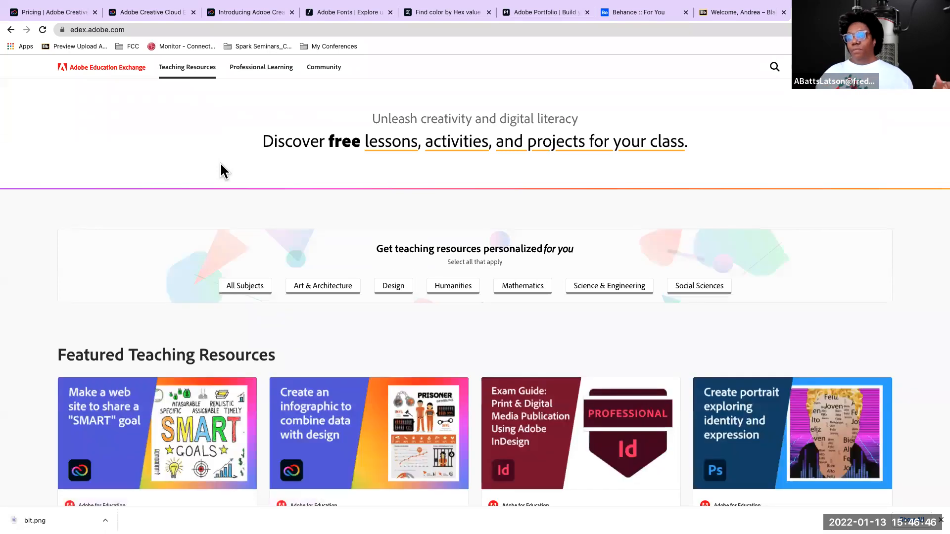
Sign in to the Adobe Education Exchange from its home page
{"action": "scroll", "coordinate": [270, 210], "scroll_direction": "down", "scroll_amount": 2}
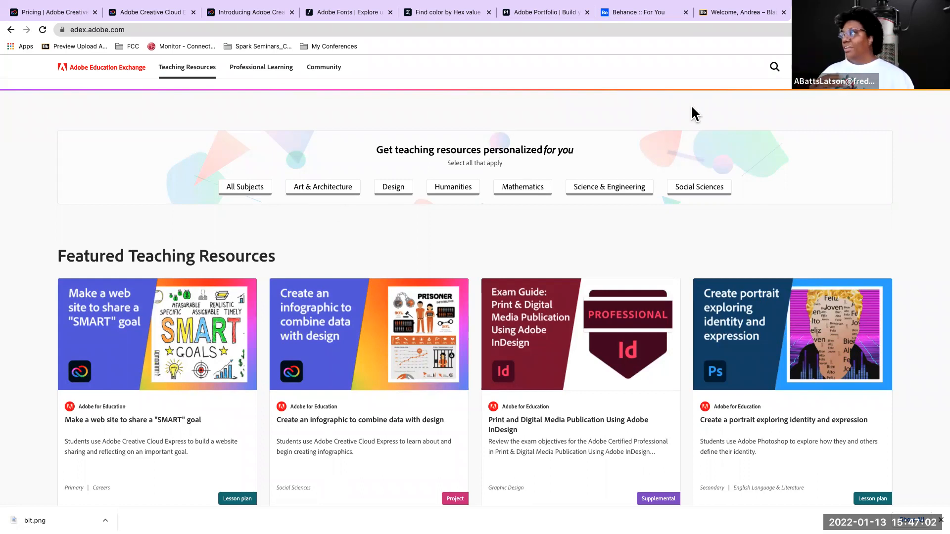
{"action": "scroll", "coordinate": [693, 107], "scroll_direction": "down", "scroll_amount": 3}
{"action": "scroll", "coordinate": [694, 107], "scroll_direction": "up", "scroll_amount": 3}
{"action": "scroll", "coordinate": [695, 112], "scroll_direction": "up", "scroll_amount": 2}
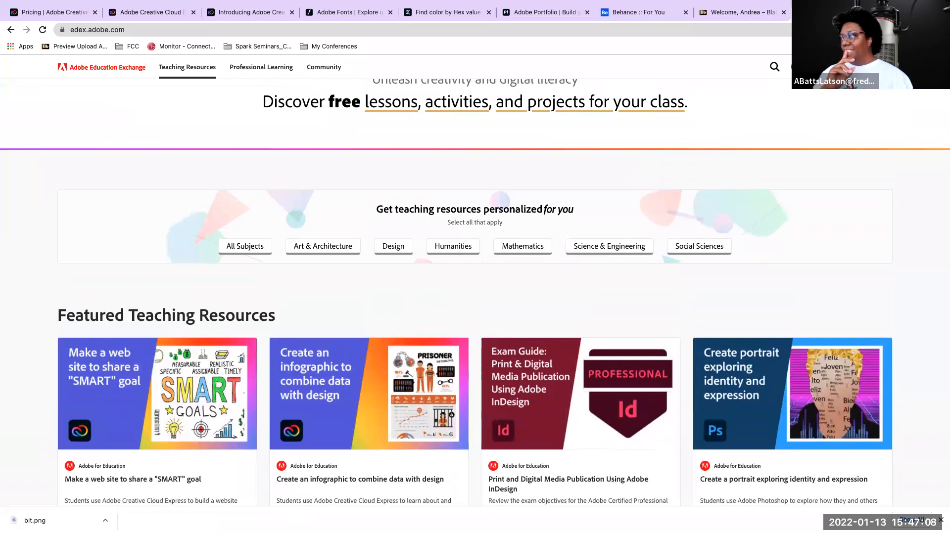
{"action": "left_click", "coordinate": [873, 67]}
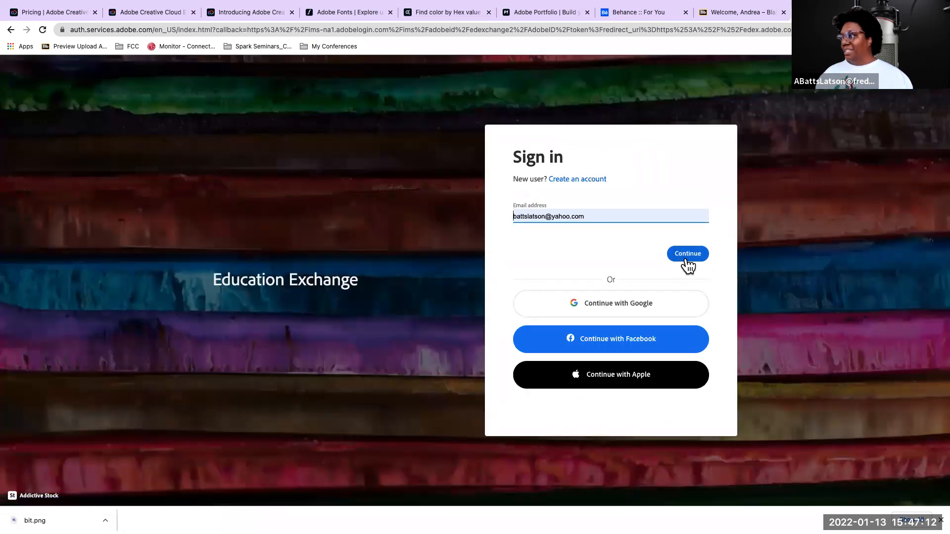
{"action": "left_click", "coordinate": [687, 257]}
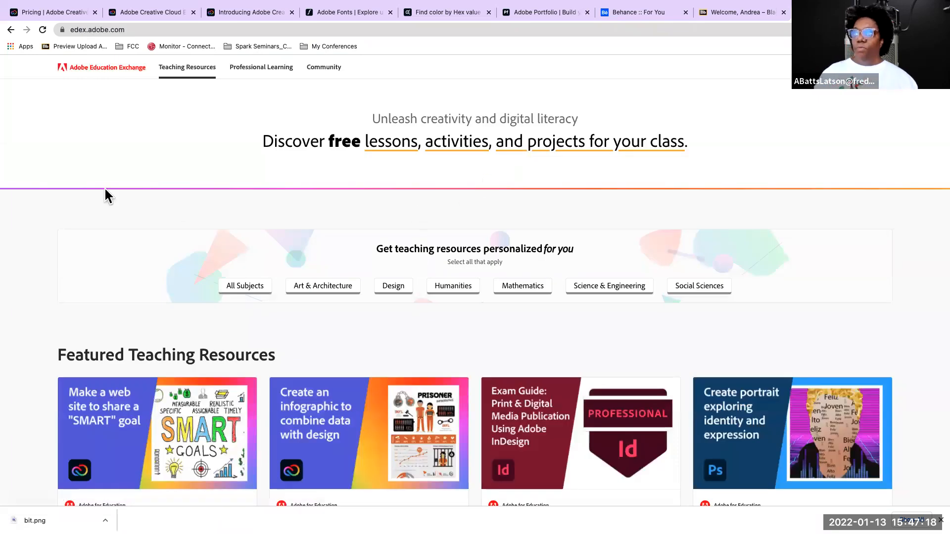
Look through the featured teaching resources and the Creative Cloud Express and Khan Academy sections of the home page
{"action": "scroll", "coordinate": [105, 189], "scroll_direction": "down", "scroll_amount": 4}
{"action": "scroll", "coordinate": [106, 191], "scroll_direction": "up", "scroll_amount": 4}
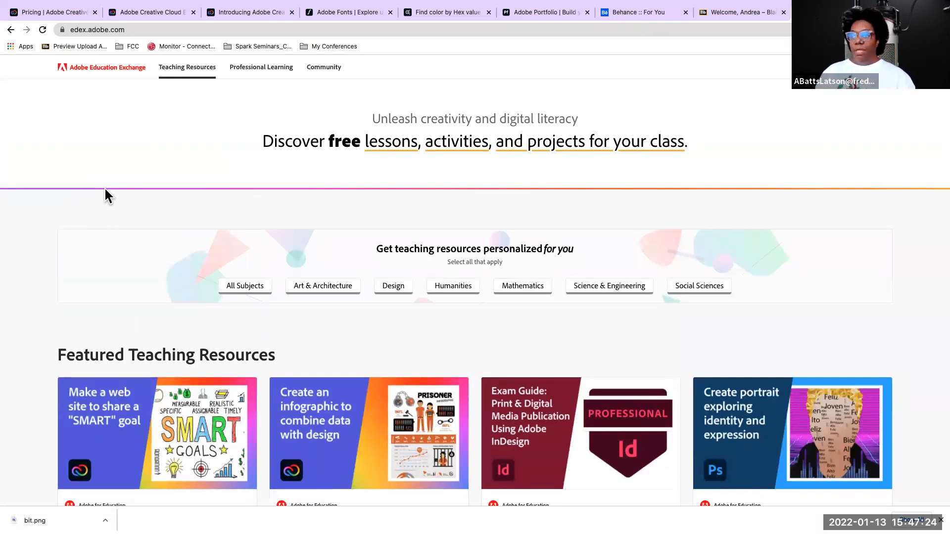
{"action": "scroll", "coordinate": [121, 207], "scroll_direction": "down", "scroll_amount": 4}
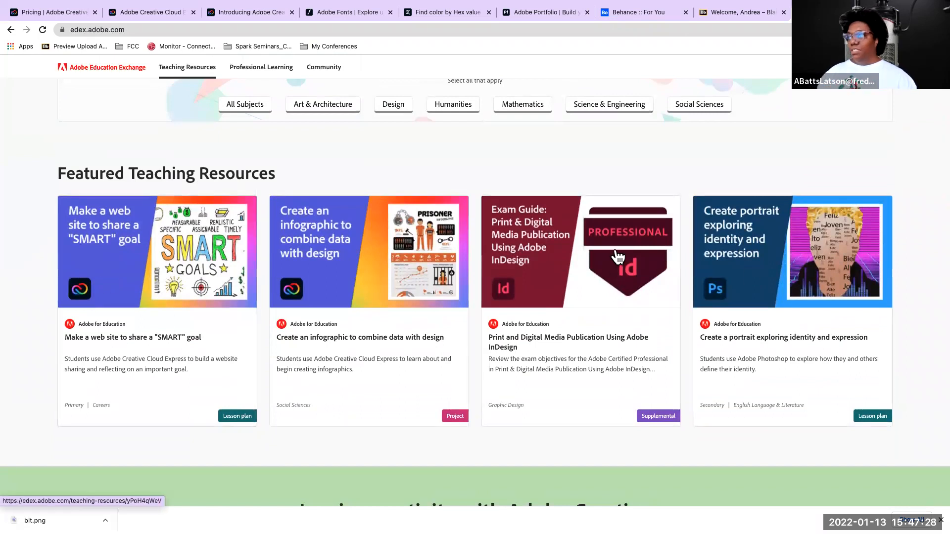
{"action": "scroll", "coordinate": [175, 193], "scroll_direction": "down", "scroll_amount": 5}
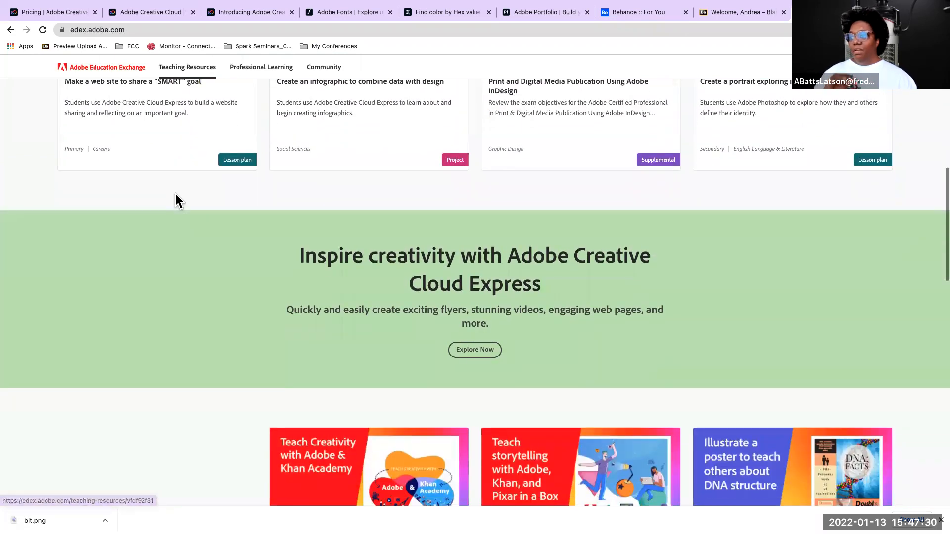
{"action": "scroll", "coordinate": [177, 201], "scroll_direction": "down", "scroll_amount": 3}
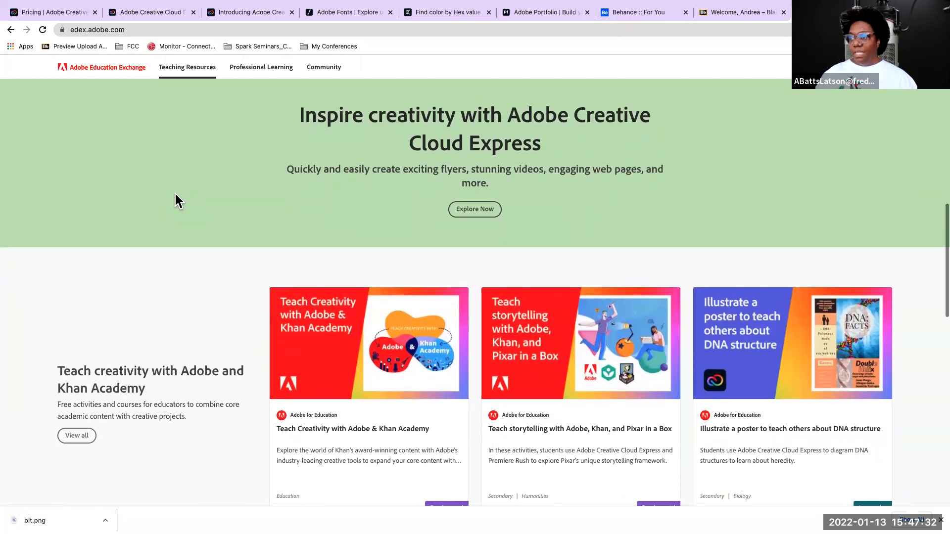
{"action": "scroll", "coordinate": [177, 200], "scroll_direction": "down", "scroll_amount": 2}
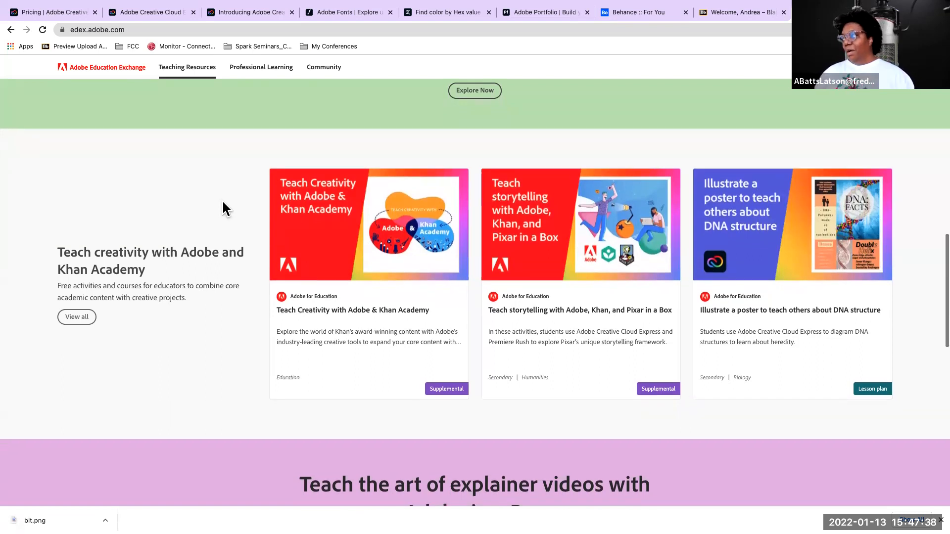
{"action": "scroll", "coordinate": [223, 205], "scroll_direction": "down", "scroll_amount": 1}
{"action": "scroll", "coordinate": [355, 210], "scroll_direction": "up", "scroll_amount": 2}
{"action": "scroll", "coordinate": [355, 209], "scroll_direction": "up", "scroll_amount": 13}
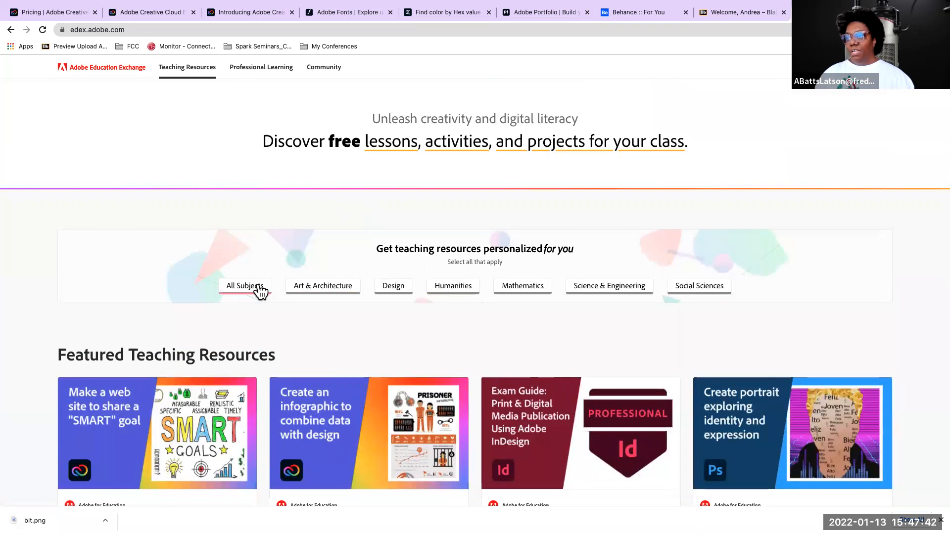
Personalize the teaching resources for All Subjects and examine the suggested lessons and projects
{"action": "left_click", "coordinate": [261, 291]}
{"action": "scroll", "coordinate": [257, 291], "scroll_direction": "down", "scroll_amount": 3}
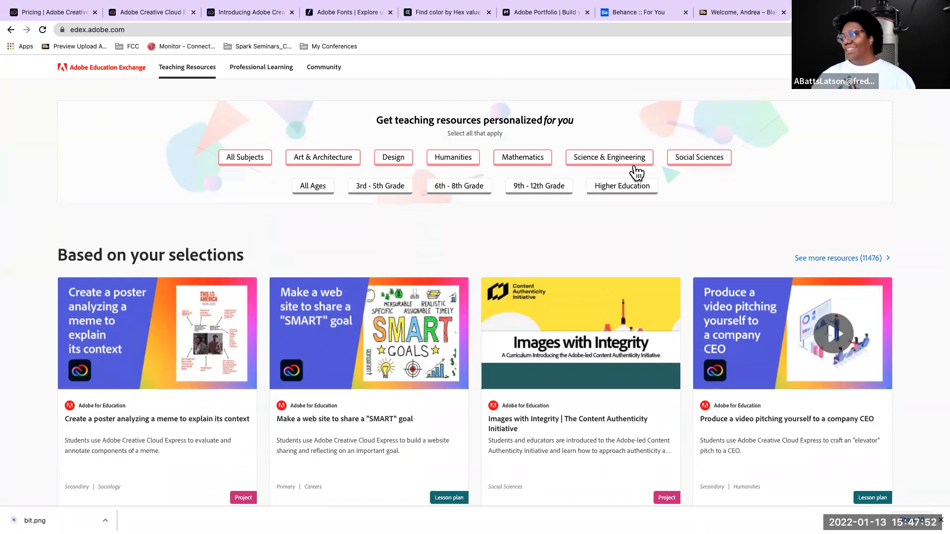
{"action": "scroll", "coordinate": [552, 172], "scroll_direction": "down", "scroll_amount": 3}
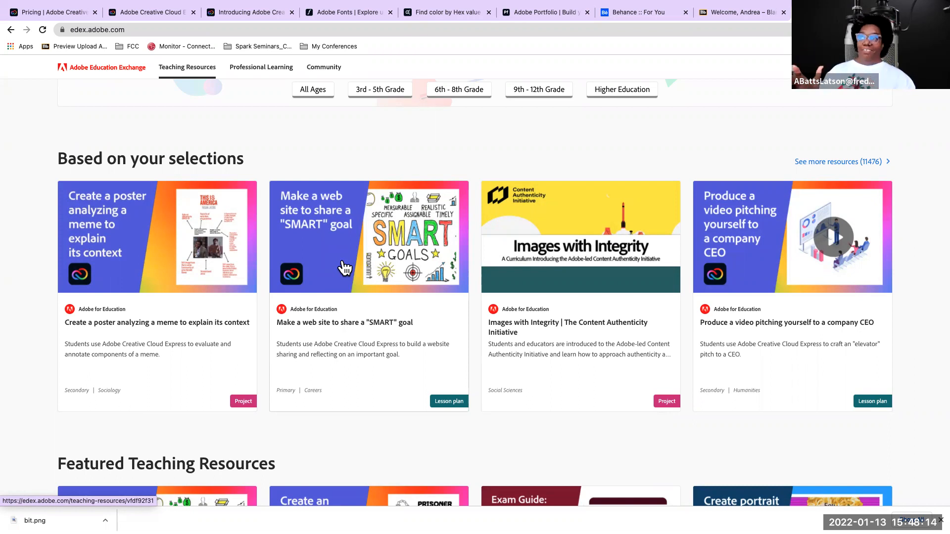
{"action": "scroll", "coordinate": [306, 109], "scroll_direction": "up", "scroll_amount": 2}
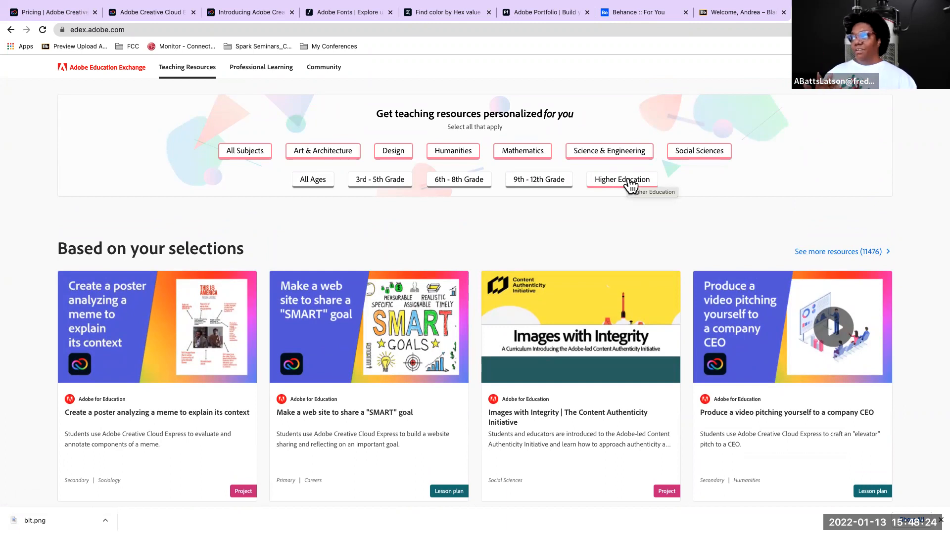
Add Higher Education to the personalized teaching resource selections and look over the suggested lessons and projects
{"action": "left_click", "coordinate": [631, 186]}
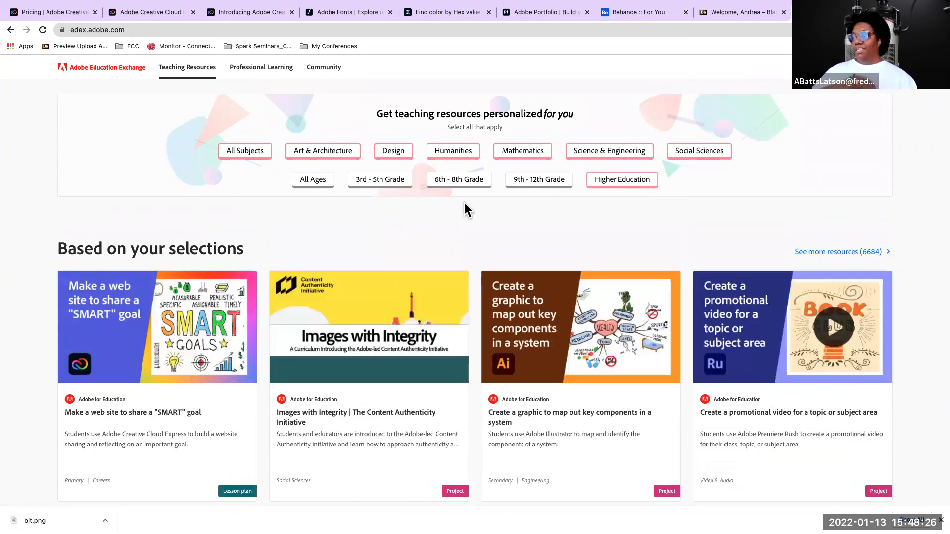
{"action": "scroll", "coordinate": [464, 204], "scroll_direction": "down", "scroll_amount": 5}
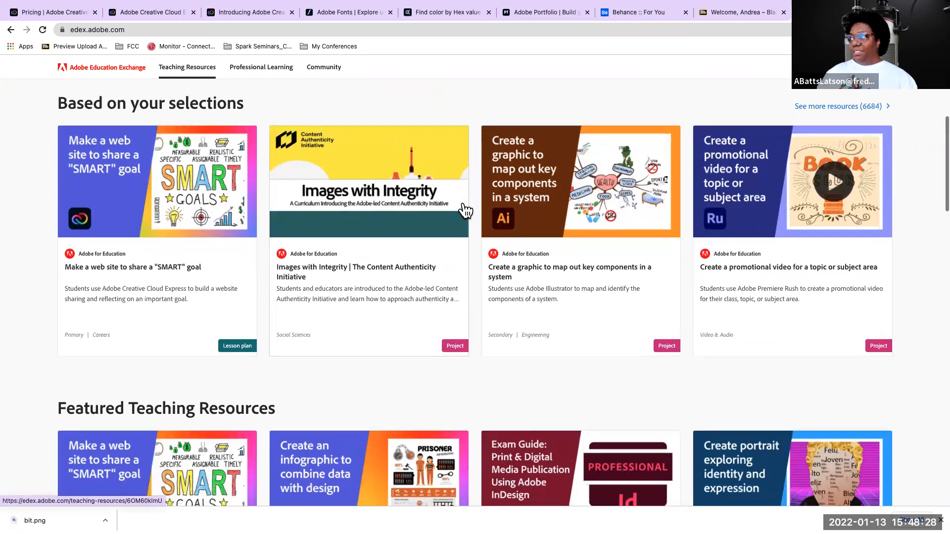
{"action": "scroll", "coordinate": [465, 210], "scroll_direction": "up", "scroll_amount": 2}
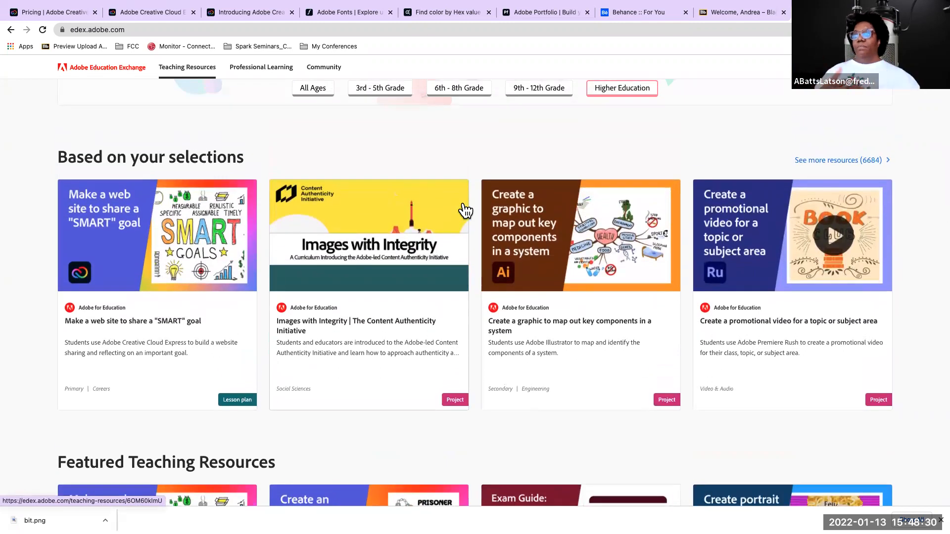
{"action": "scroll", "coordinate": [453, 144], "scroll_direction": "up", "scroll_amount": 7}
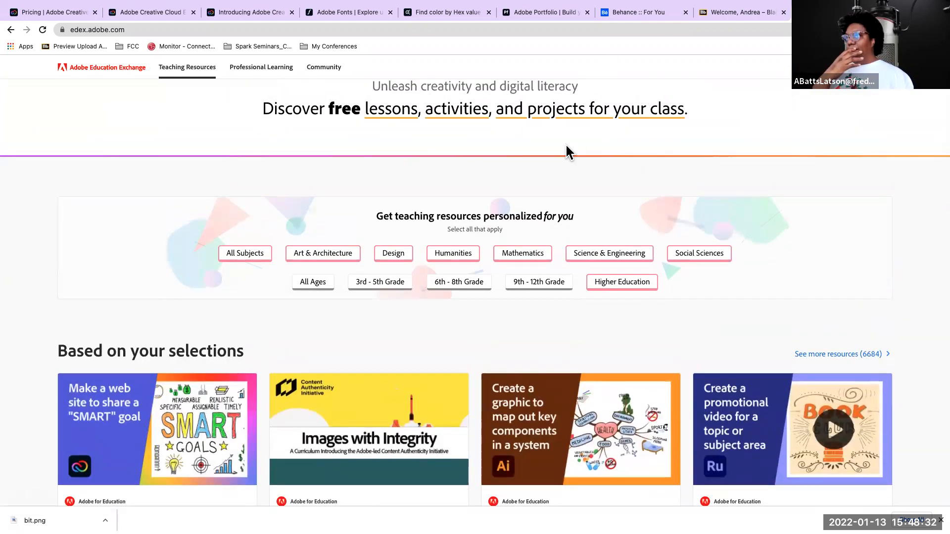
{"action": "scroll", "coordinate": [565, 144], "scroll_direction": "up", "scroll_amount": 1}
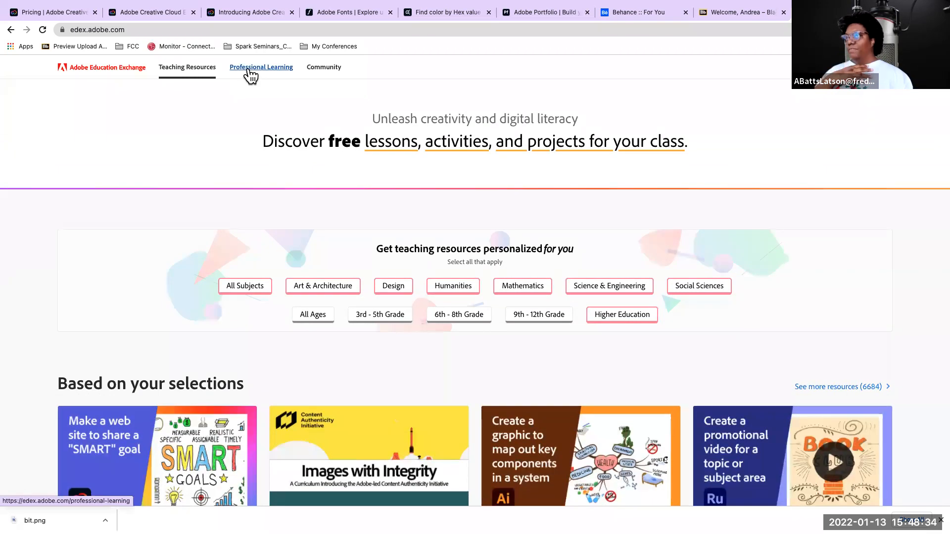
View the Professional Learning page and the signed-in account's own member profile
{"action": "left_click", "coordinate": [249, 69]}
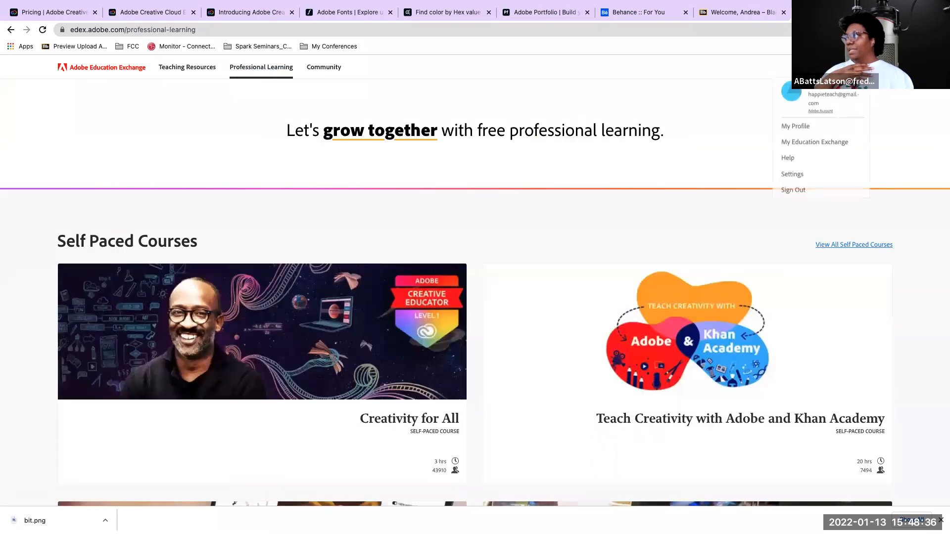
{"action": "left_click", "coordinate": [808, 133]}
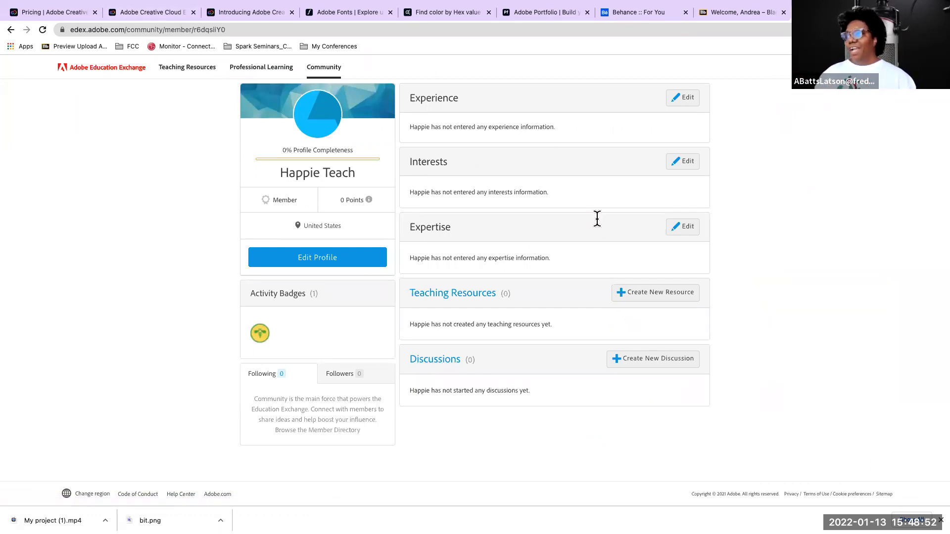
Return to Teaching Resources and narrow the subjects to Art & Architecture, Design, Humanities and Social Sciences
{"action": "left_click", "coordinate": [177, 70]}
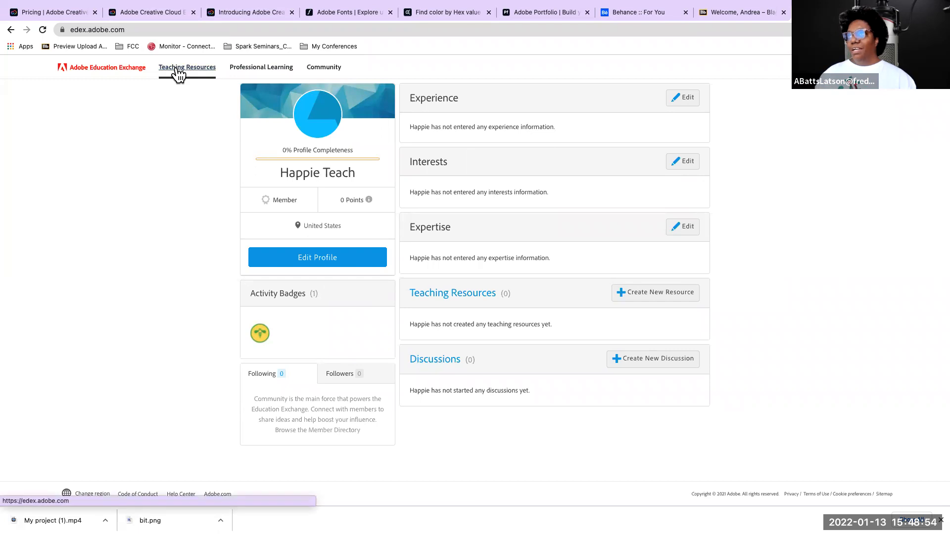
{"action": "scroll", "coordinate": [341, 252], "scroll_direction": "down", "scroll_amount": 4}
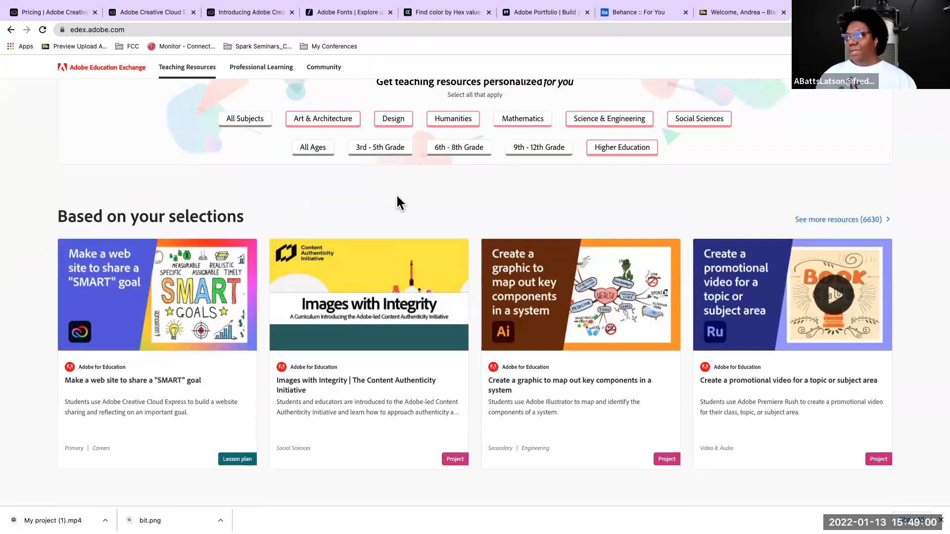
{"action": "scroll", "coordinate": [396, 196], "scroll_direction": "down", "scroll_amount": 6}
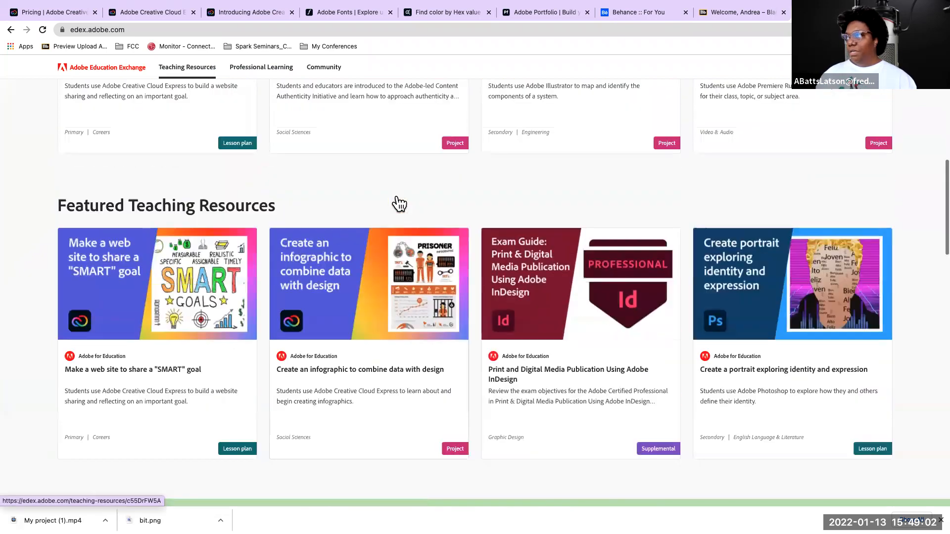
{"action": "scroll", "coordinate": [399, 203], "scroll_direction": "up", "scroll_amount": 9}
{"action": "left_click", "coordinate": [449, 287]}
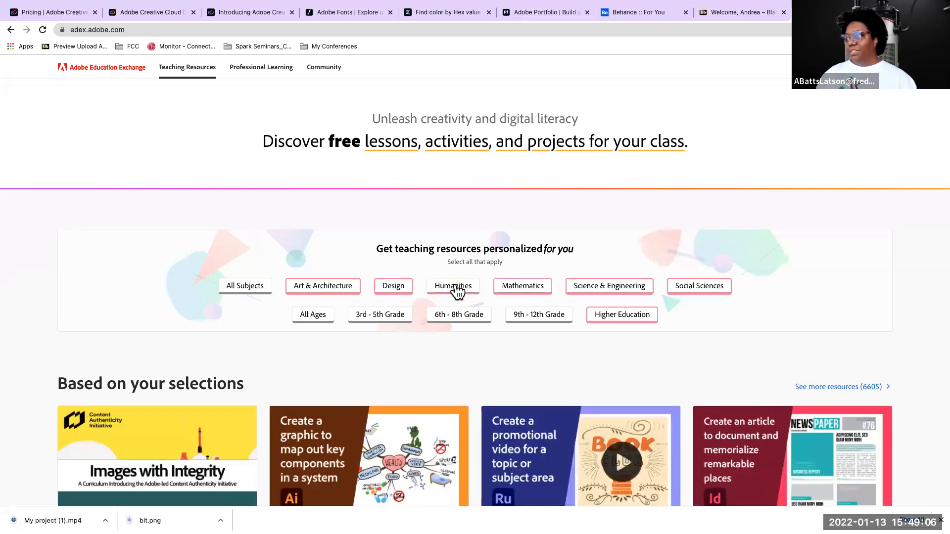
{"action": "left_click", "coordinate": [519, 290]}
{"action": "left_click", "coordinate": [519, 287]}
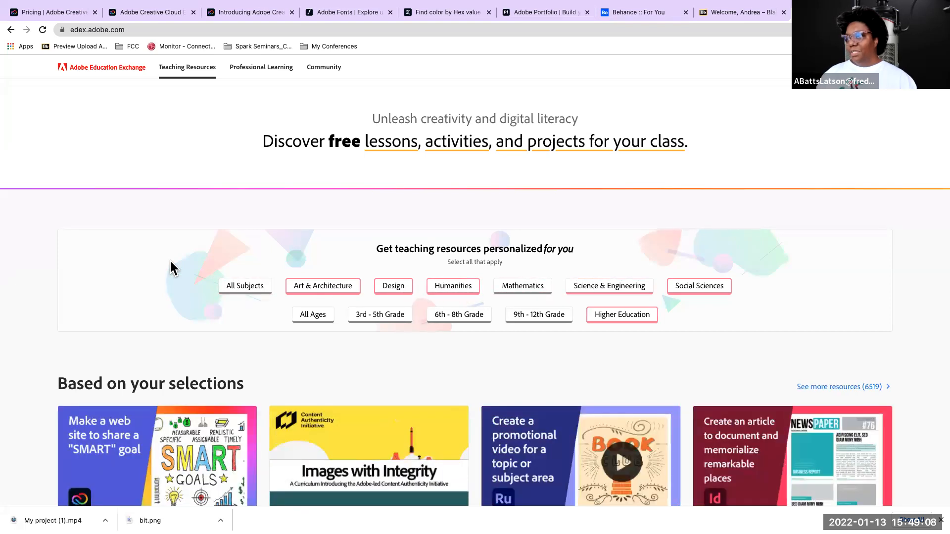
Look through the resources suggested for the chosen subjects and the Featured Teaching Resources
{"action": "scroll", "coordinate": [171, 268], "scroll_direction": "down", "scroll_amount": 3}
{"action": "scroll", "coordinate": [171, 267], "scroll_direction": "down", "scroll_amount": 8}
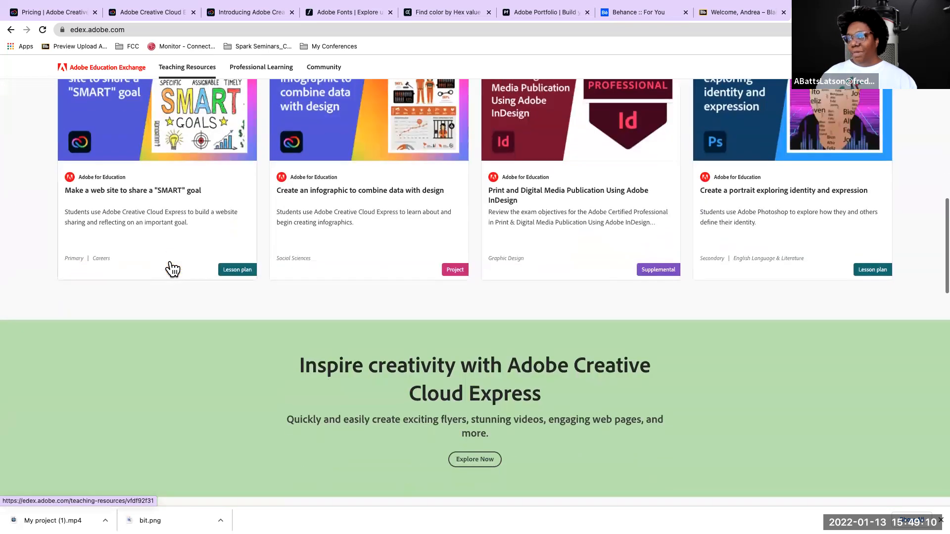
{"action": "scroll", "coordinate": [173, 269], "scroll_direction": "up", "scroll_amount": 4}
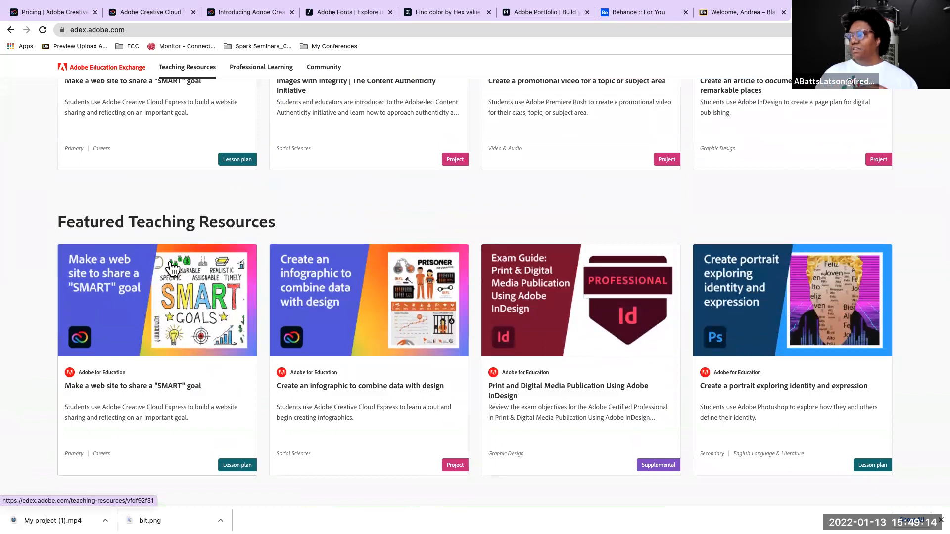
{"action": "scroll", "coordinate": [172, 269], "scroll_direction": "up", "scroll_amount": 8}
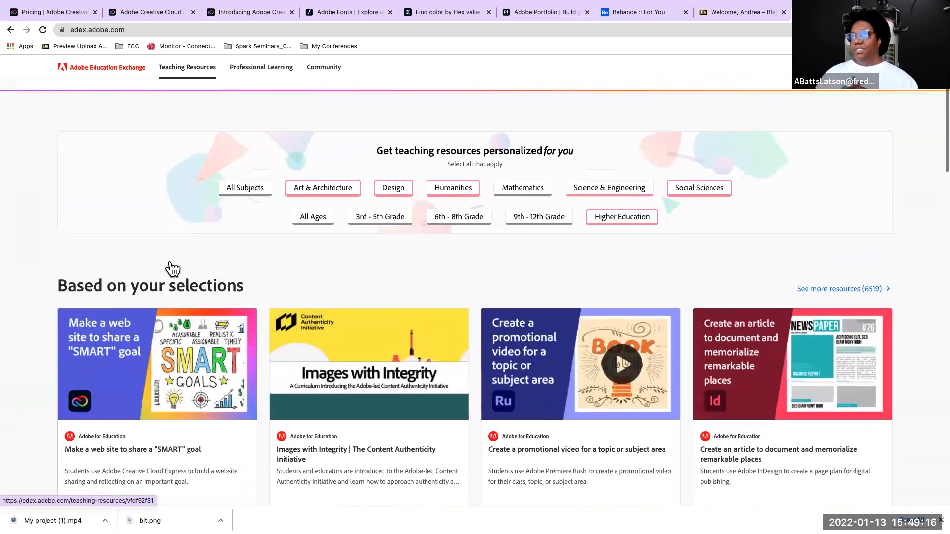
{"action": "scroll", "coordinate": [169, 259], "scroll_direction": "up", "scroll_amount": 3}
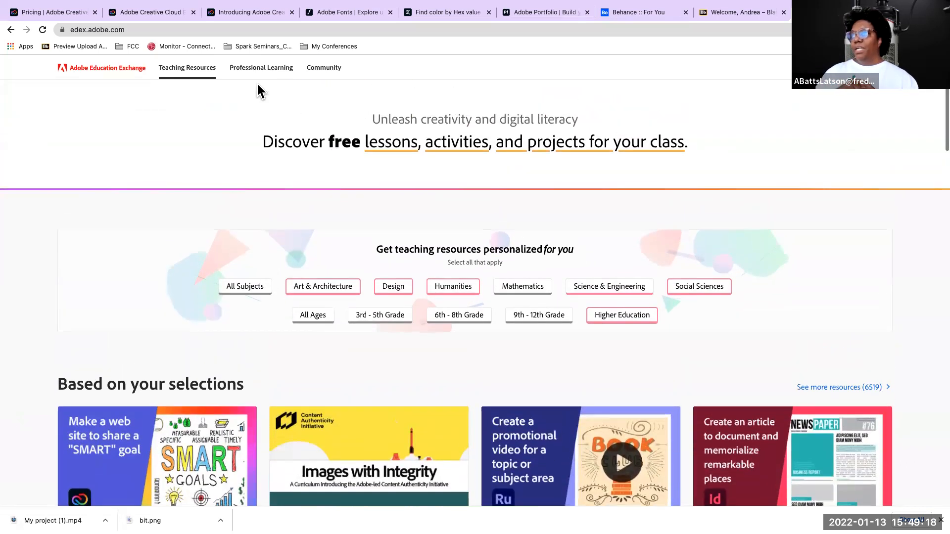
Search the Community directory by the instructor's full name and open the matching Trendsetter member profile
{"action": "left_click", "coordinate": [338, 68]}
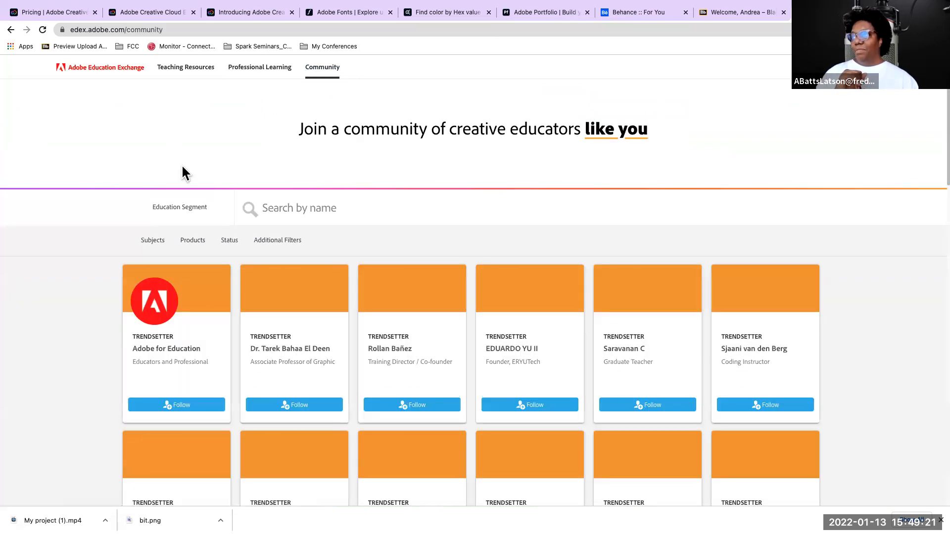
{"action": "mouse_move", "coordinate": [169, 225]}
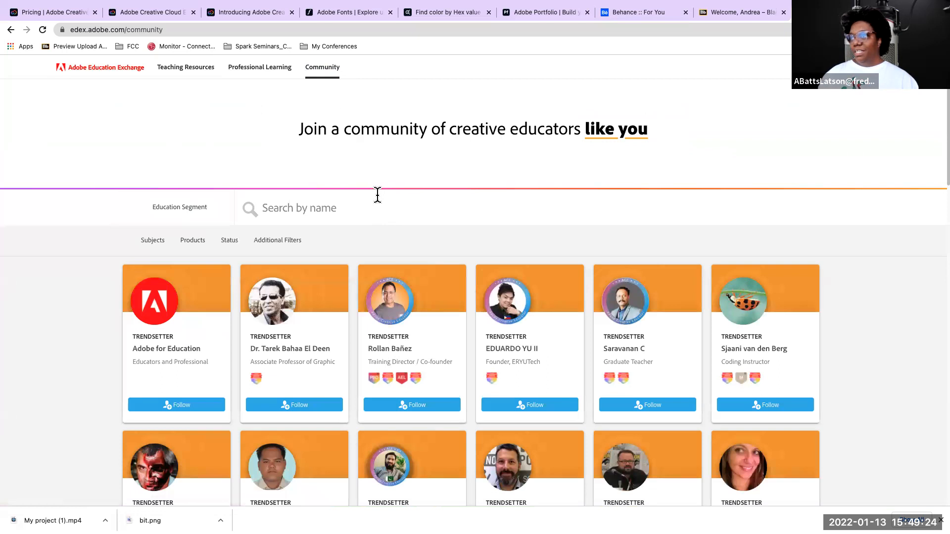
{"action": "scroll", "coordinate": [377, 194], "scroll_direction": "down", "scroll_amount": 3}
{"action": "scroll", "coordinate": [269, 159], "scroll_direction": "up", "scroll_amount": 2}
{"action": "left_click", "coordinate": [274, 168]}
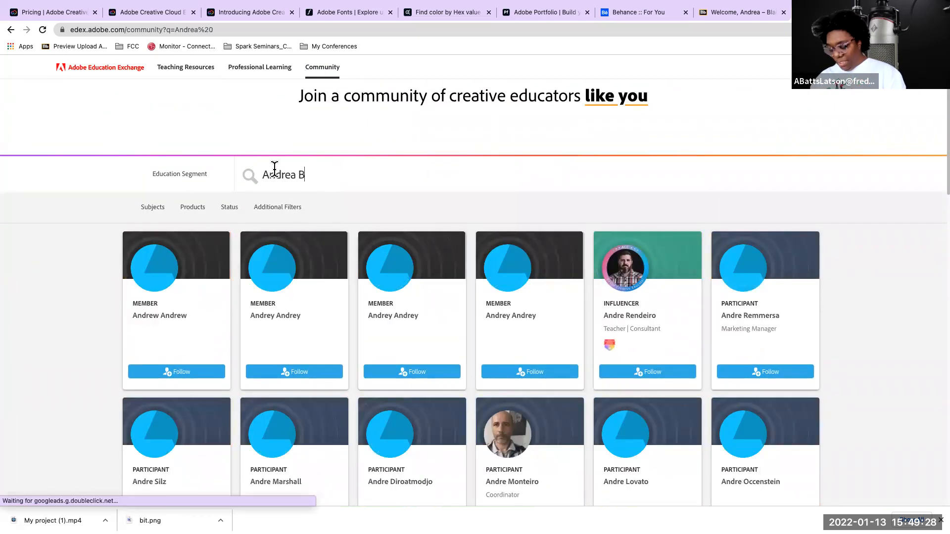
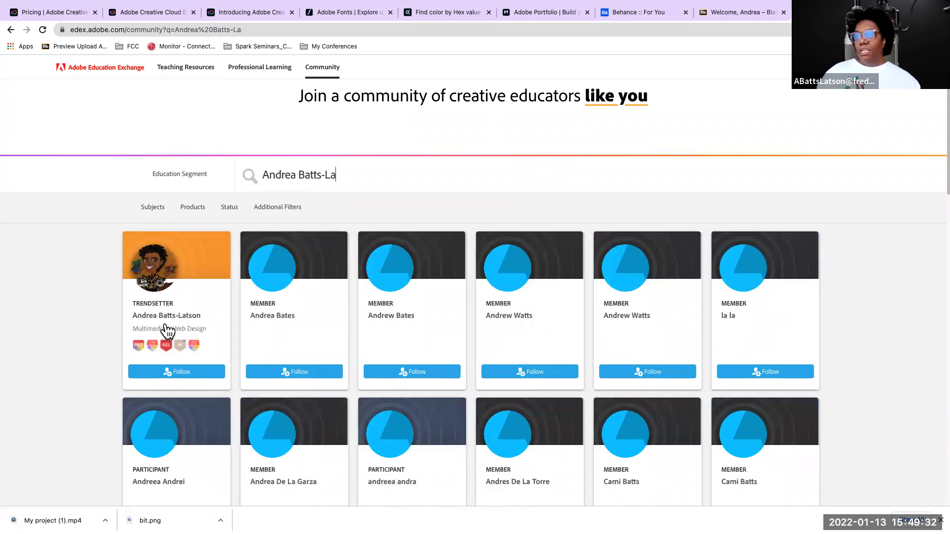
{"action": "left_click", "coordinate": [158, 312]}
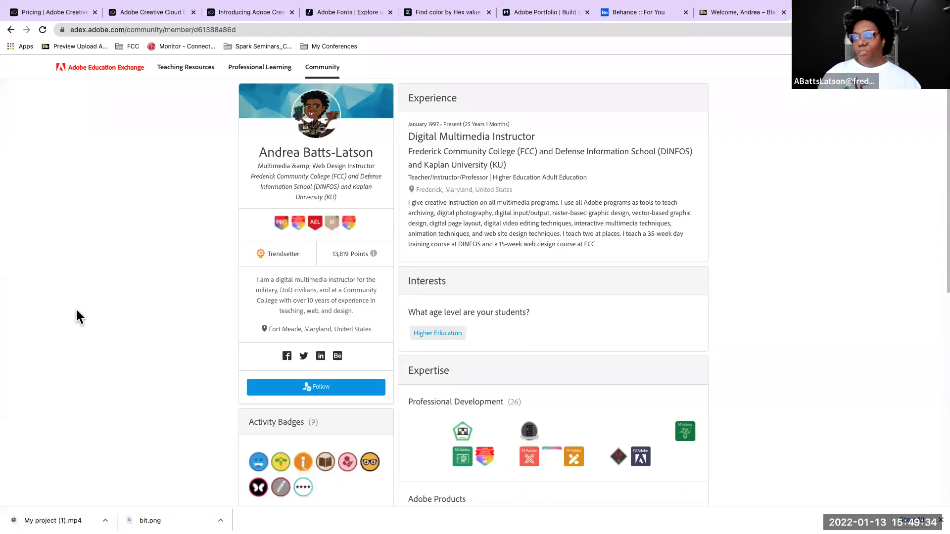
Examine the instructor profile's badges, experience, professional development, Adobe products, skills, teaching resources and discussions
{"action": "scroll", "coordinate": [200, 325], "scroll_direction": "down", "scroll_amount": 1}
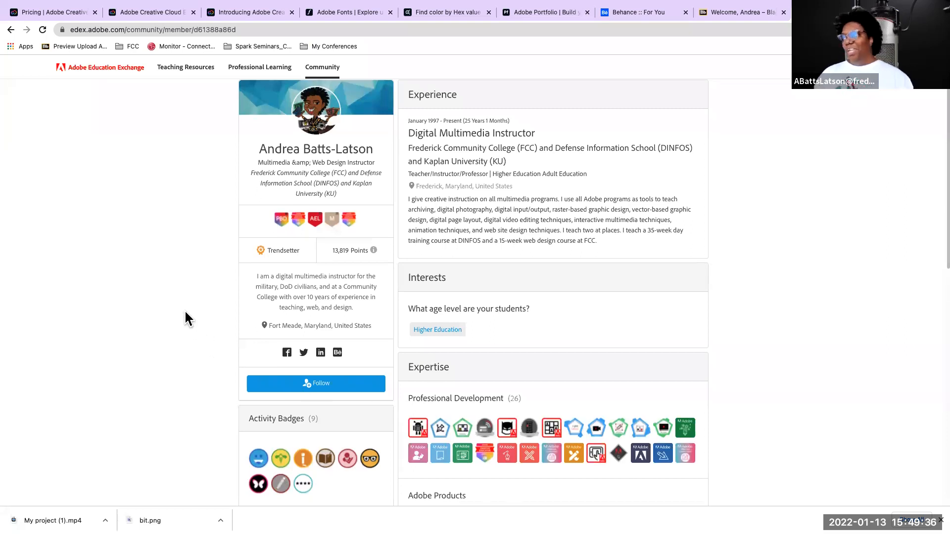
{"action": "scroll", "coordinate": [433, 291], "scroll_direction": "down", "scroll_amount": 3}
{"action": "scroll", "coordinate": [214, 251], "scroll_direction": "up", "scroll_amount": 3}
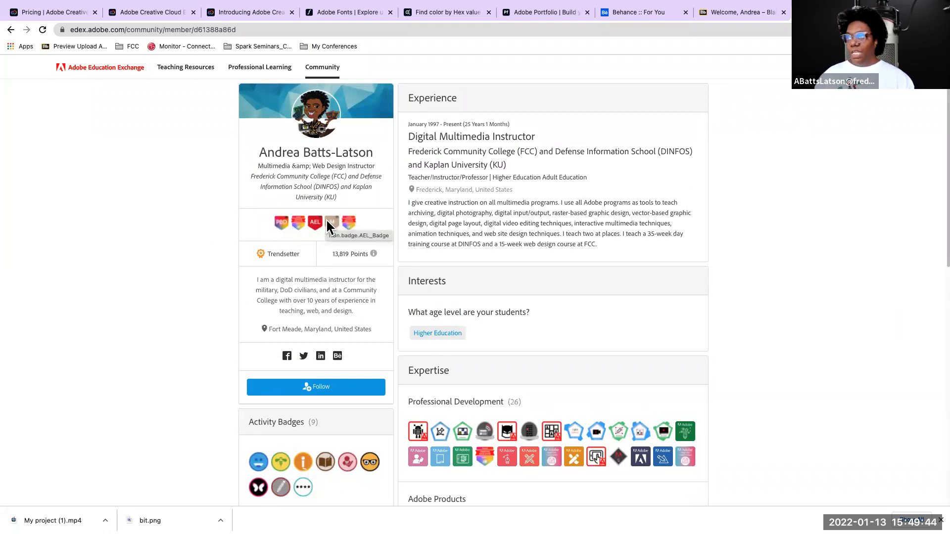
{"action": "scroll", "coordinate": [347, 227], "scroll_direction": "down", "scroll_amount": 3}
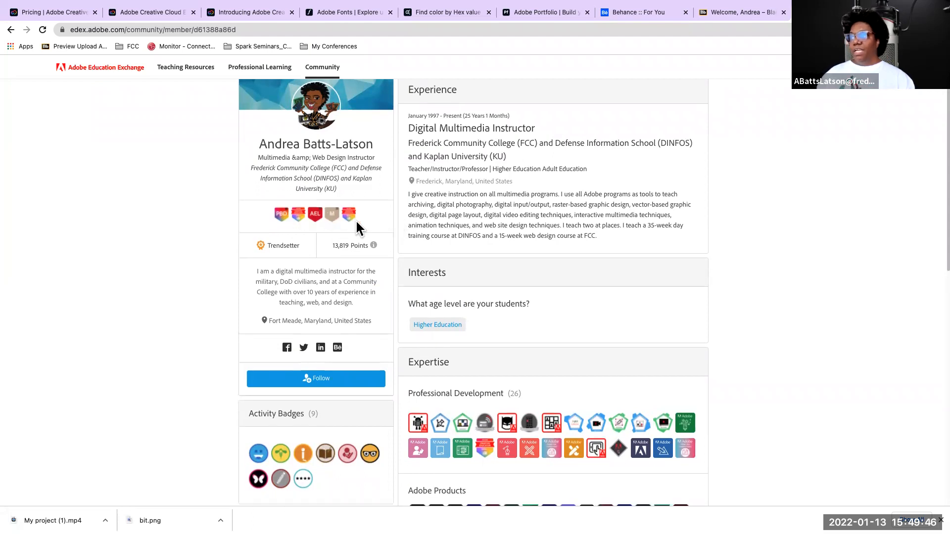
{"action": "scroll", "coordinate": [319, 229], "scroll_direction": "down", "scroll_amount": 1}
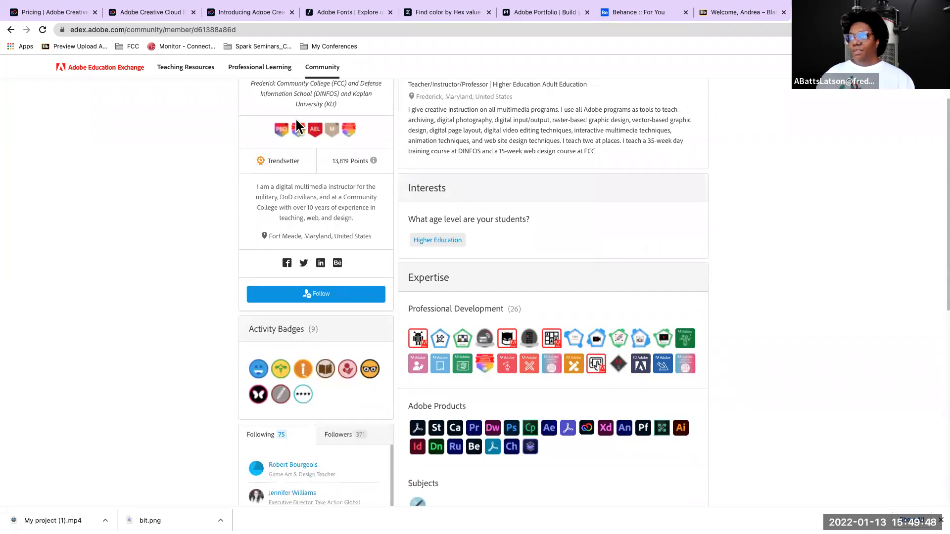
{"action": "scroll", "coordinate": [317, 188], "scroll_direction": "down", "scroll_amount": 5}
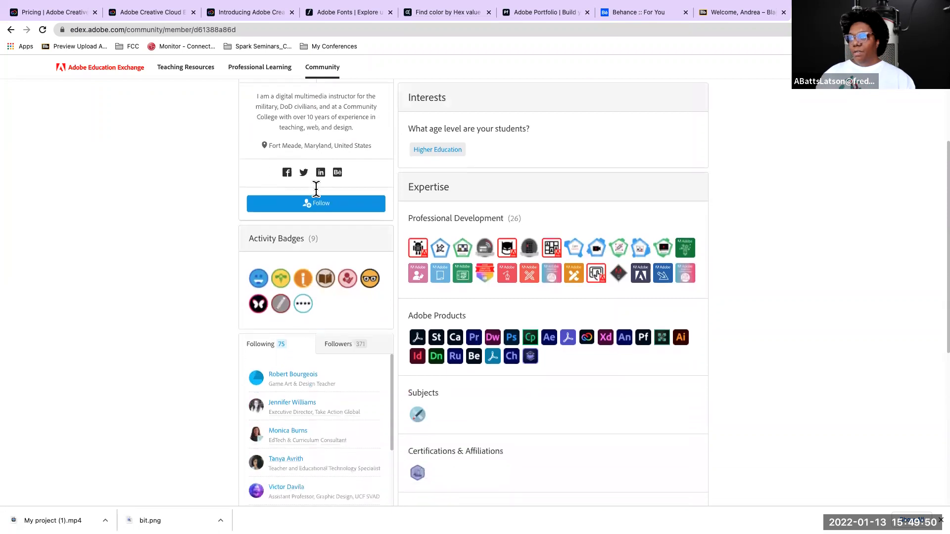
{"action": "scroll", "coordinate": [317, 188], "scroll_direction": "up", "scroll_amount": 3}
{"action": "scroll", "coordinate": [370, 137], "scroll_direction": "up", "scroll_amount": 1}
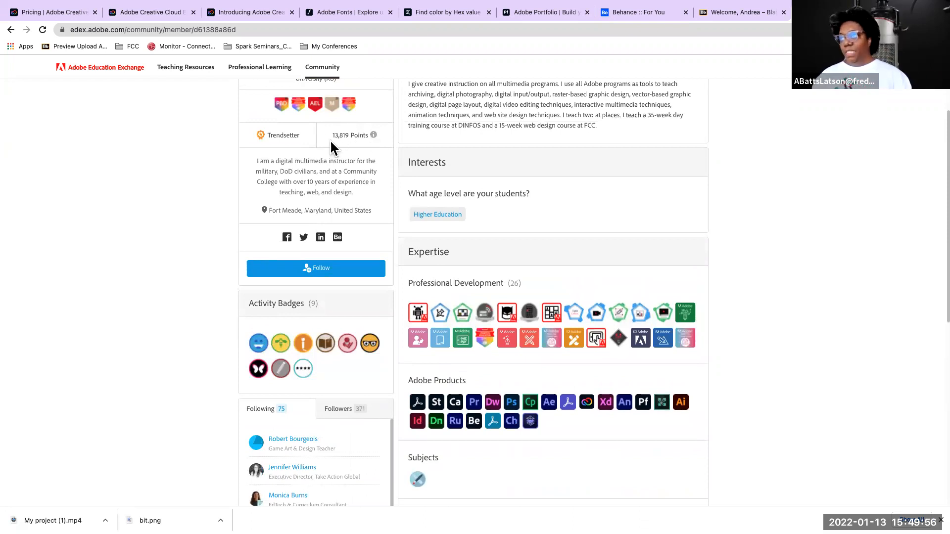
{"action": "scroll", "coordinate": [300, 199], "scroll_direction": "down", "scroll_amount": 8}
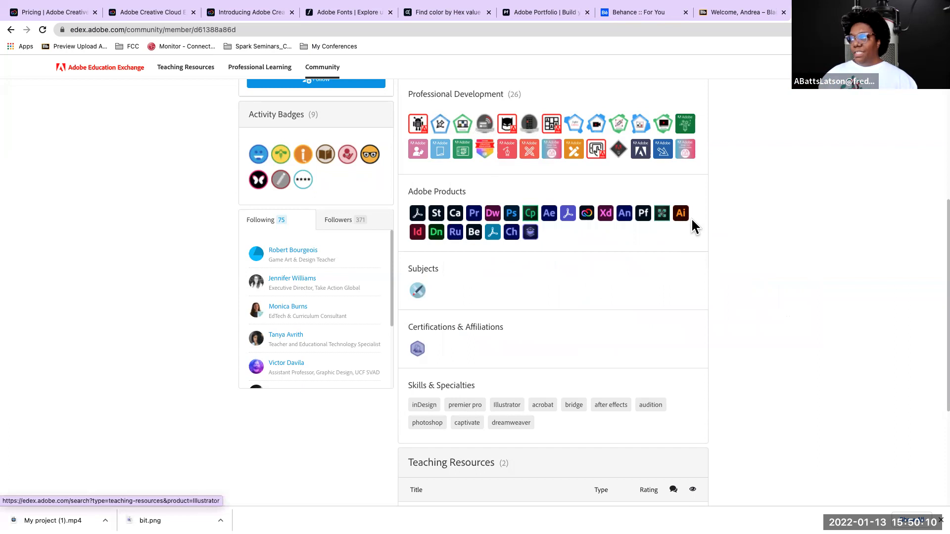
{"action": "scroll", "coordinate": [272, 239], "scroll_direction": "down", "scroll_amount": 1}
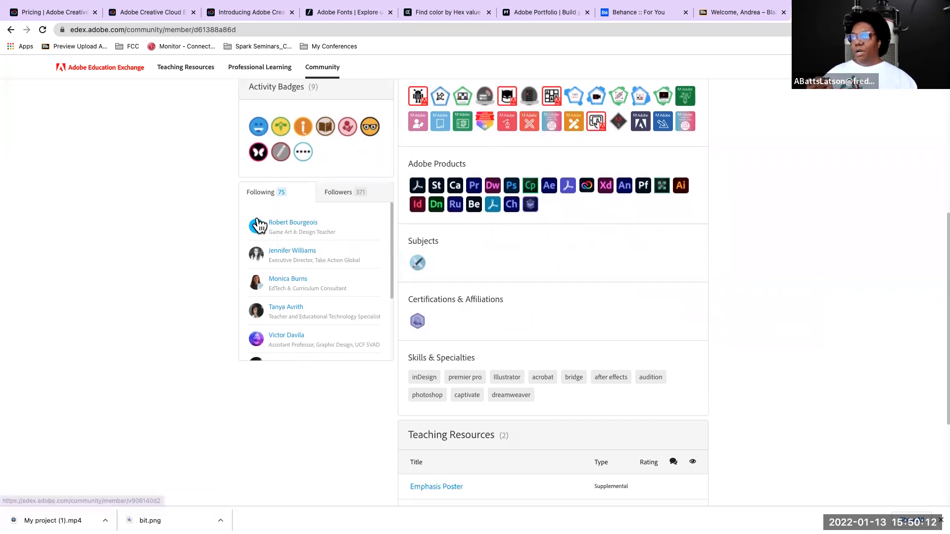
{"action": "scroll", "coordinate": [436, 242], "scroll_direction": "down", "scroll_amount": 2}
{"action": "scroll", "coordinate": [441, 236], "scroll_direction": "down", "scroll_amount": 5}
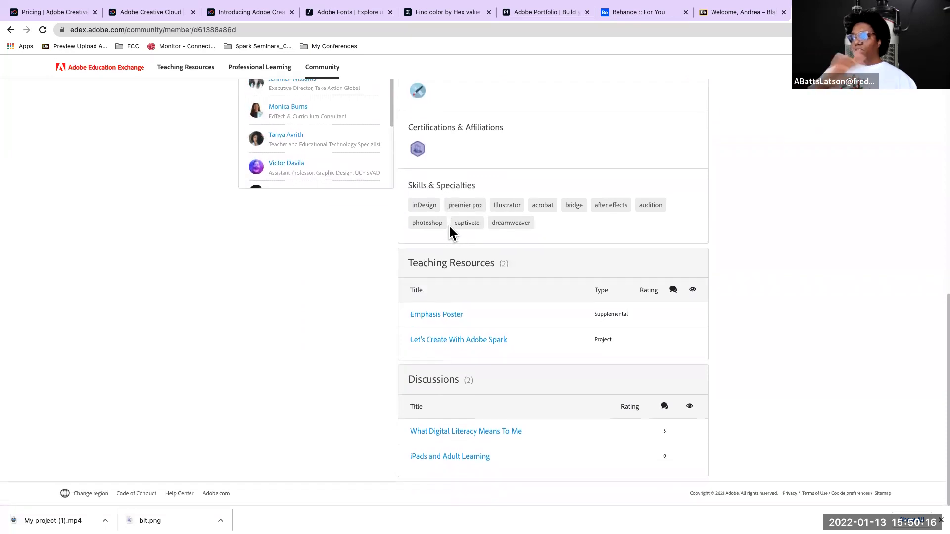
{"action": "scroll", "coordinate": [449, 229], "scroll_direction": "up", "scroll_amount": 10}
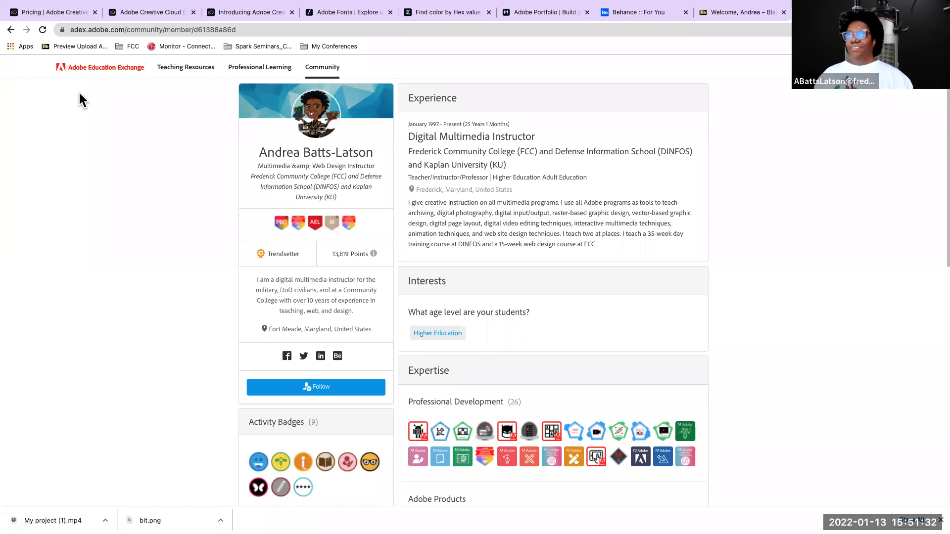
Switch to the Google Slides window with the TTT17 Lesson Planning presentation and open the list of browser profiles
{"action": "left_click", "coordinate": [33, 19]}
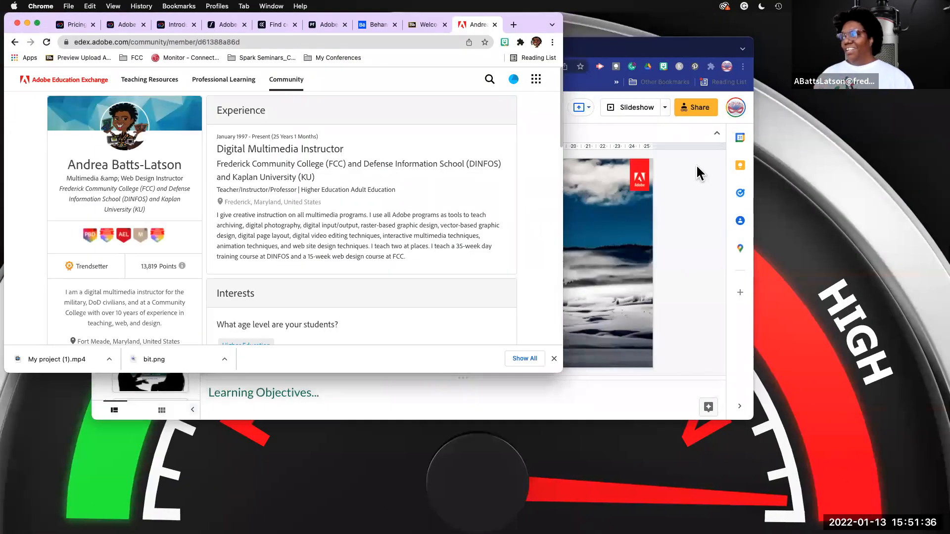
{"action": "left_click", "coordinate": [698, 173]}
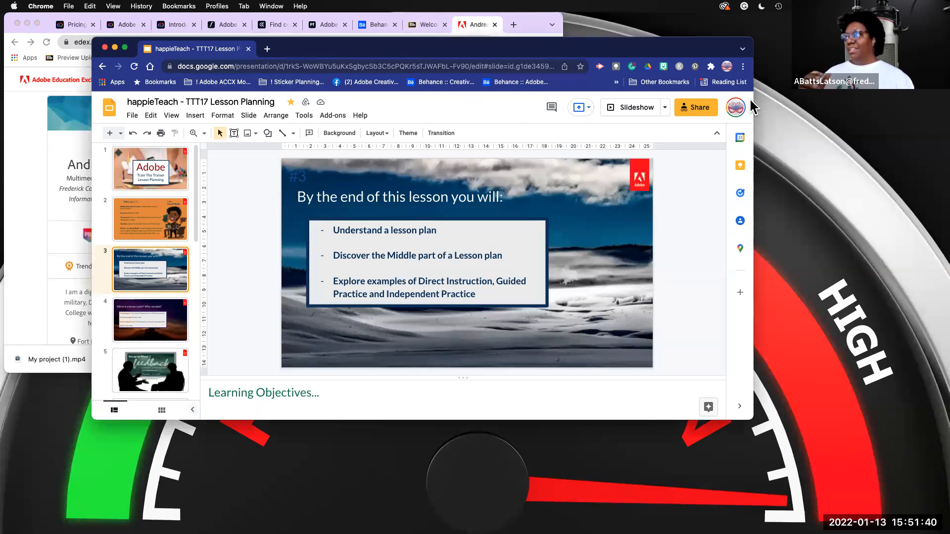
{"action": "left_click", "coordinate": [725, 67]}
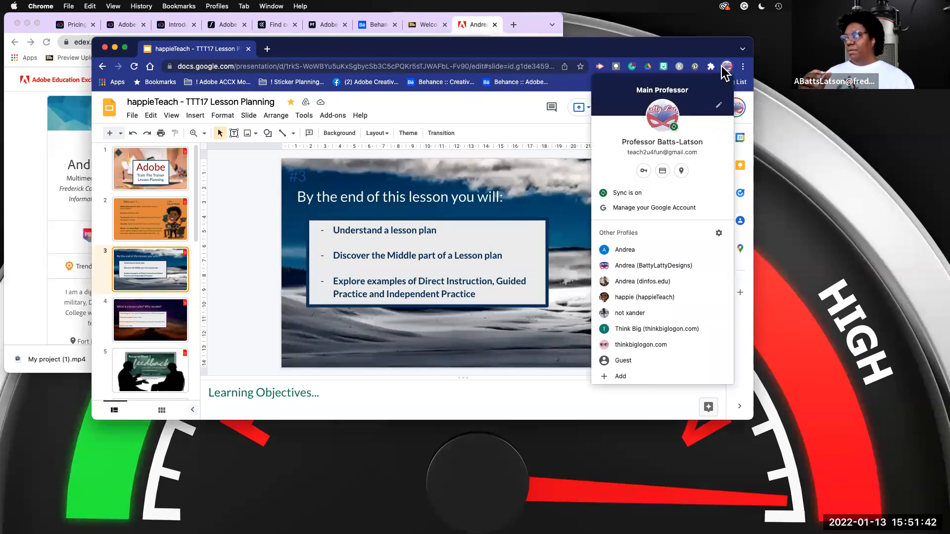